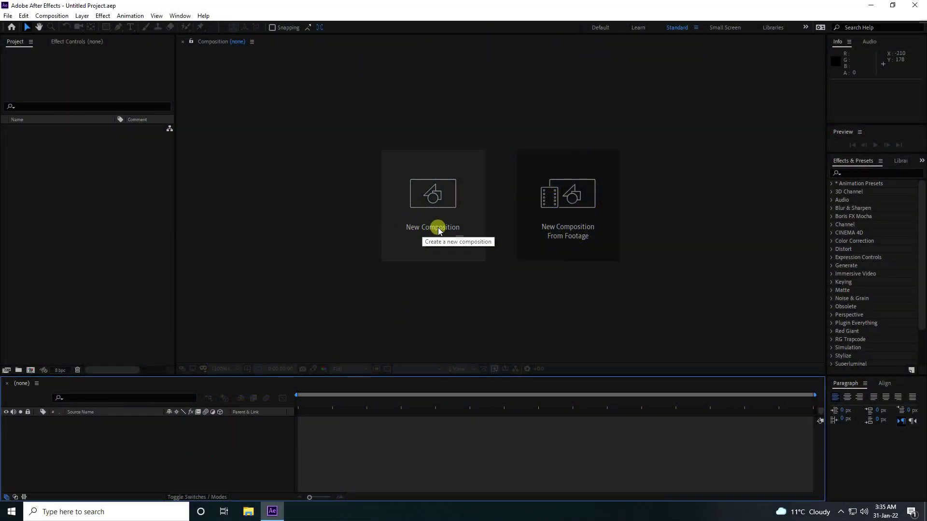
Step: Create a new HDTV 1080 29.97 fps composition named 'Main Comp'
left_click(438, 227)
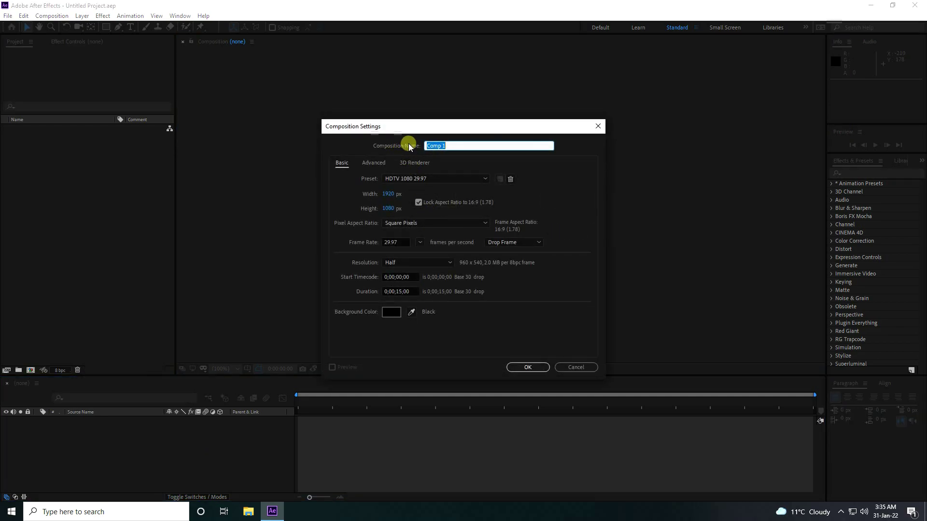
type("Main Comp")
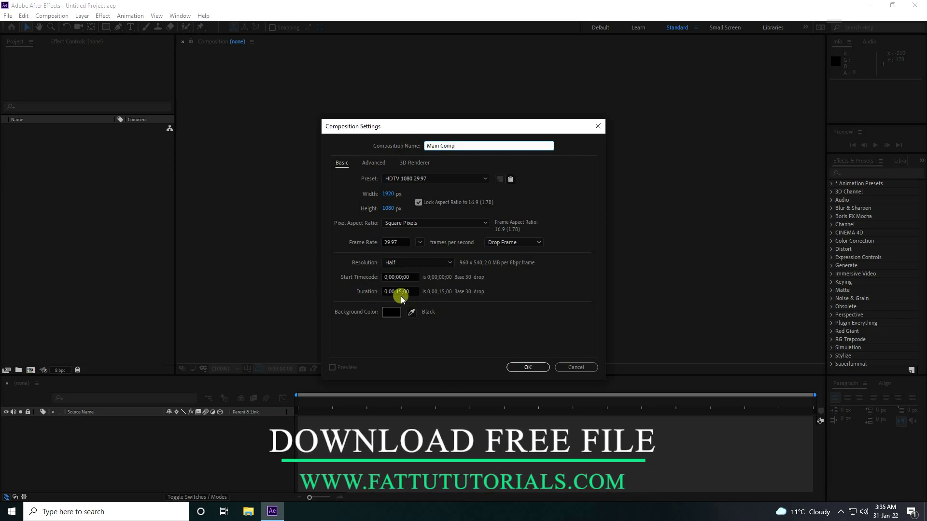
left_click(528, 367)
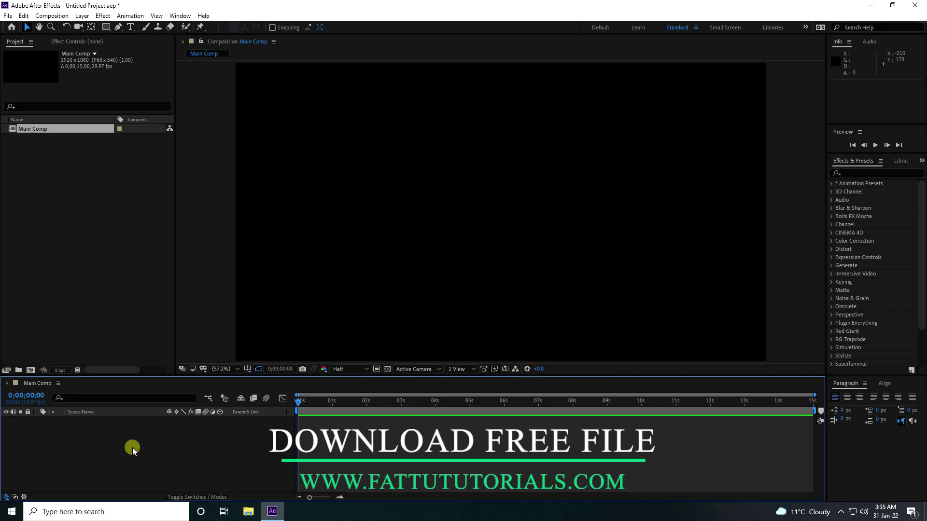
Step: Add a text layer reading 'Sunil' to Main Comp
right_click(133, 448)
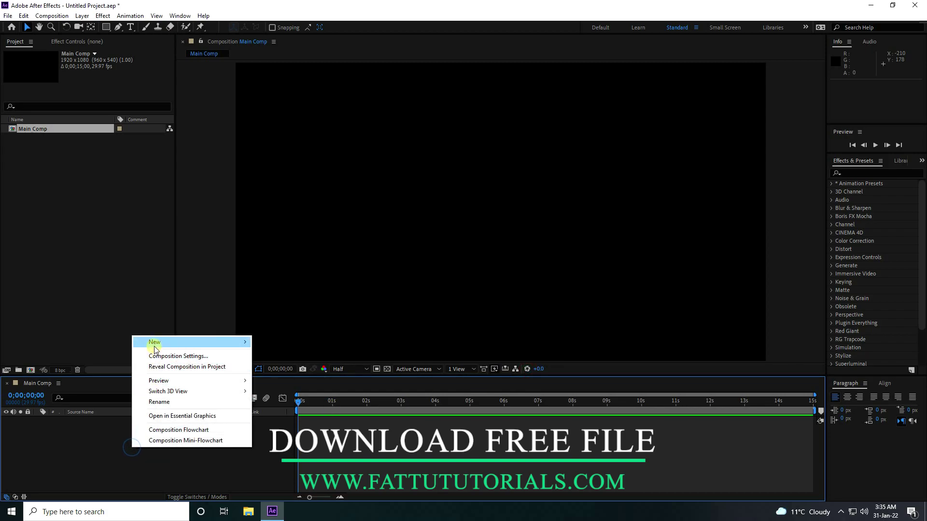
left_click(155, 343)
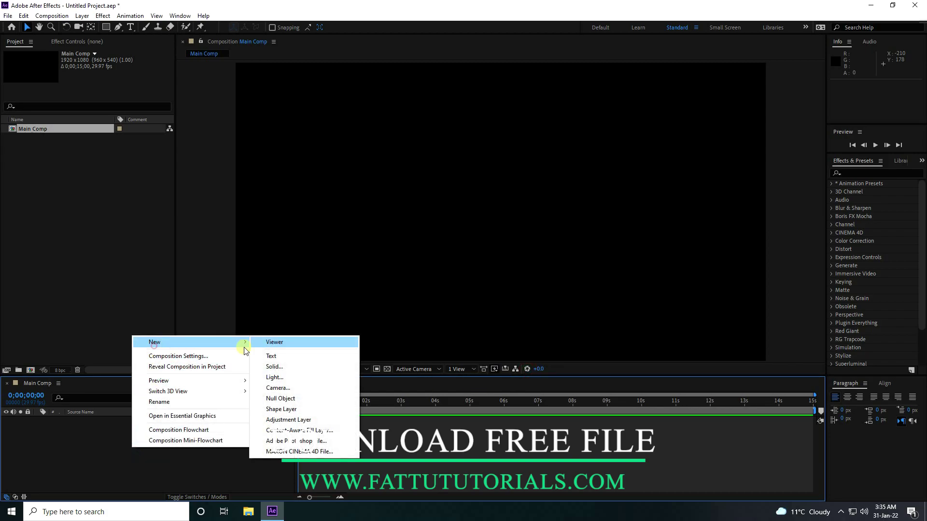
left_click(278, 359)
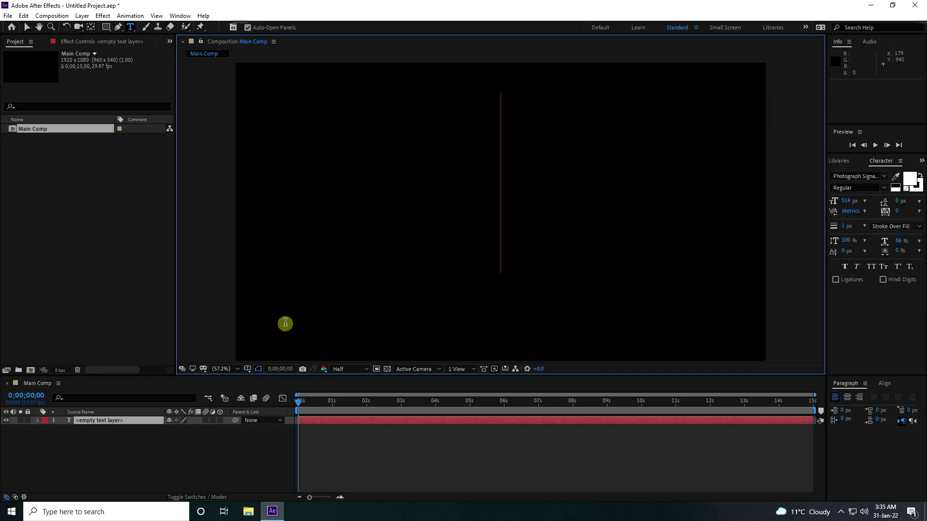
type("Sunil")
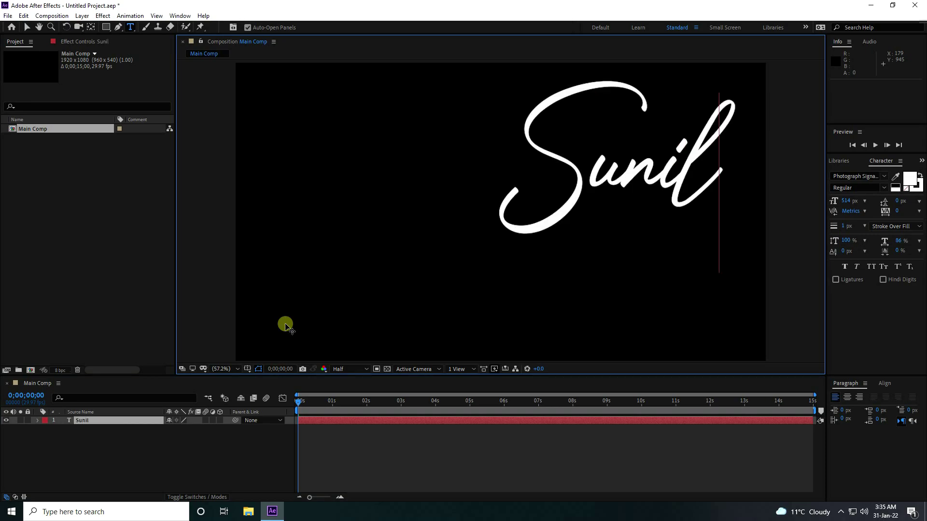
left_click(27, 27)
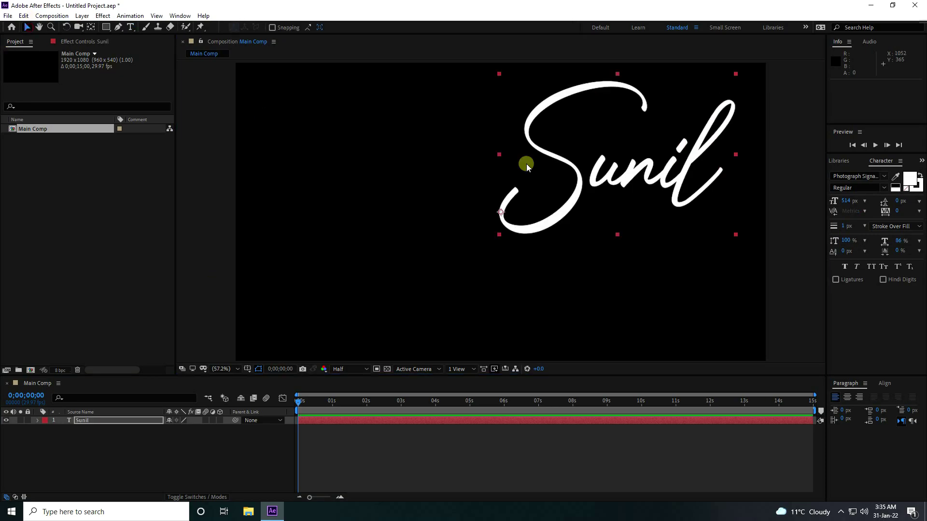
Step: Centre Sunil in the composition, centre its anchor point, and tilt it slightly counter-clockwise
left_click(893, 387)
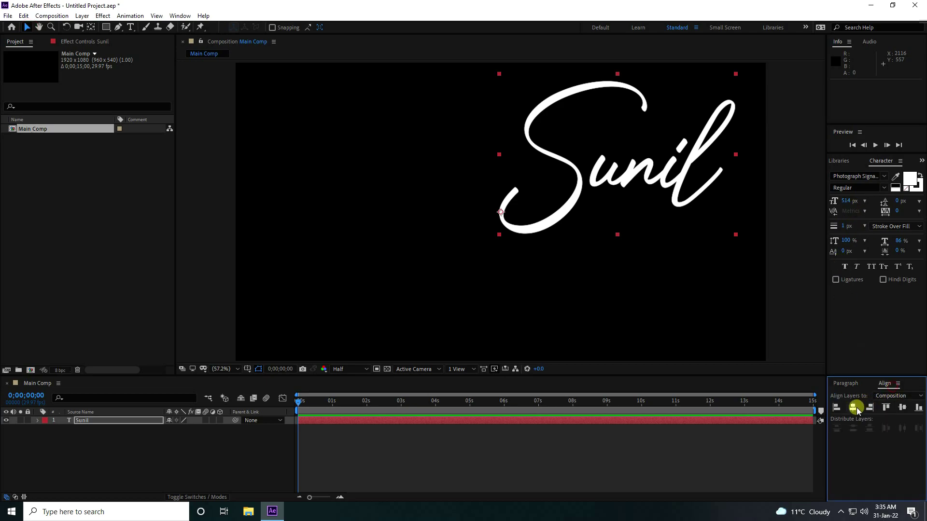
left_click(854, 408)
left_click(903, 407)
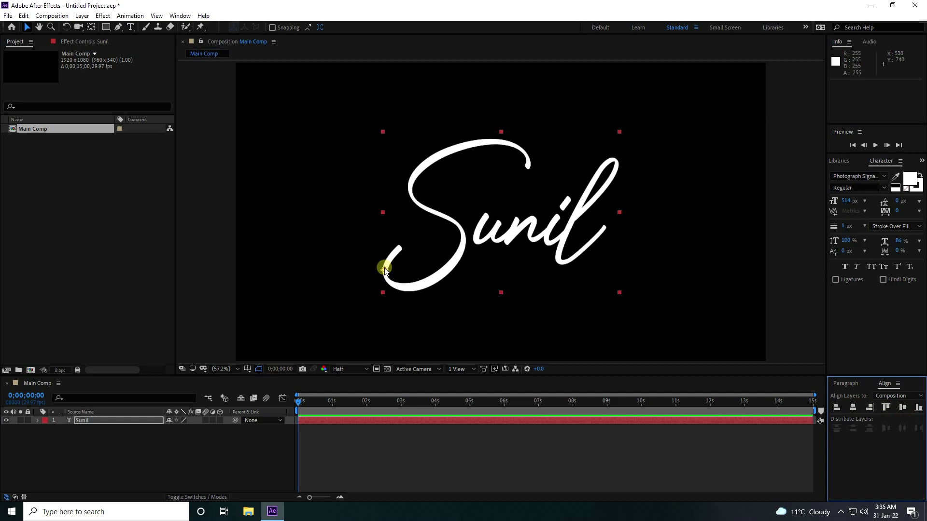
key("ctrl+alt+Home")
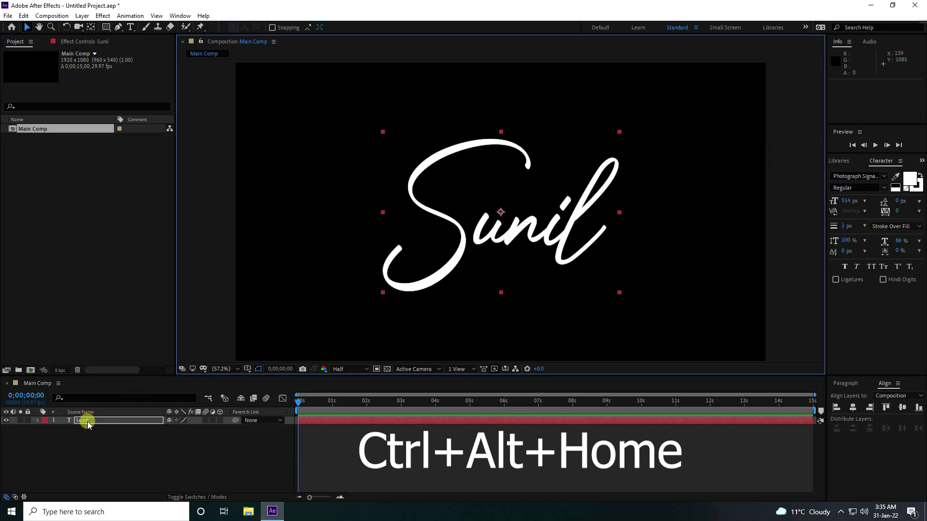
key("r")
left_click_drag(181, 428, 175, 426)
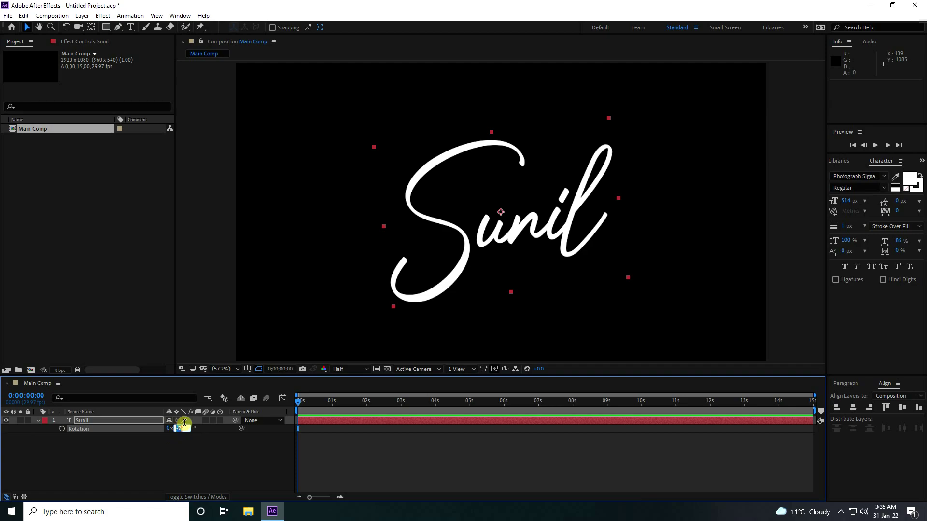
key("Return")
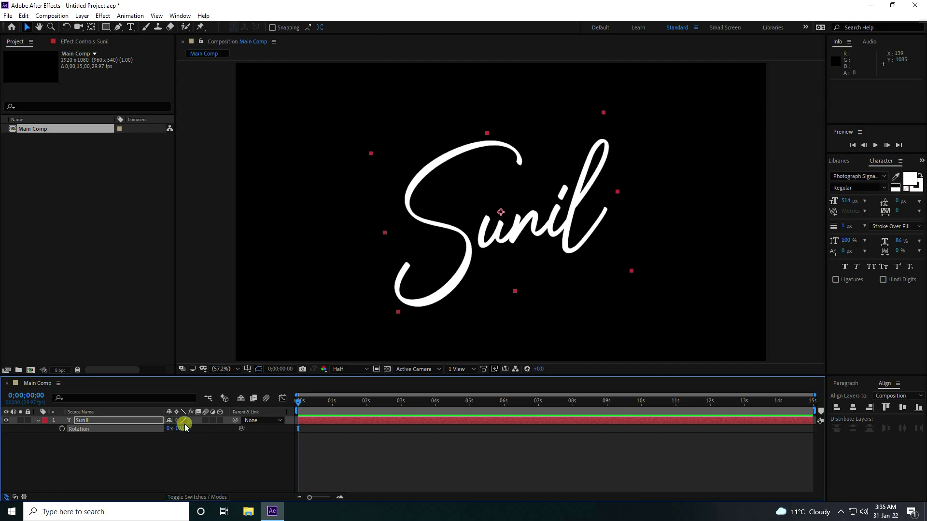
Step: Pre-compose the Sunil layer into a new composition named 'TEXT'
left_click(39, 420)
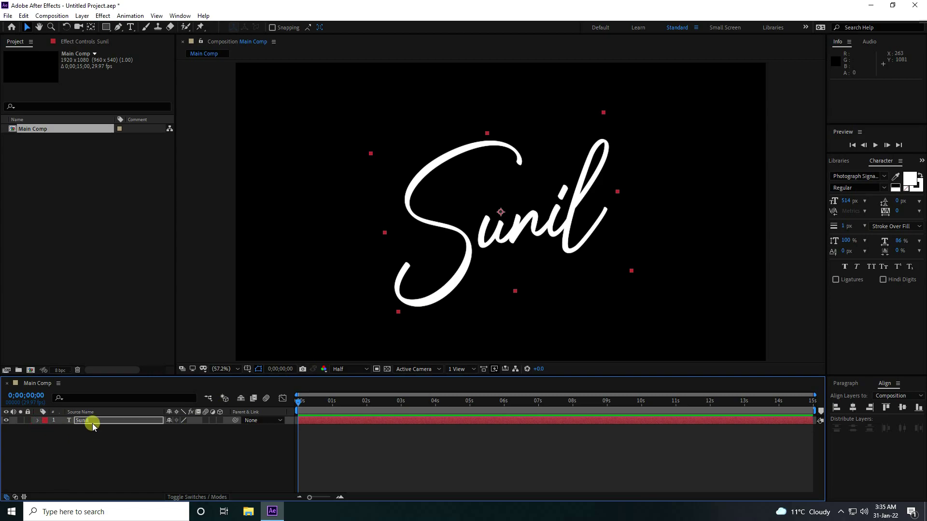
right_click(92, 422)
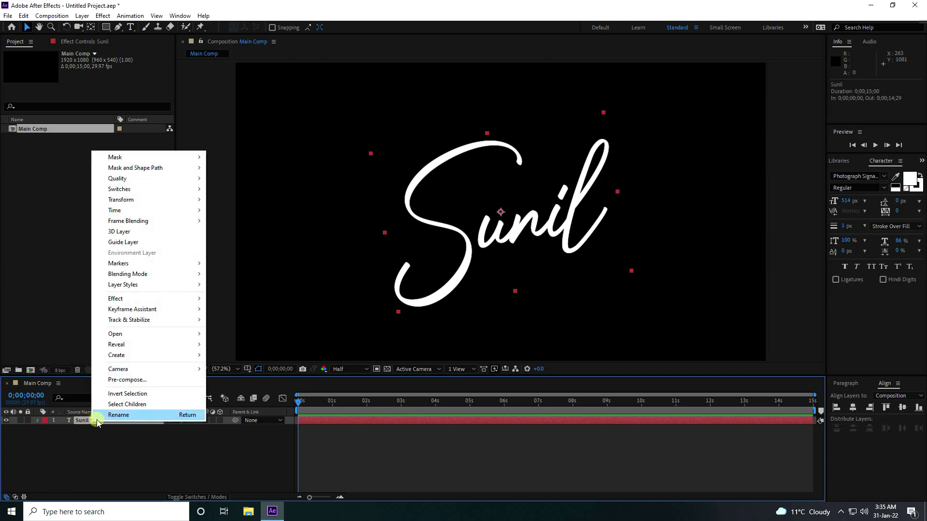
left_click(133, 381)
type("TEXT")
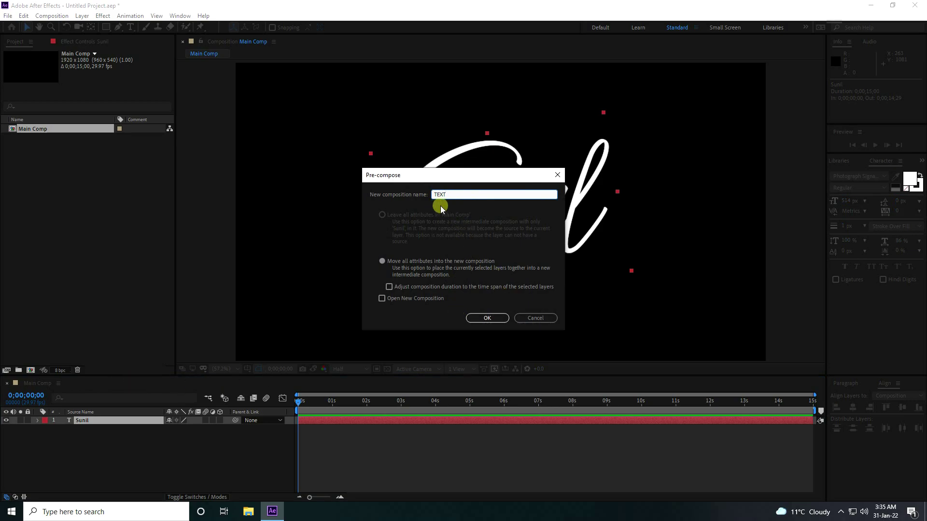
left_click(491, 315)
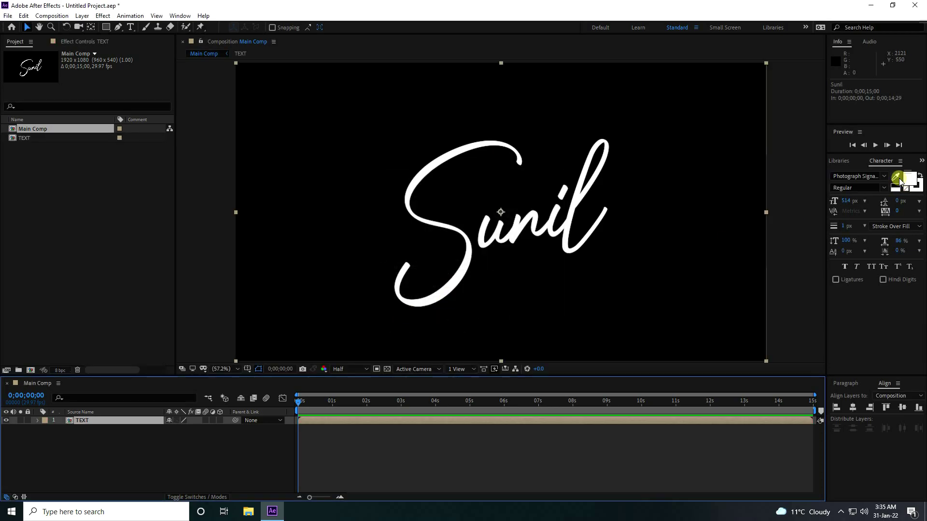
Step: Apply a Gradient Ramp effect to the TEXT layer
left_click(920, 162)
left_click(883, 173)
left_click(882, 174)
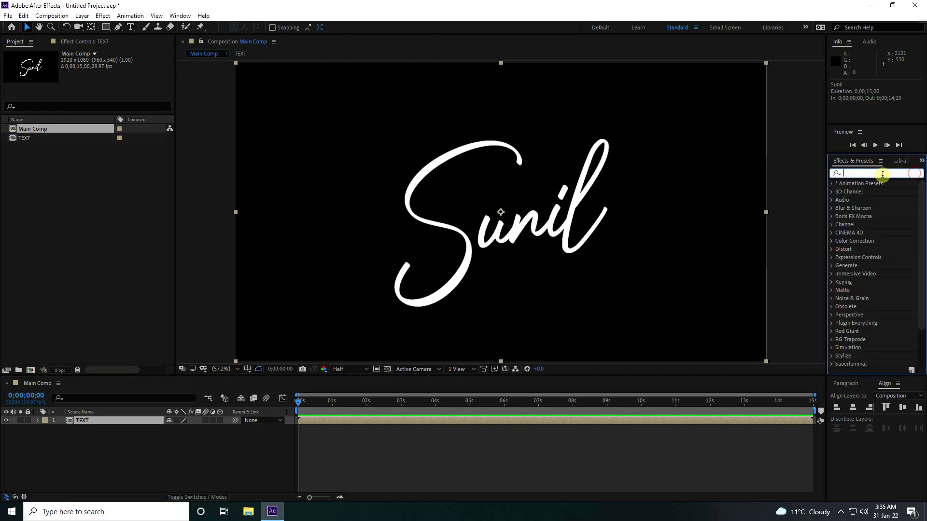
type("ramp")
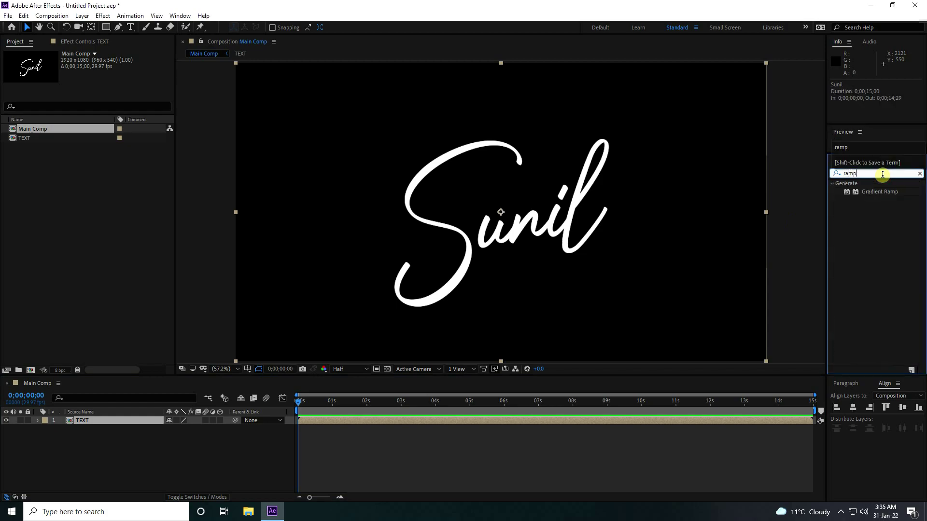
left_click_drag(884, 192, 113, 425)
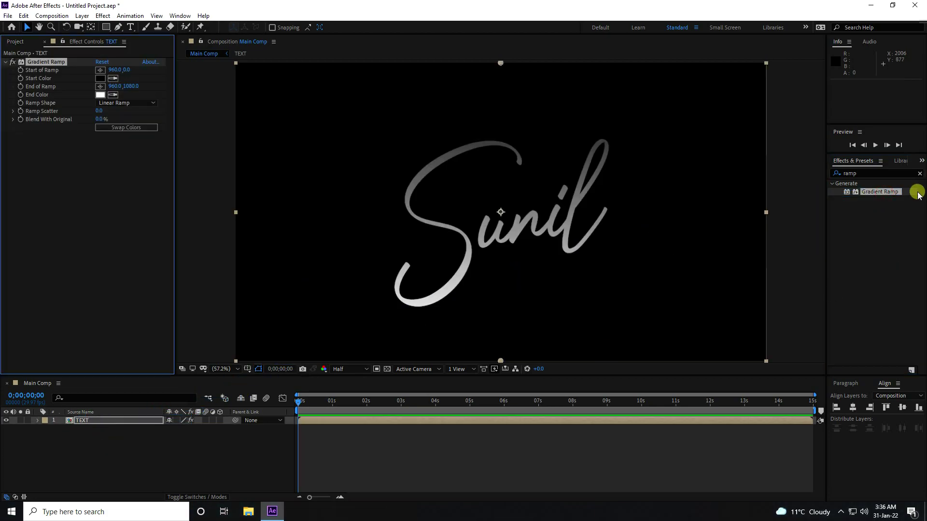
Step: Add Bevel Alpha to the TEXT layer with Light Intensity 1.00
left_click(869, 173)
type("beve")
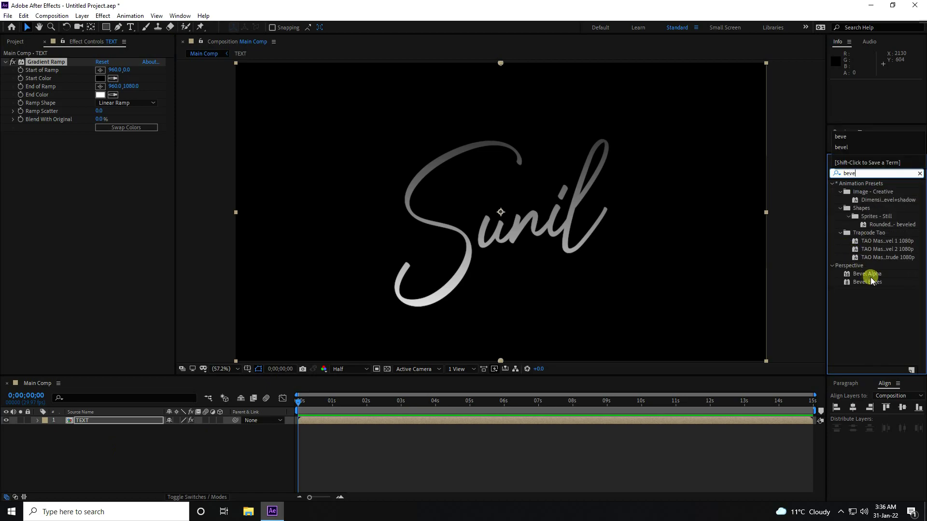
left_click_drag(867, 274, 136, 274)
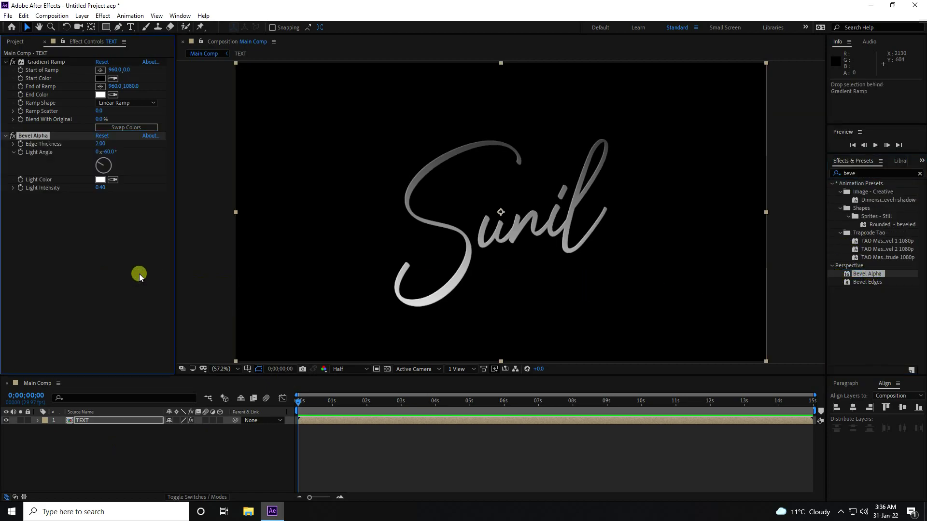
key("/")
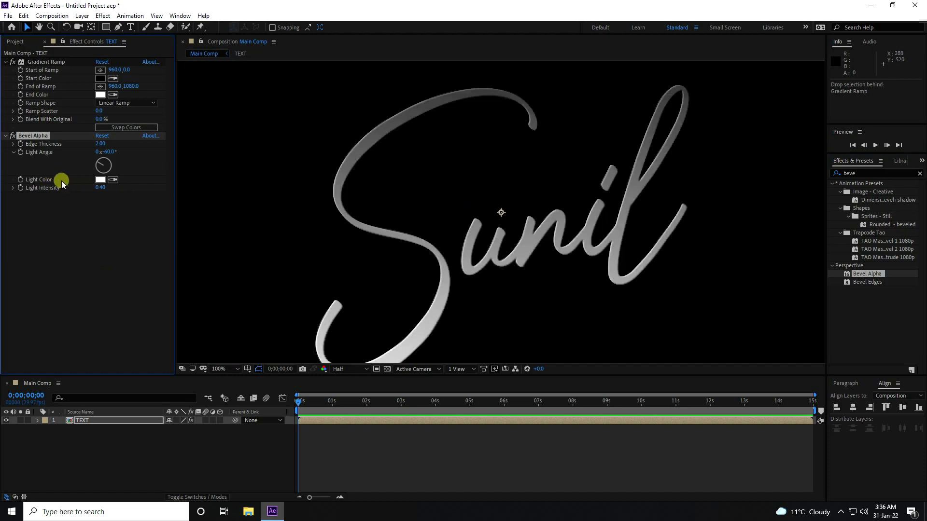
left_click_drag(102, 188, 218, 196)
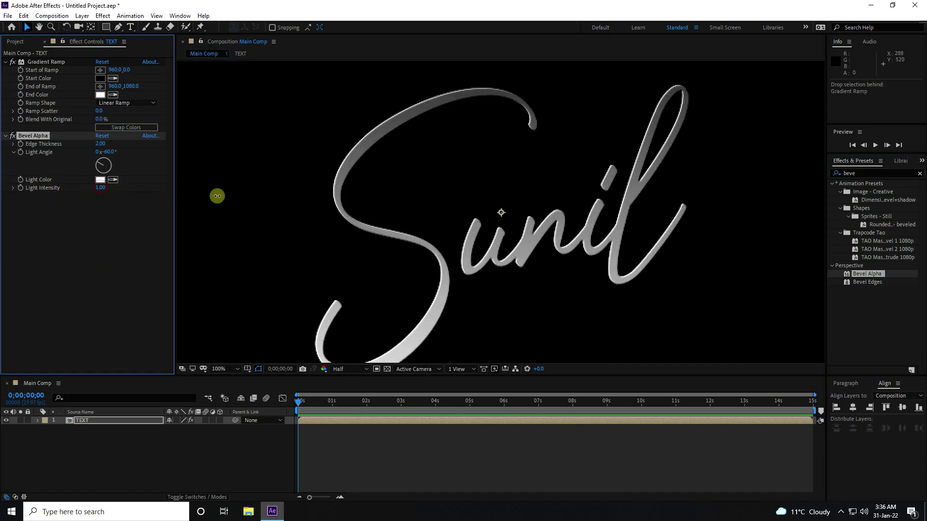
key("comma")
key("comma")
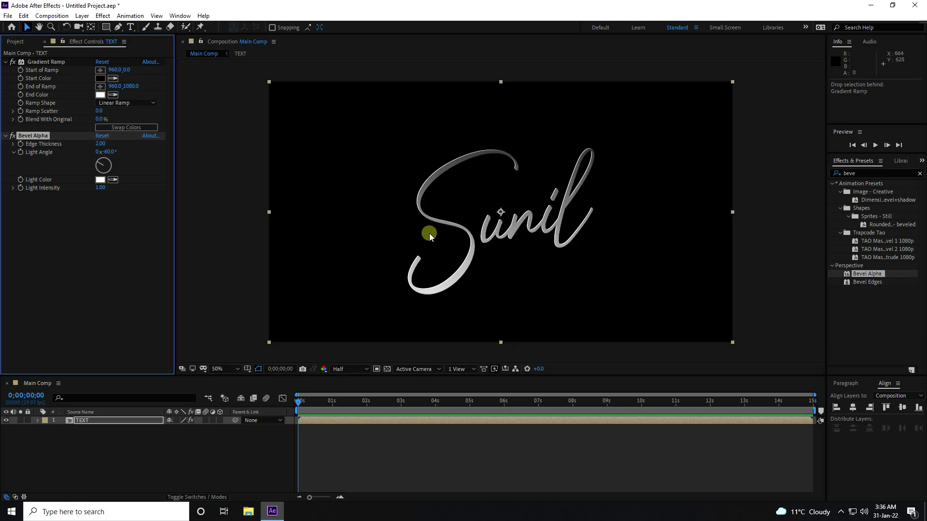
left_click(860, 174)
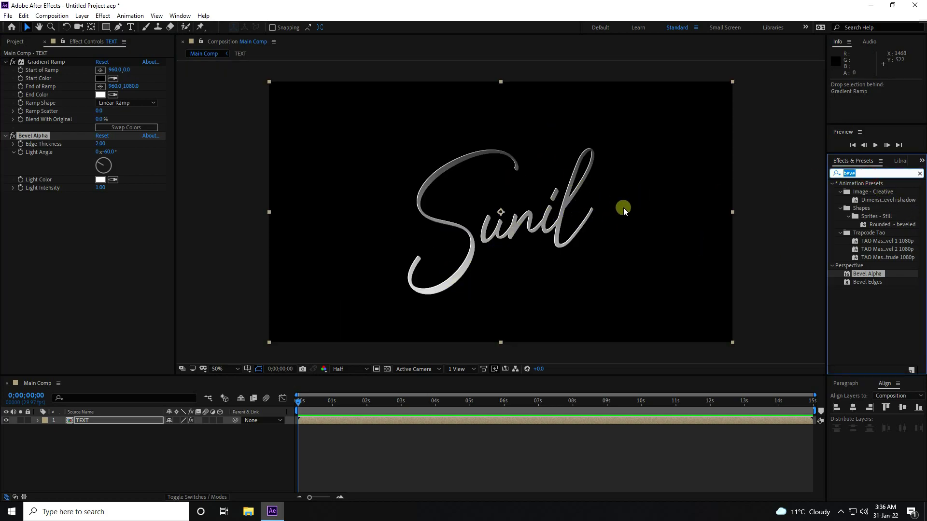
Step: Apply CC Light Sweep to TEXT, shift its centre up-right, and set width 100 and intensity 100
type("cc li")
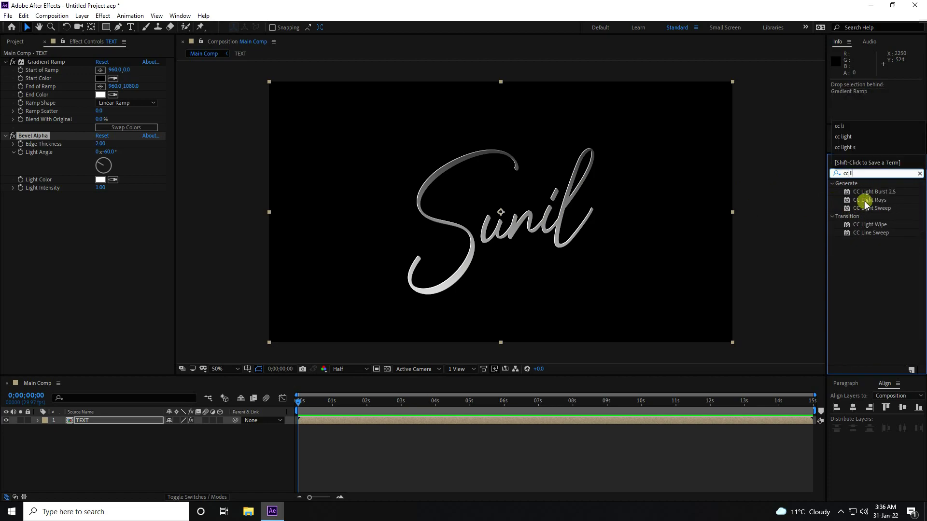
left_click_drag(872, 208, 128, 251)
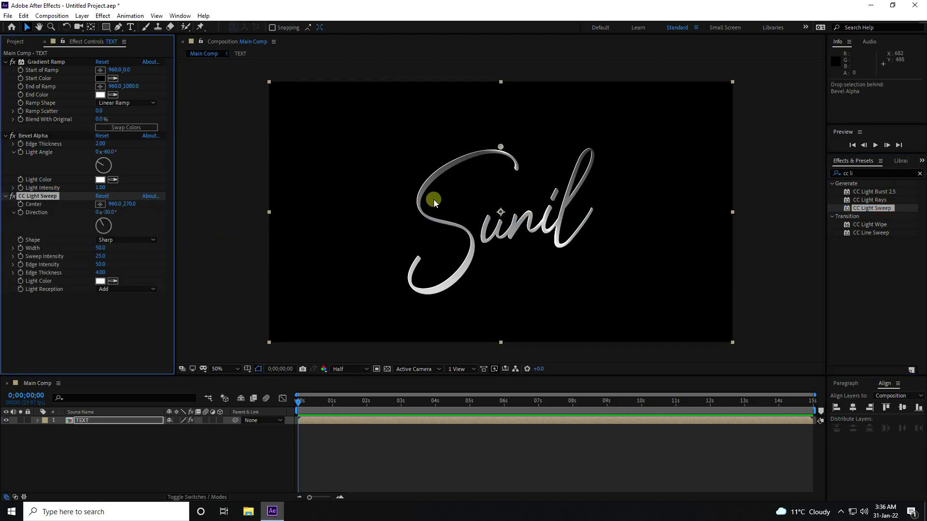
left_click_drag(501, 146, 539, 138)
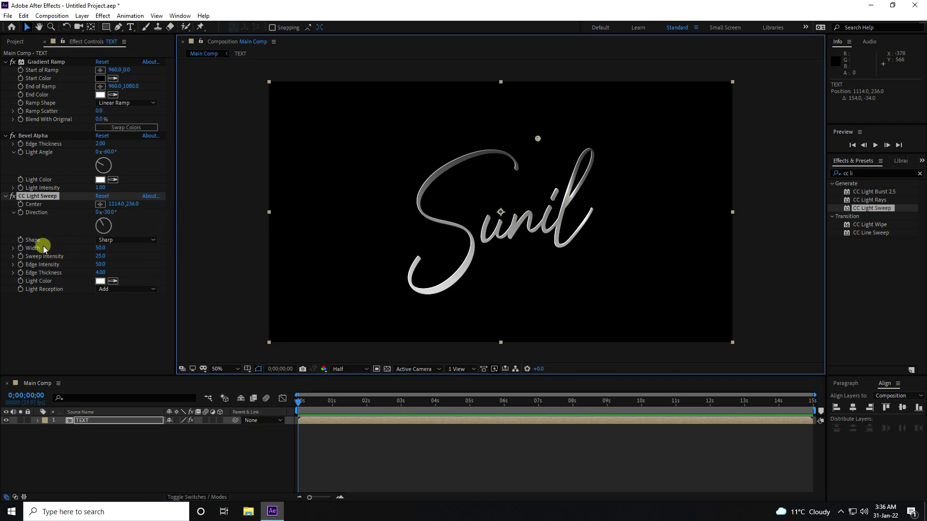
left_click(100, 248)
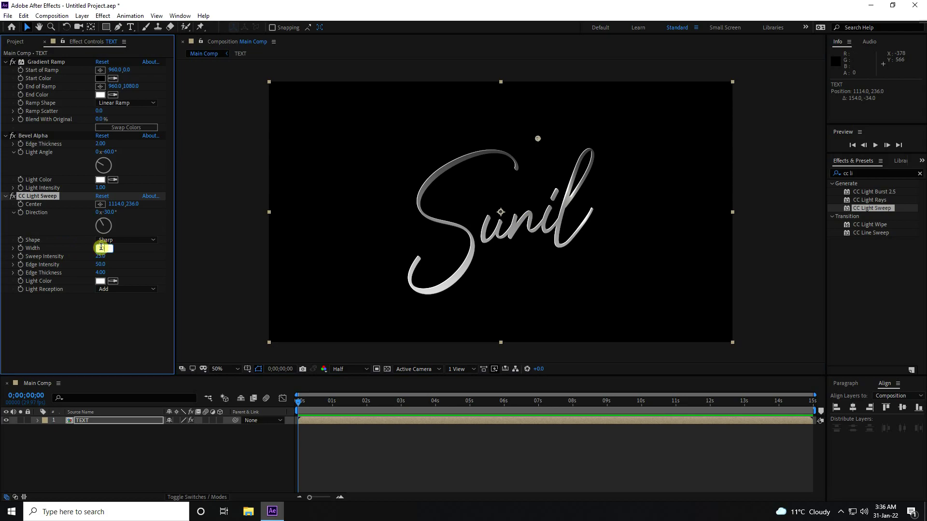
type("100")
key("Tab")
type("10")
key("Return")
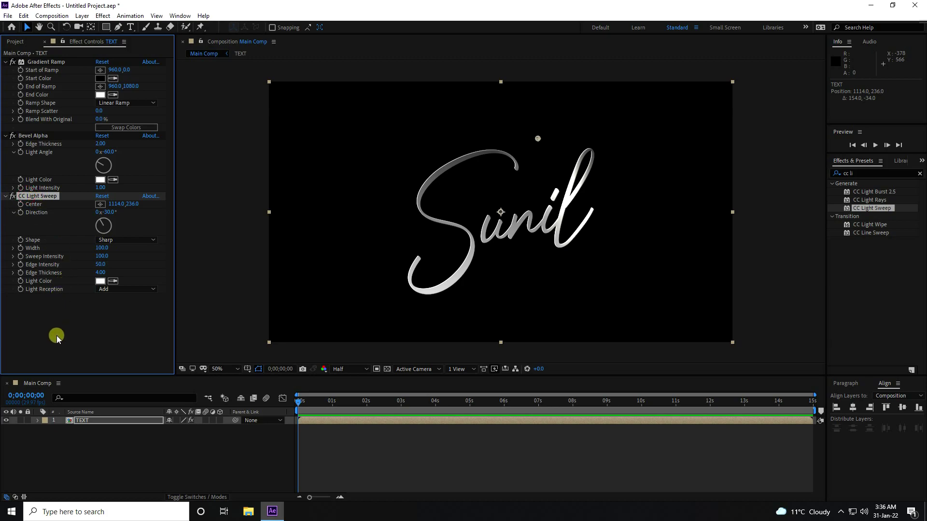
Step: Duplicate the light sweep and move the second sweep's centre to 544,384, left of the text
key("ctrl+d")
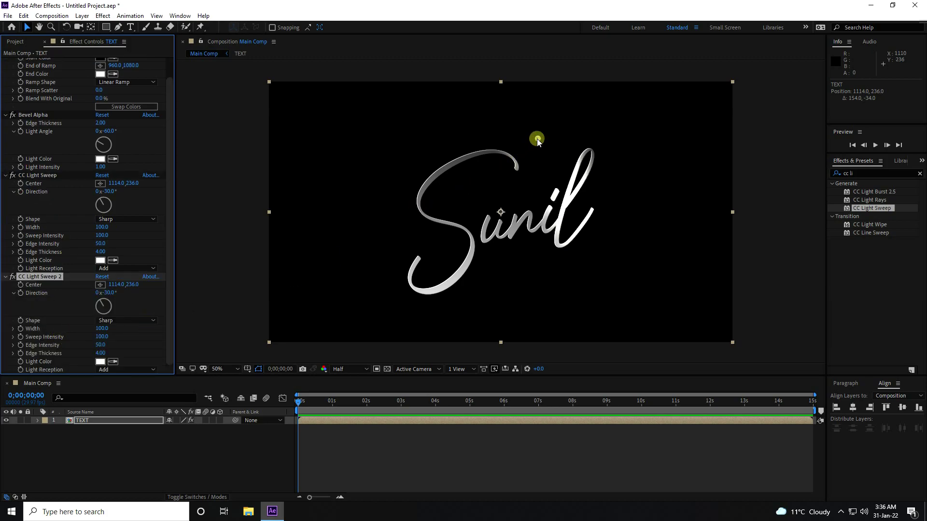
left_click_drag(537, 138, 400, 173)
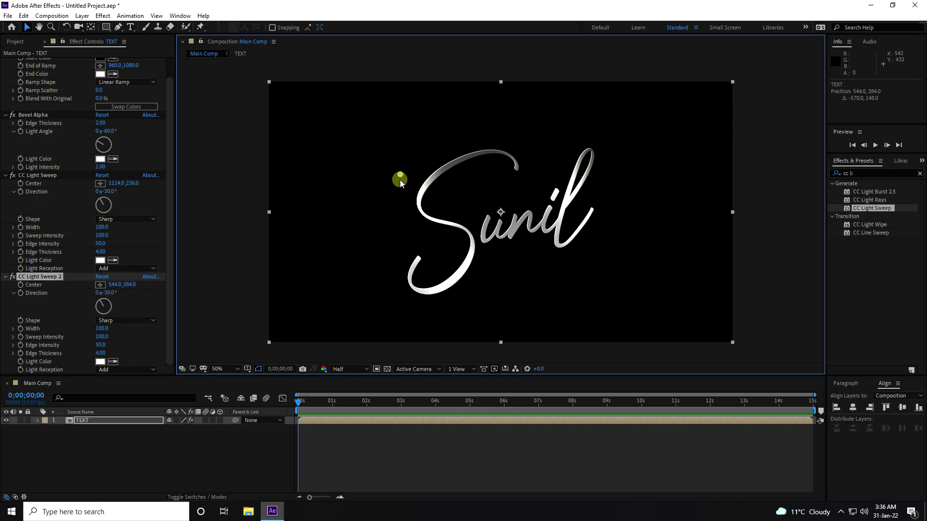
left_click(42, 276)
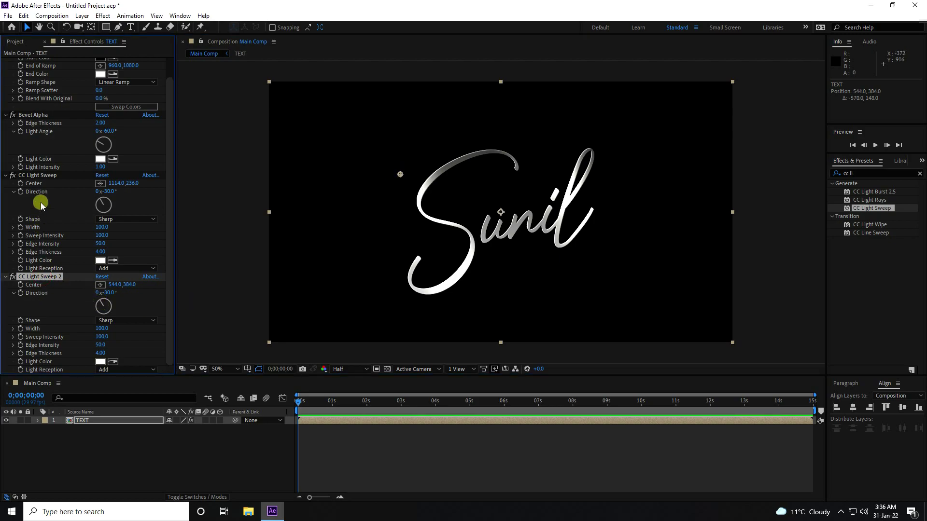
left_click(42, 175)
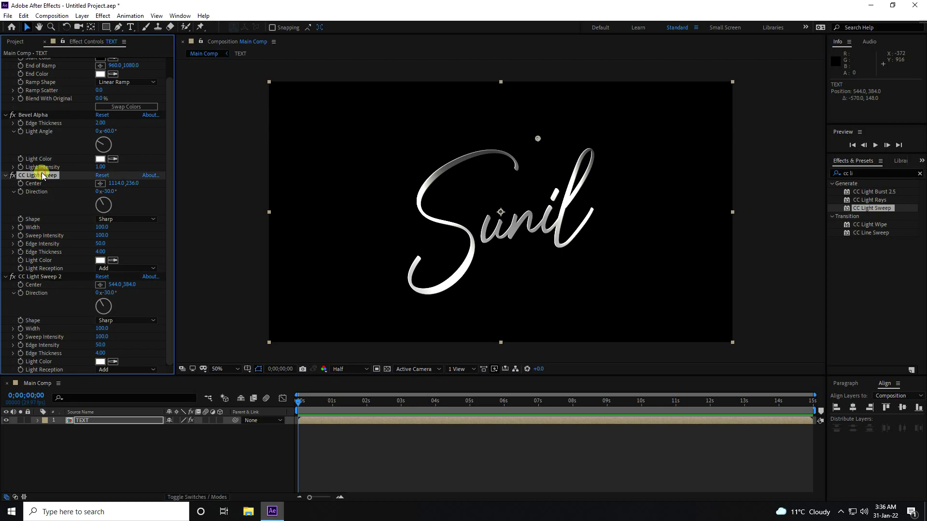
left_click(44, 277)
Step: Collapse the Gradient Ramp, Bevel Alpha and both CC Light Sweep effect settings
scroll(7, 118, "up", 2)
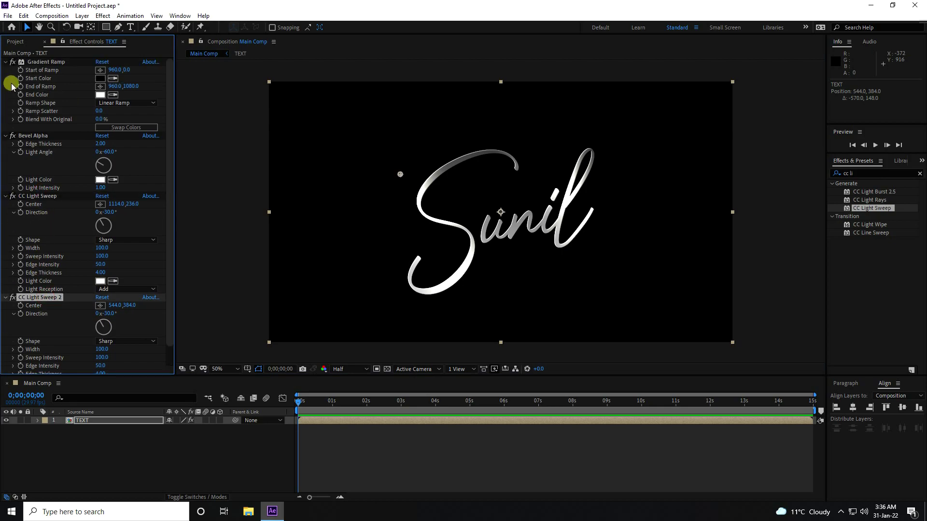
left_click(5, 61)
left_click(6, 70)
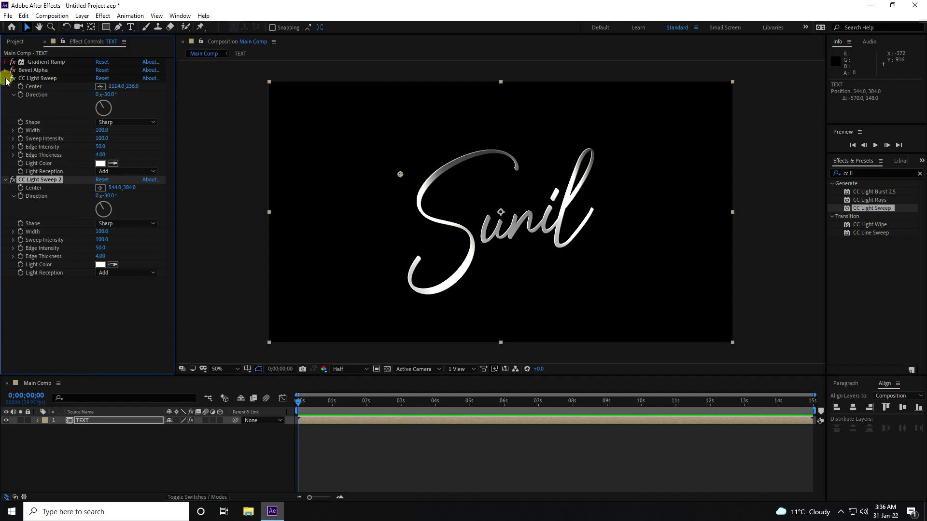
left_click(6, 78)
left_click(5, 87)
left_click(130, 436)
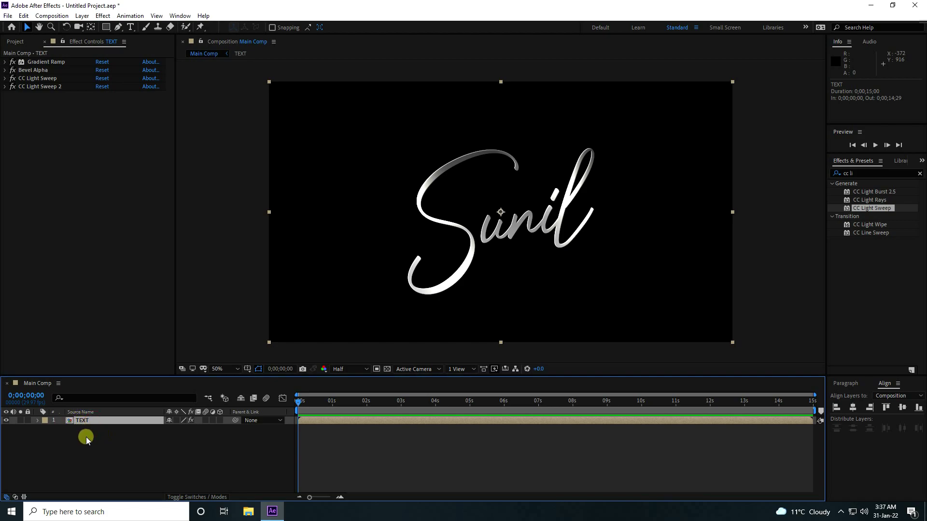
Step: Keyframe TEXT's Opacity at 0% at 5 s and 100% at 8 s
key("t")
left_click(62, 428)
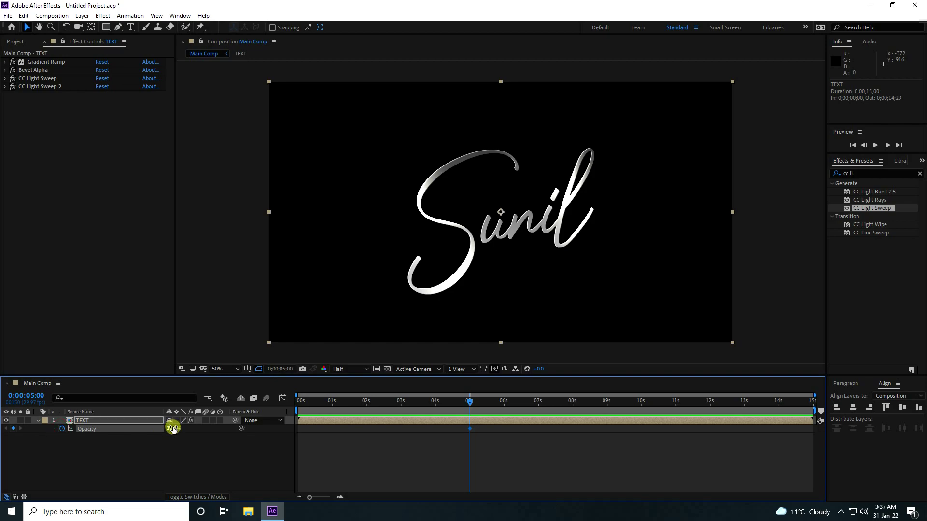
left_click(173, 429)
type("0")
key("Return")
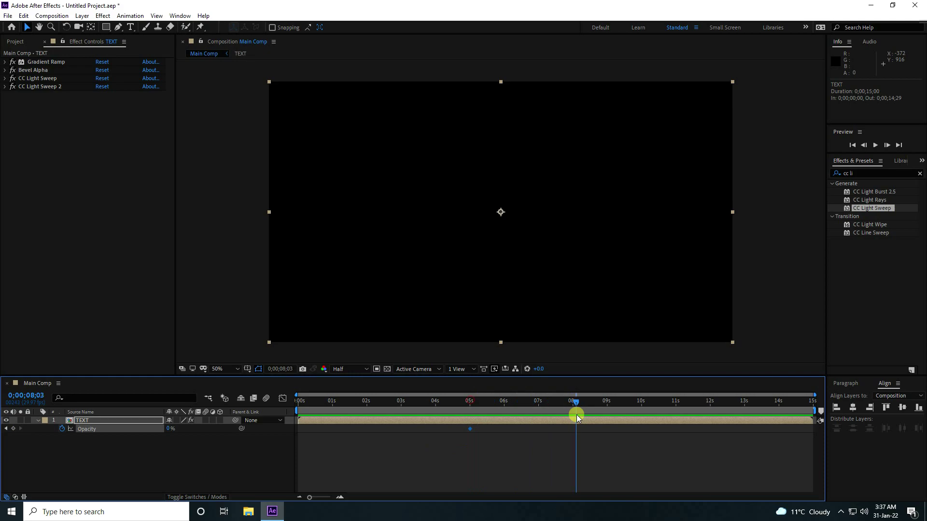
left_click_drag(577, 416, 574, 416)
left_click_drag(169, 431, 304, 434)
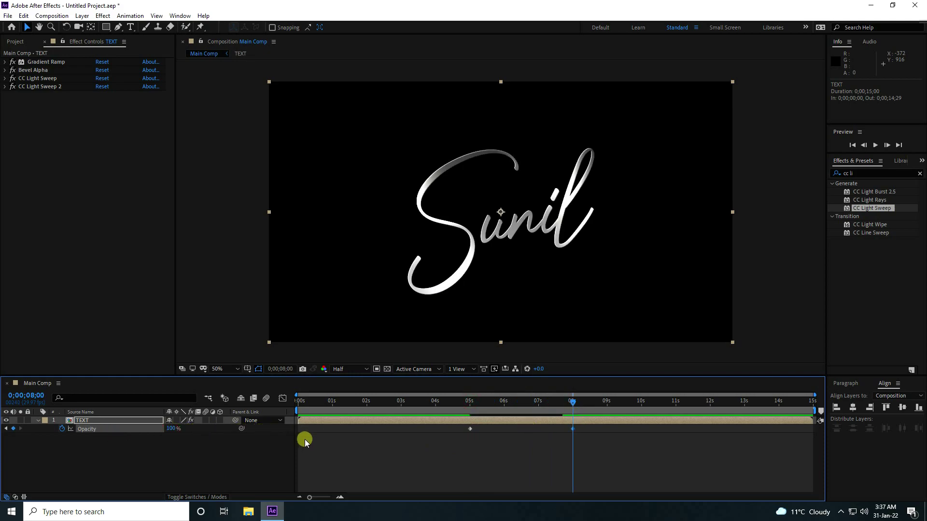
Step: Apply Easy Ease to both opacity keyframes and preview the fade-in
left_click_drag(469, 401, 456, 401)
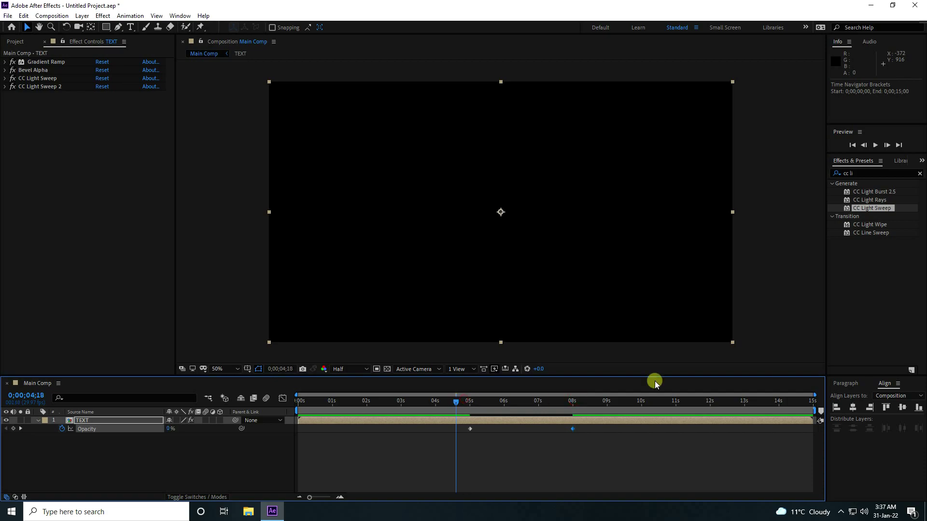
left_click(873, 146)
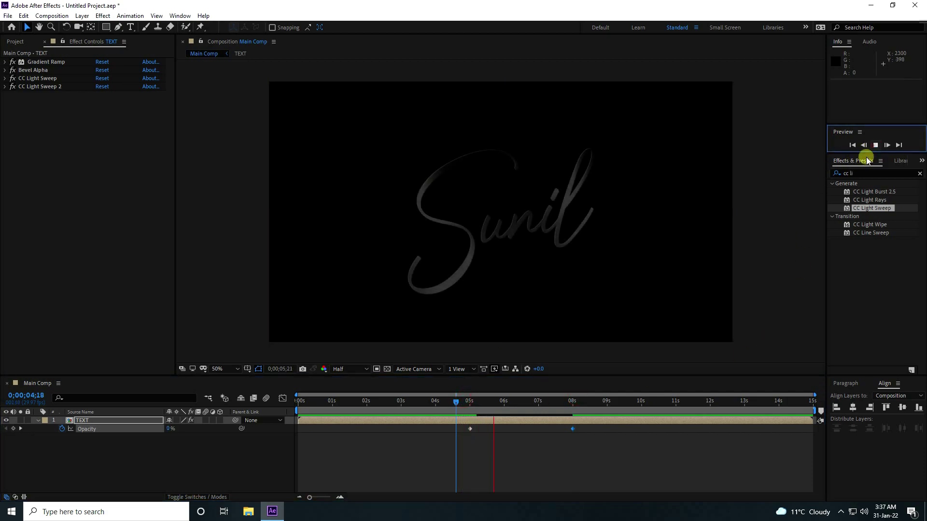
left_click_drag(599, 447, 455, 417)
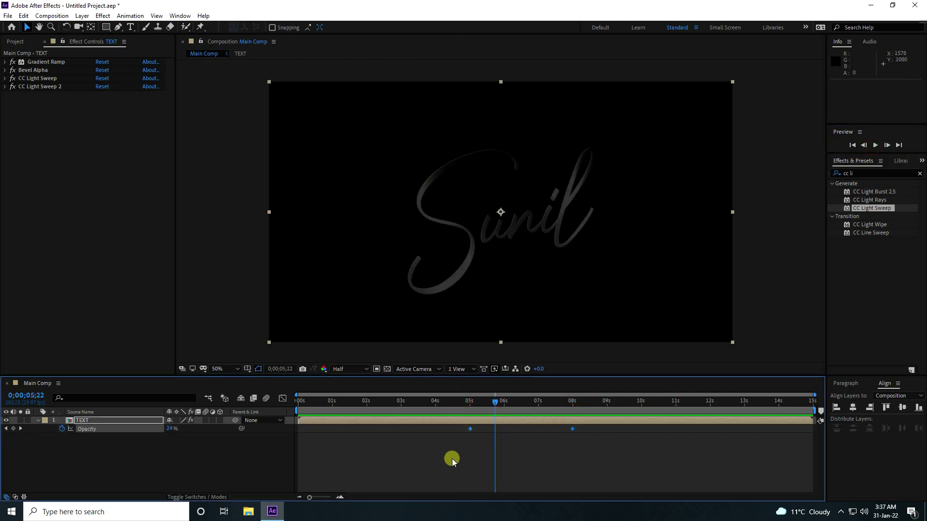
key("F9")
left_click(472, 401)
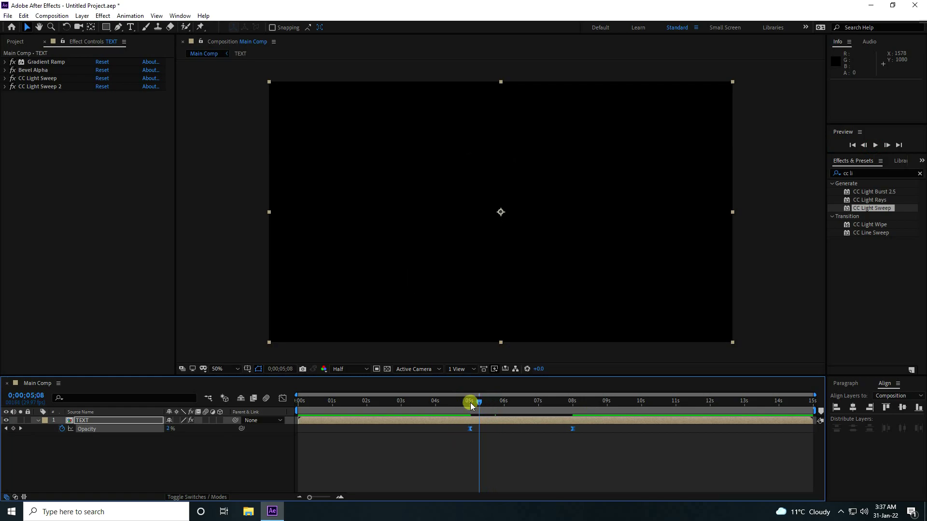
left_click(440, 402)
key("space")
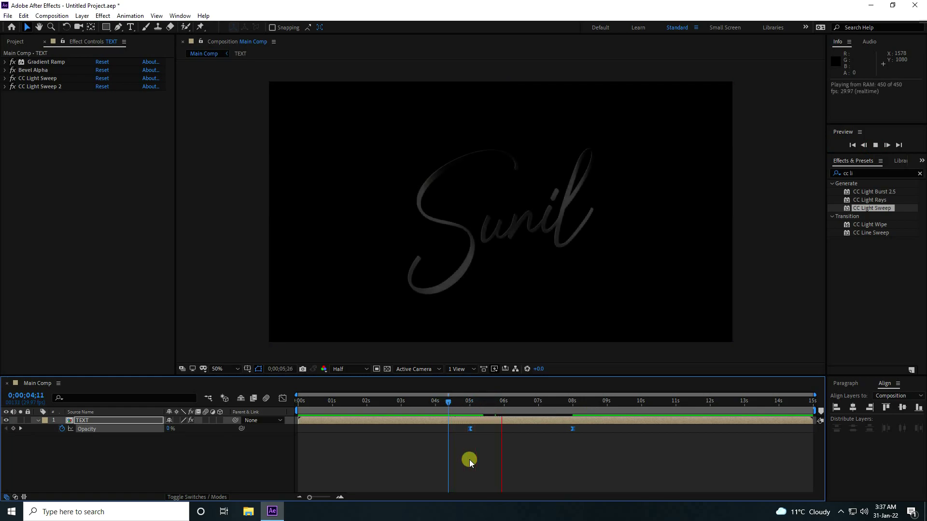
key("space")
left_click(35, 421)
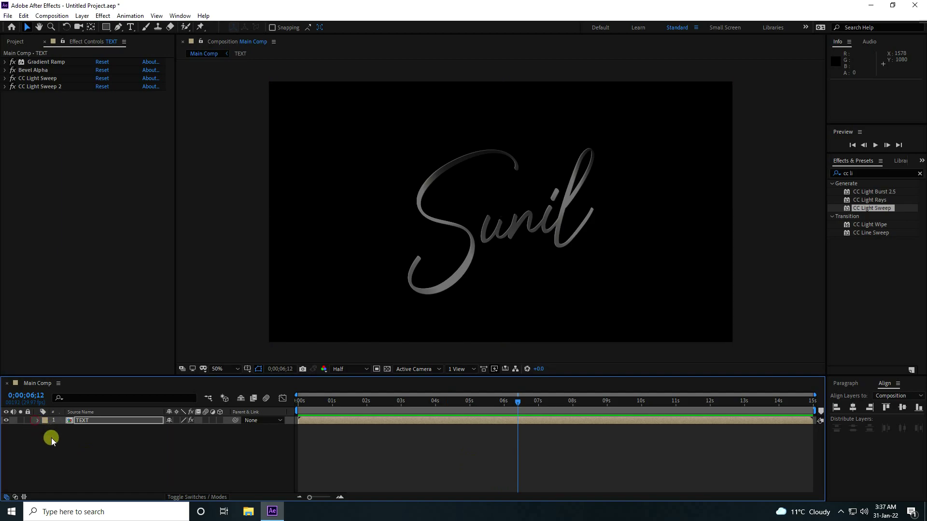
left_click(51, 439)
left_click(79, 420)
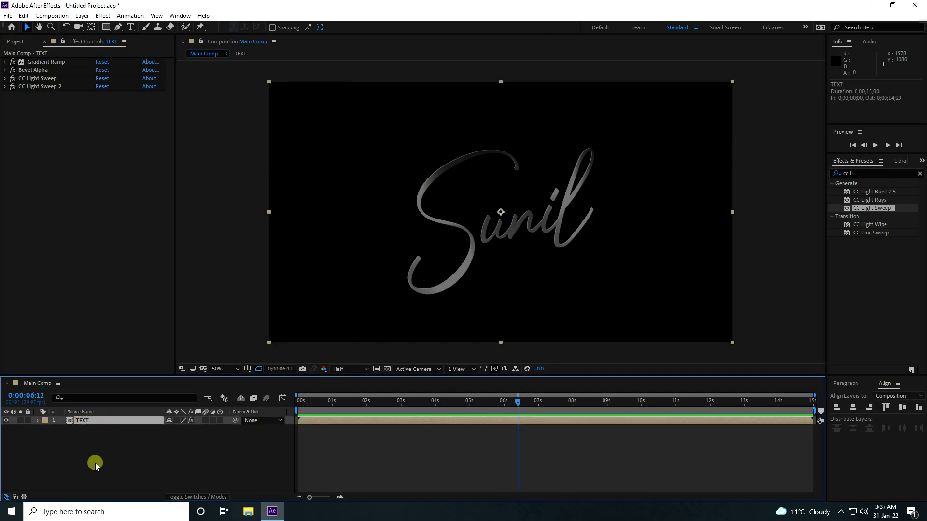
Step: Duplicate the TEXT layer and rename the copy 'VEGAS'
key("ctrl+d")
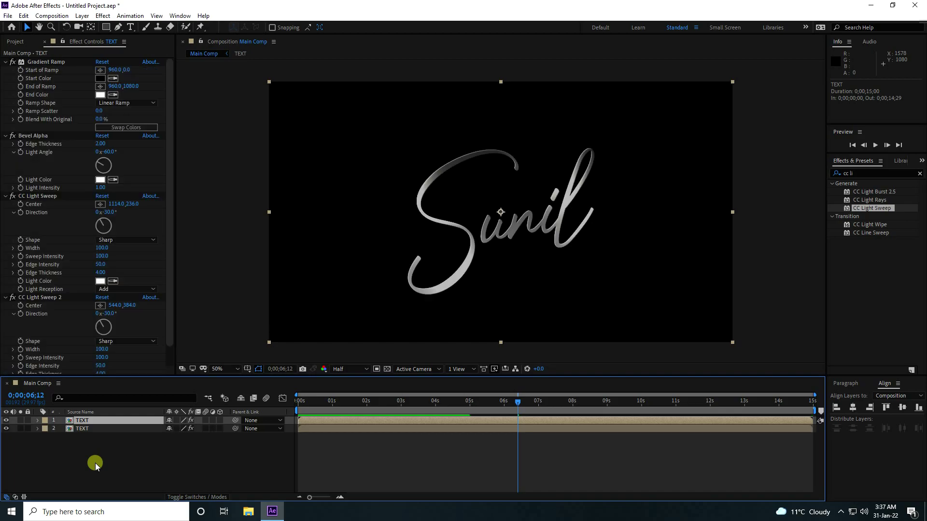
right_click(89, 419)
left_click(92, 418)
type("VEGAS")
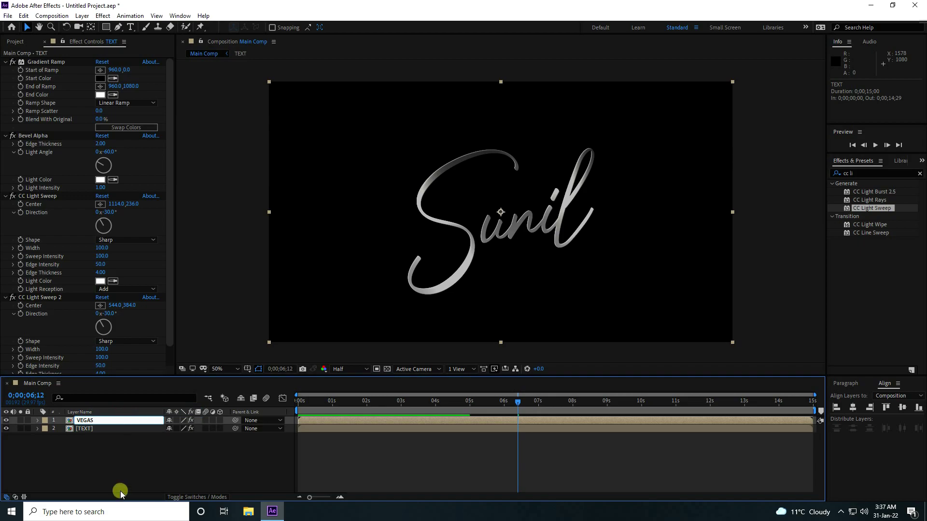
key("Return")
left_click(130, 468)
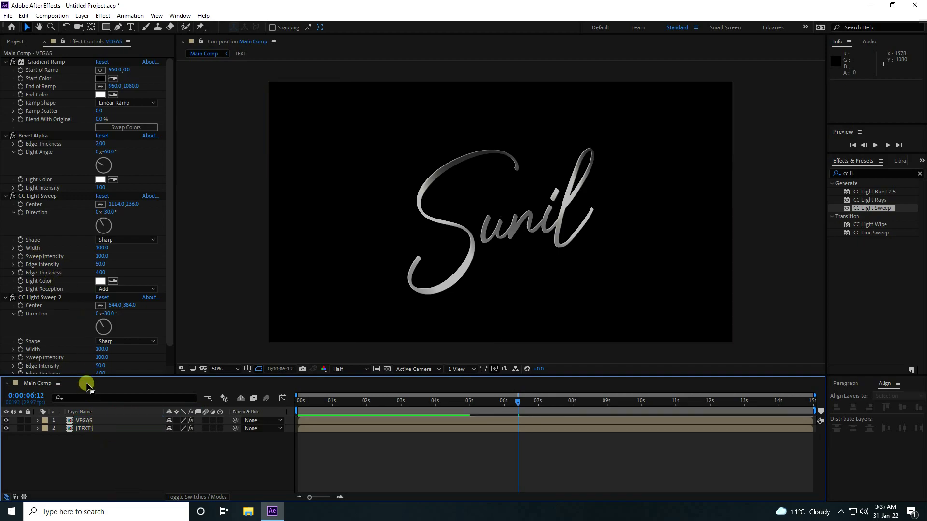
left_click(90, 420)
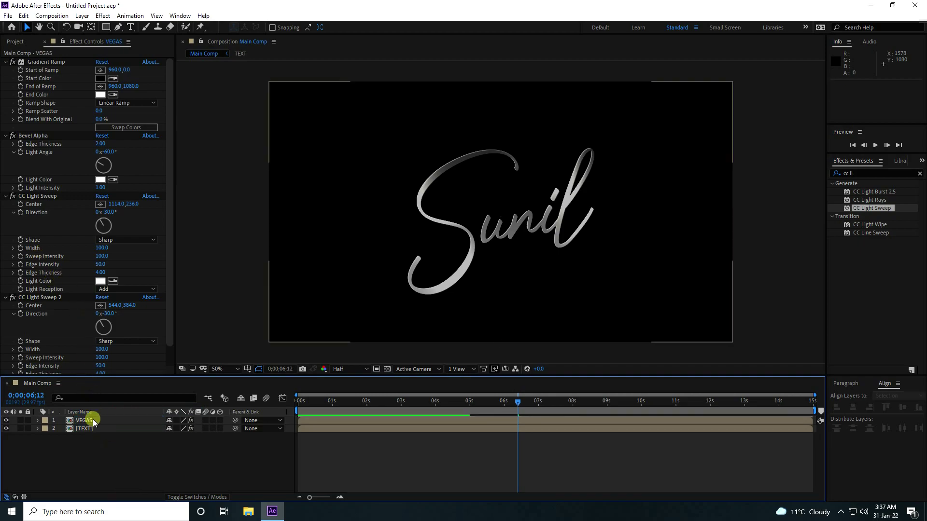
Step: Delete Gradient Ramp, Bevel Alpha and both CC Light Sweeps from VEGAS
left_click(6, 62)
left_click(5, 70)
left_click(6, 78)
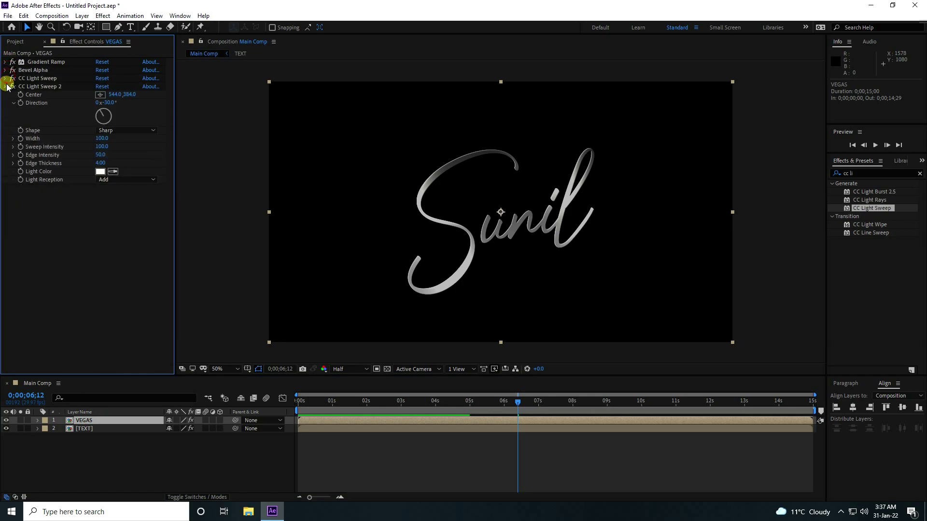
left_click(6, 87)
left_click(36, 68, "shift")
key("Delete")
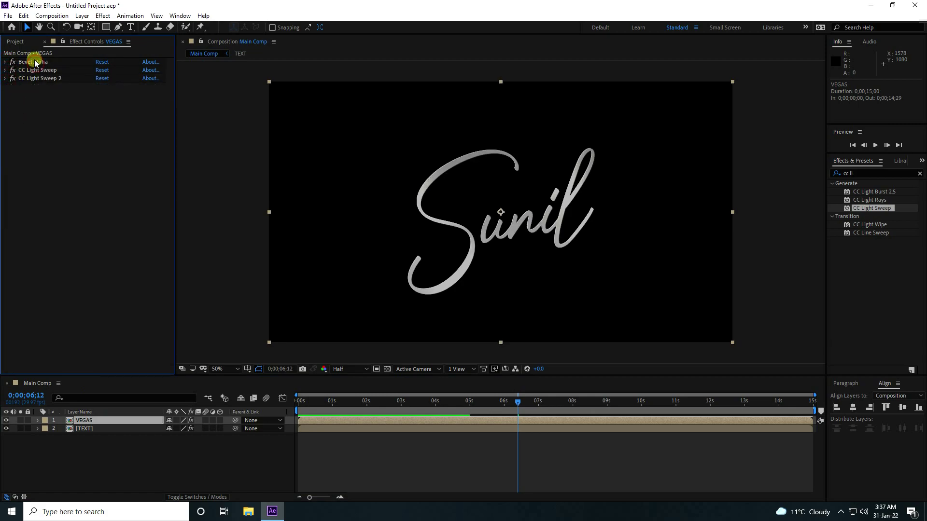
key("Delete")
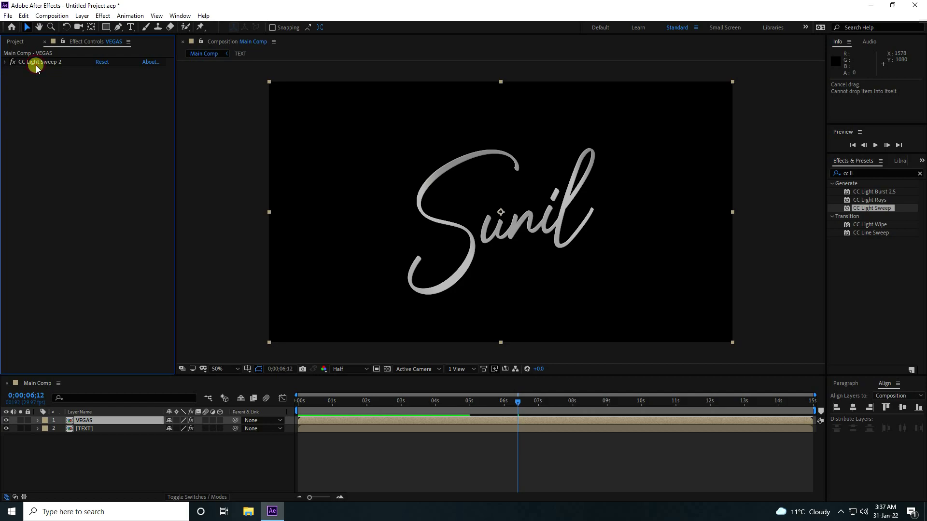
left_click(41, 63)
key("Delete")
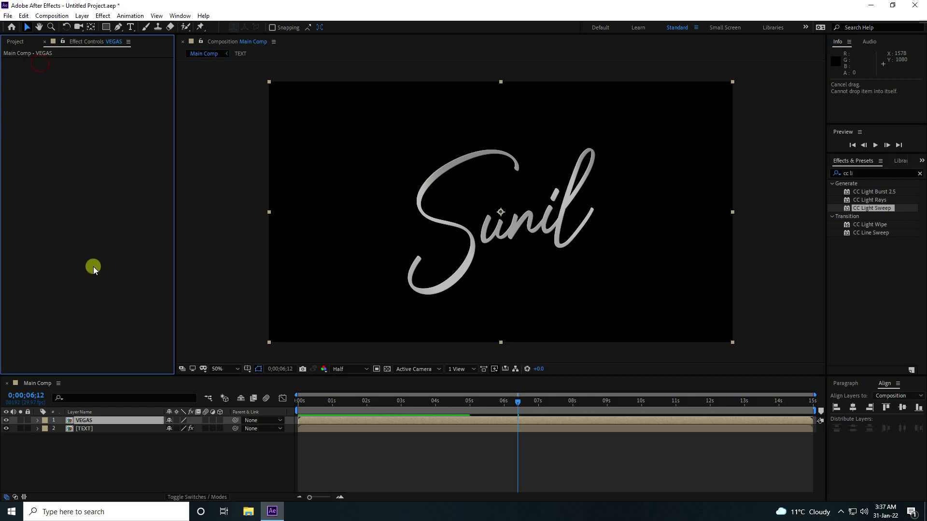
left_click(92, 421)
Step: Move VEGAS's 100% opacity keyframe from 8 s to 9 s
left_click(87, 423)
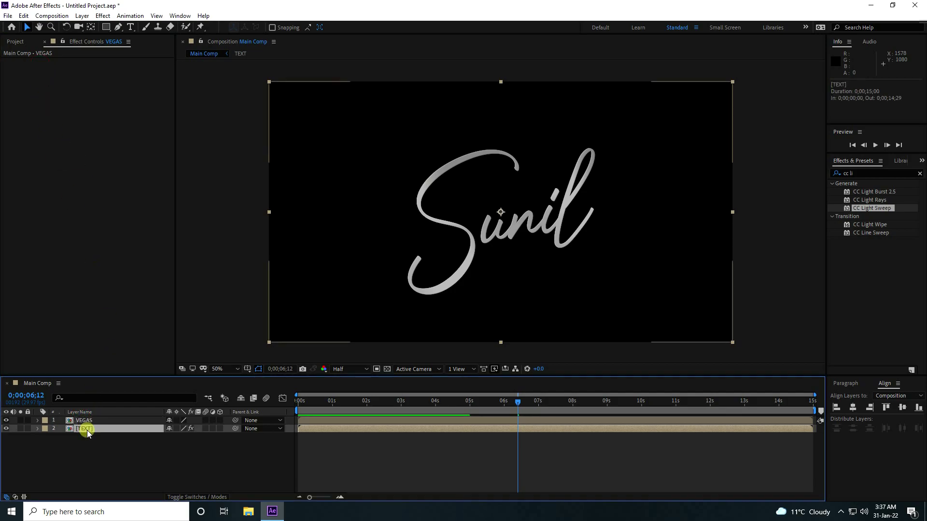
left_click(102, 425)
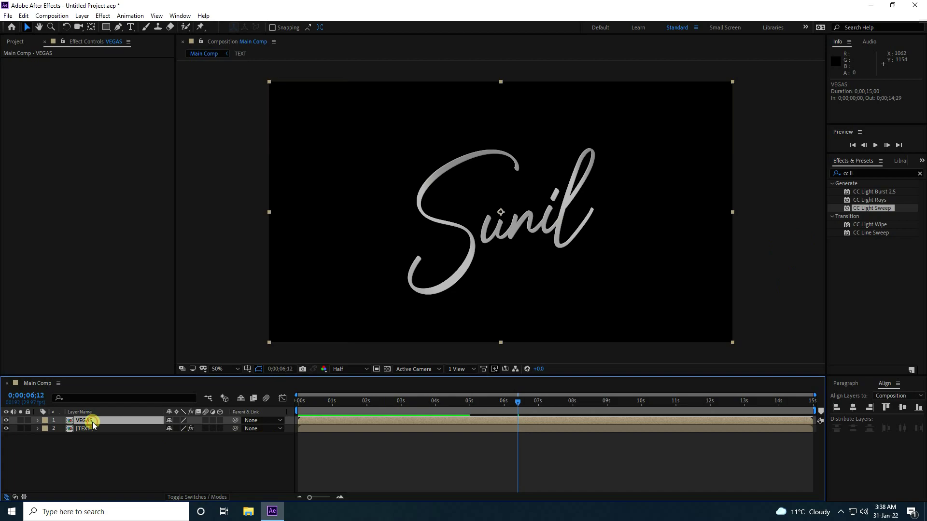
key("t")
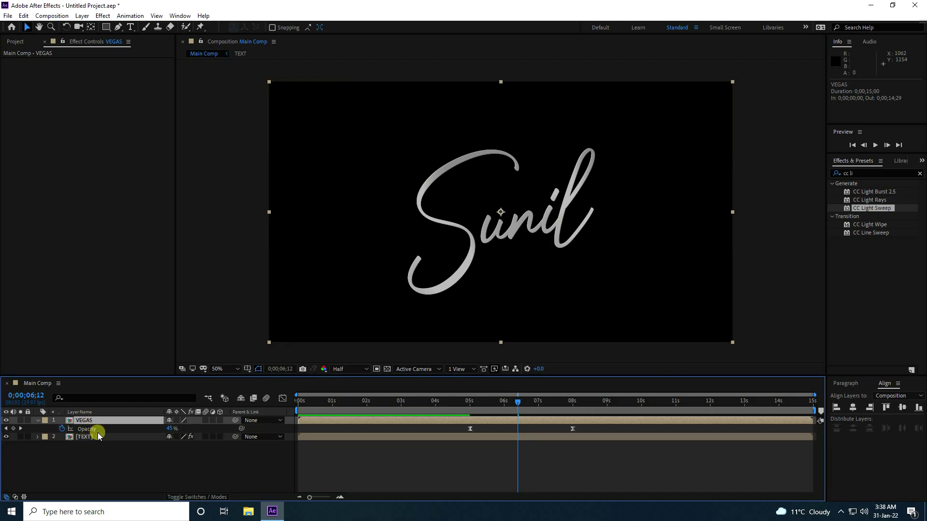
left_click(605, 404)
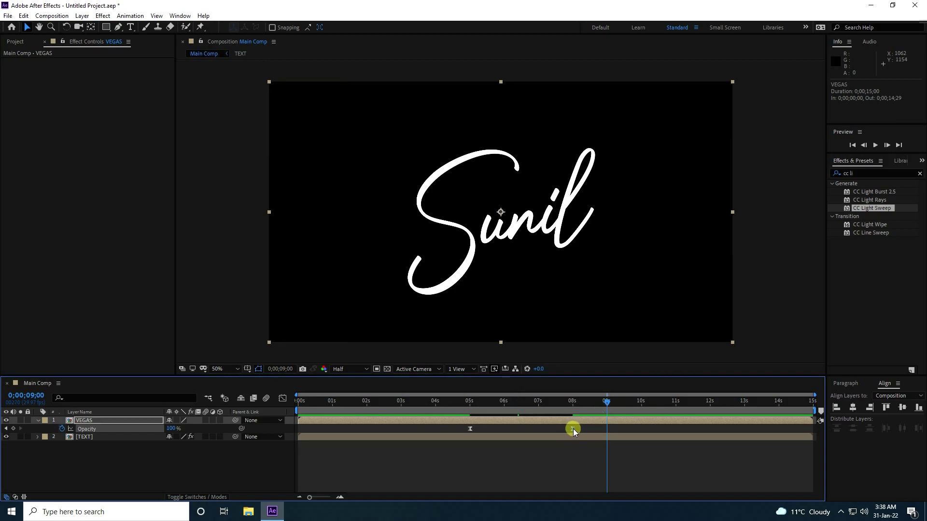
left_click_drag(572, 428, 607, 431)
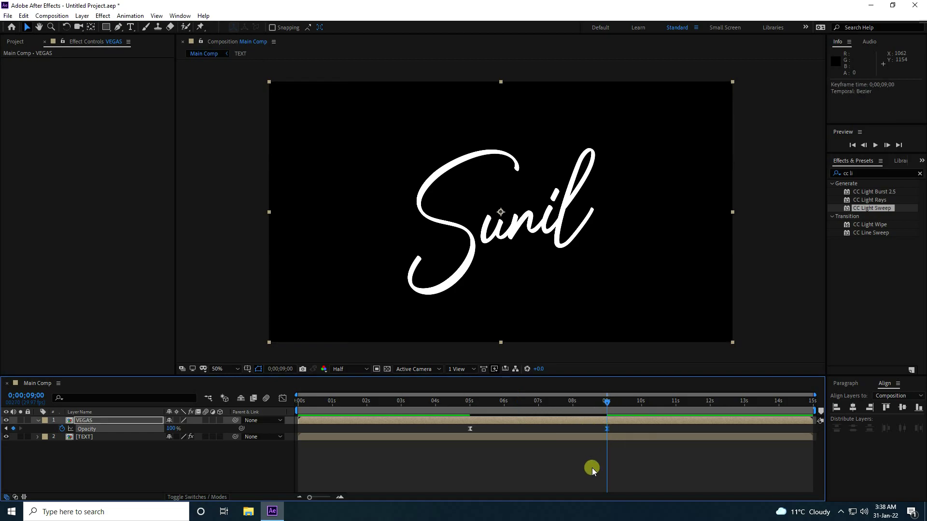
Step: Apply the Vegas effect to the VEGAS layer
left_click(850, 174)
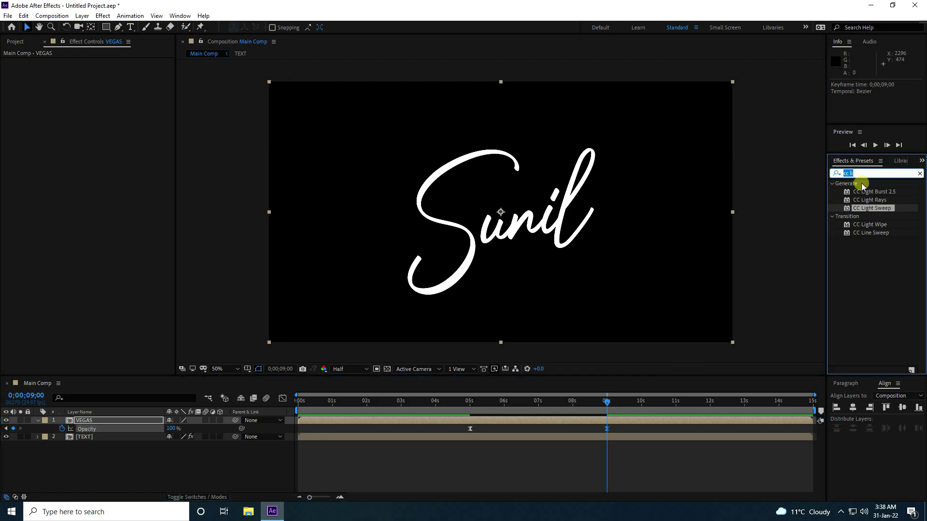
type("ve")
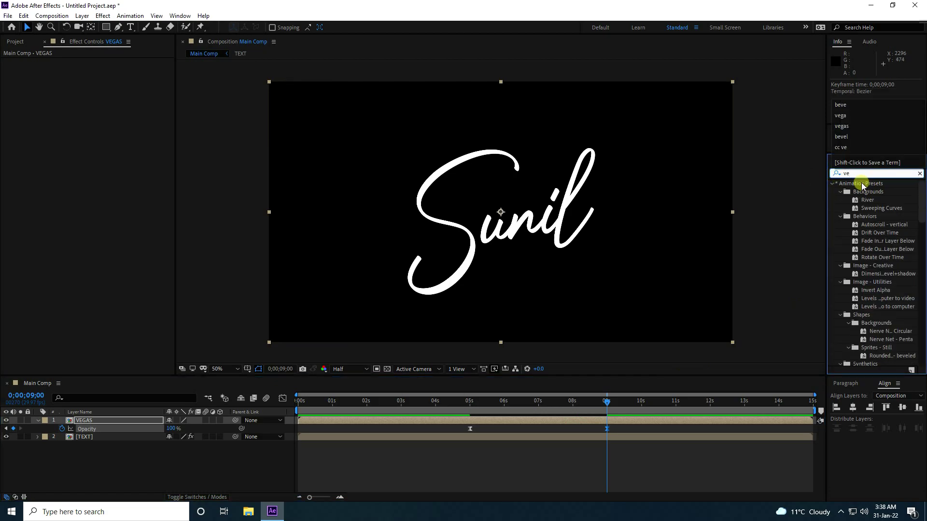
type("g")
left_click_drag(863, 192, 115, 423)
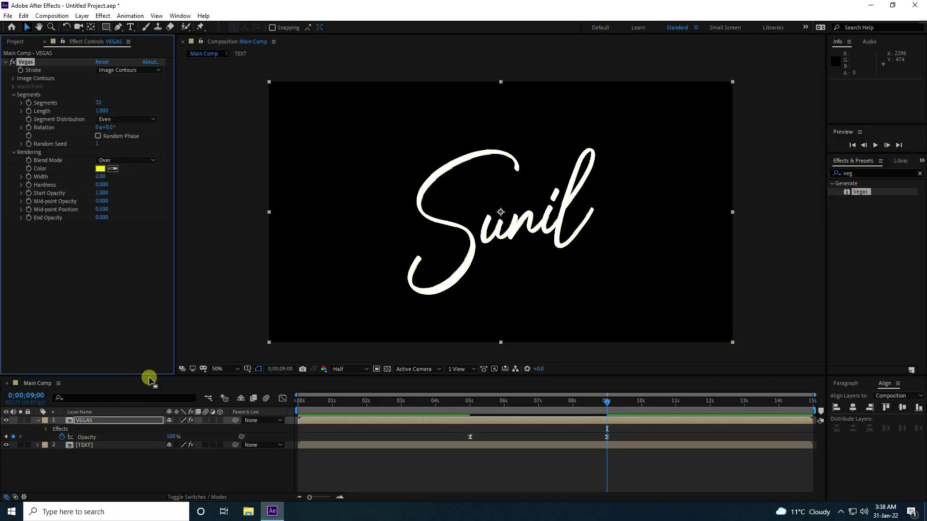
left_click(8, 454)
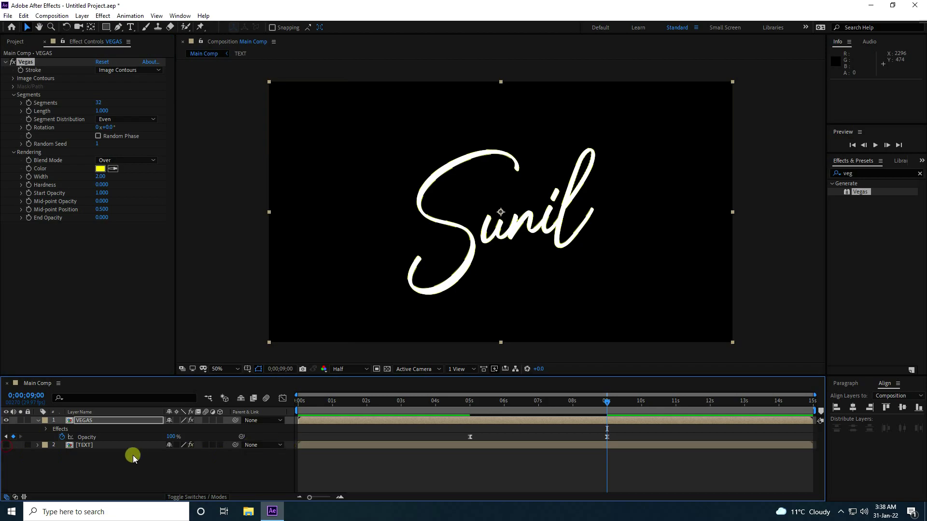
left_click(87, 421)
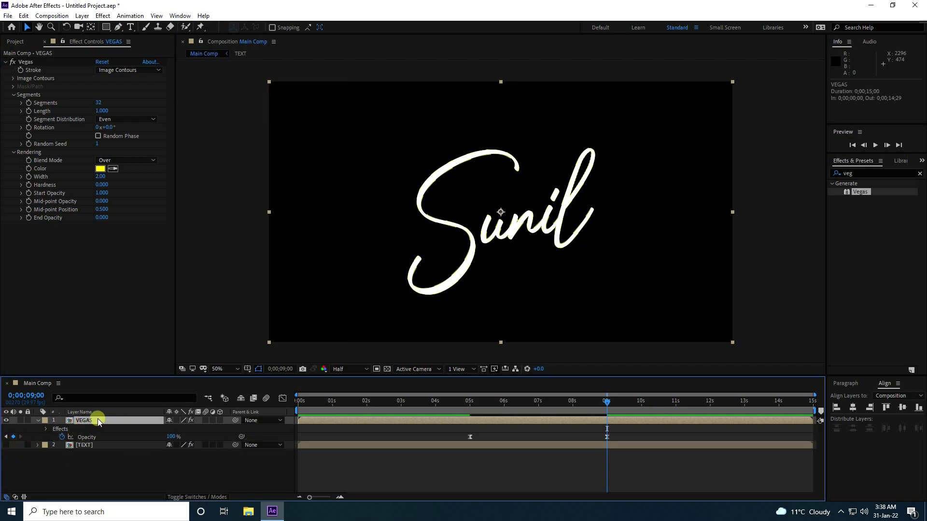
Step: Set Vegas Blend Mode to Transparent and Segments to 1, then return to 0 s
left_click(150, 161)
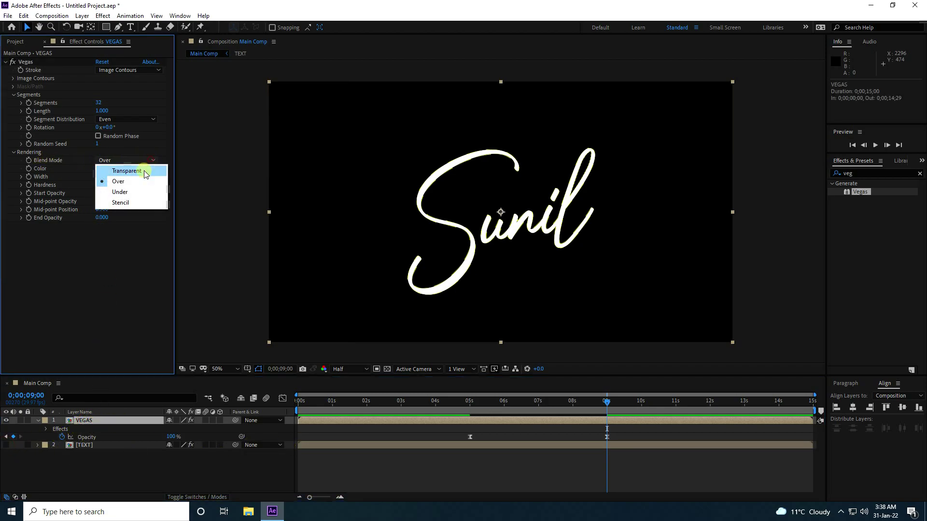
left_click(146, 167)
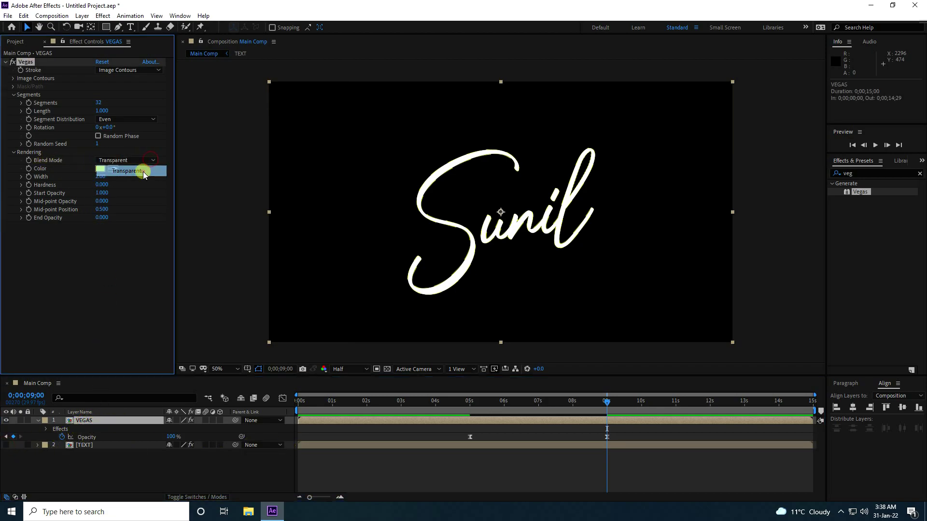
left_click(99, 103)
type("1")
key("Return")
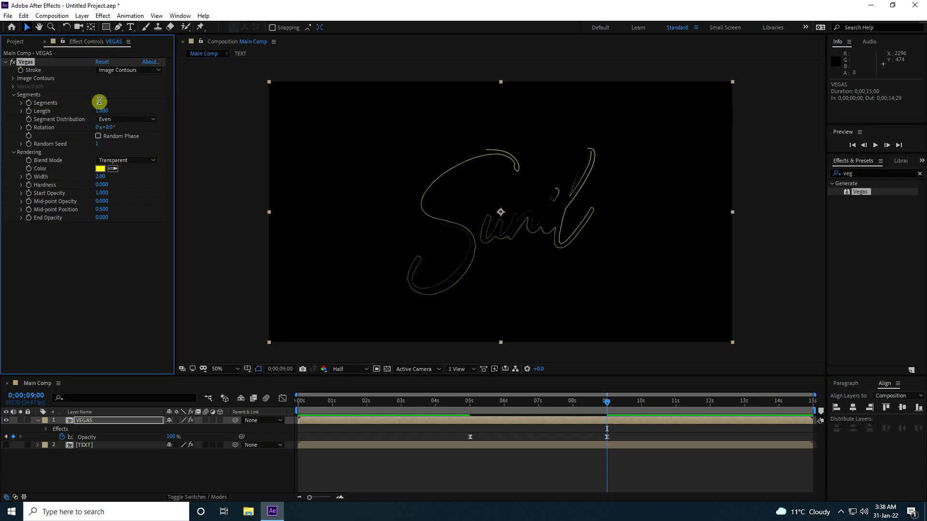
left_click_drag(608, 402, 235, 416)
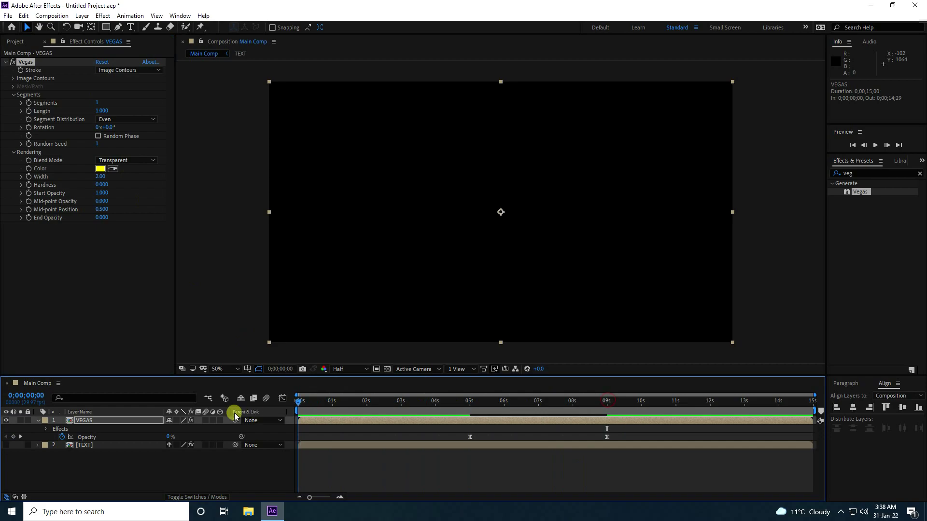
Step: Keyframe Vegas Length from 0 at 0 s to 1.000 at 1 s, and Rotation 2x+0.0° at 8 s
left_click(38, 420)
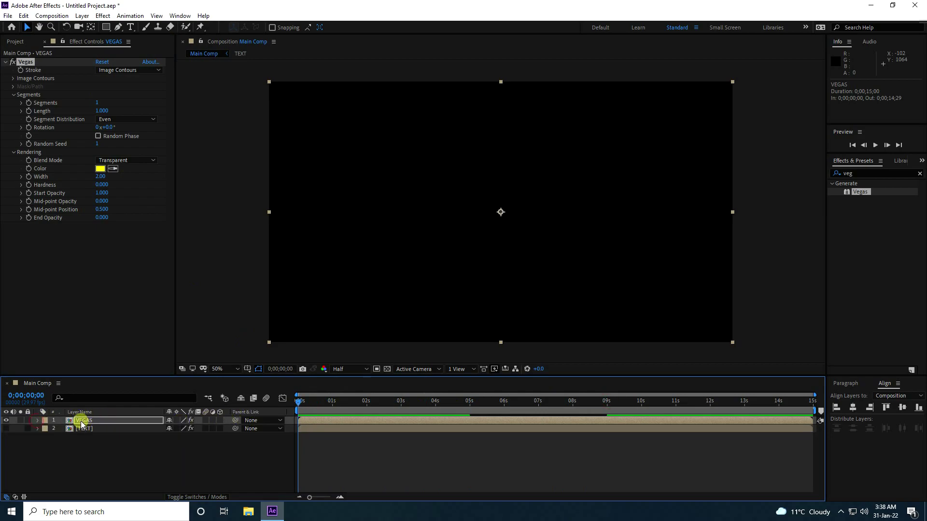
left_click(28, 110)
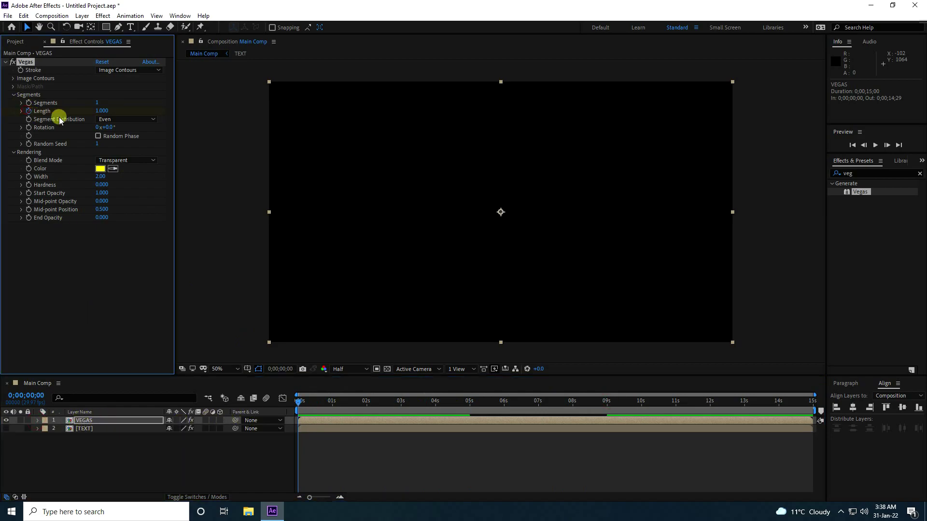
left_click_drag(100, 111, 6, 114)
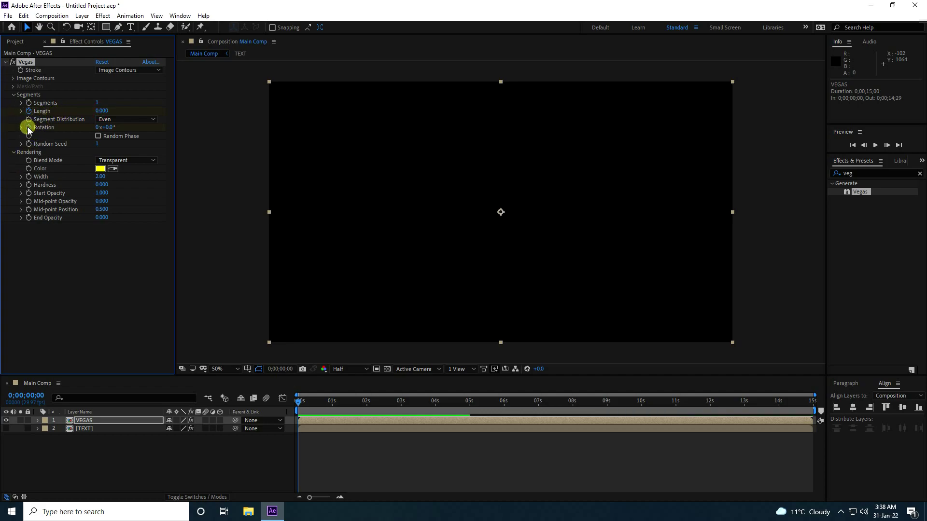
left_click_drag(298, 401, 331, 418)
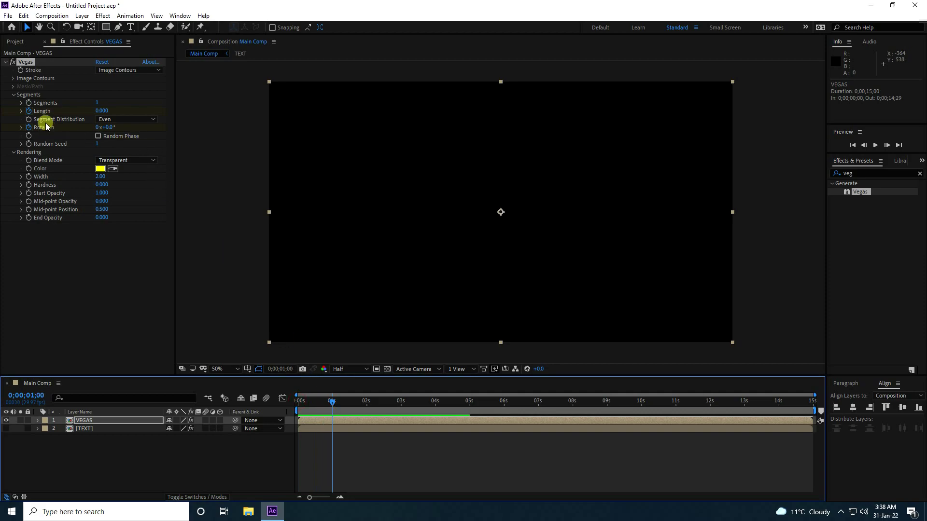
left_click_drag(104, 110, 211, 110)
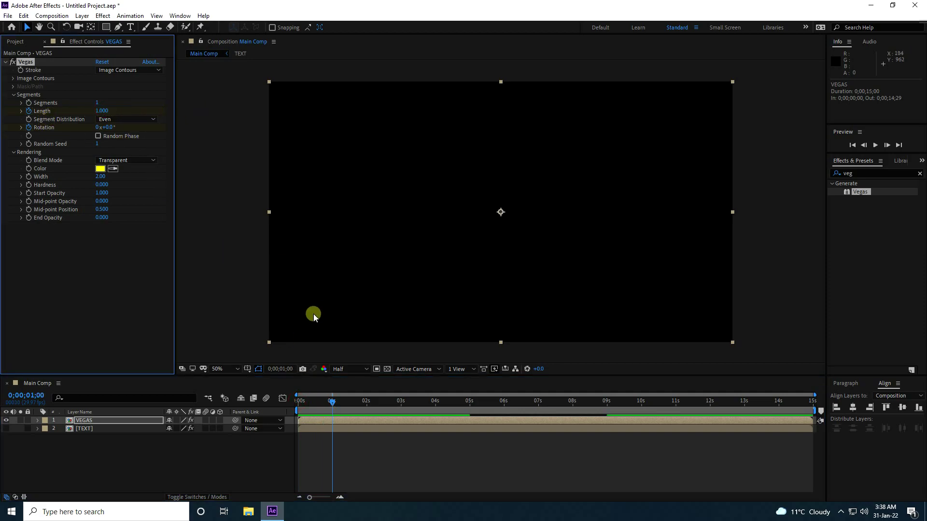
left_click_drag(333, 404, 574, 421)
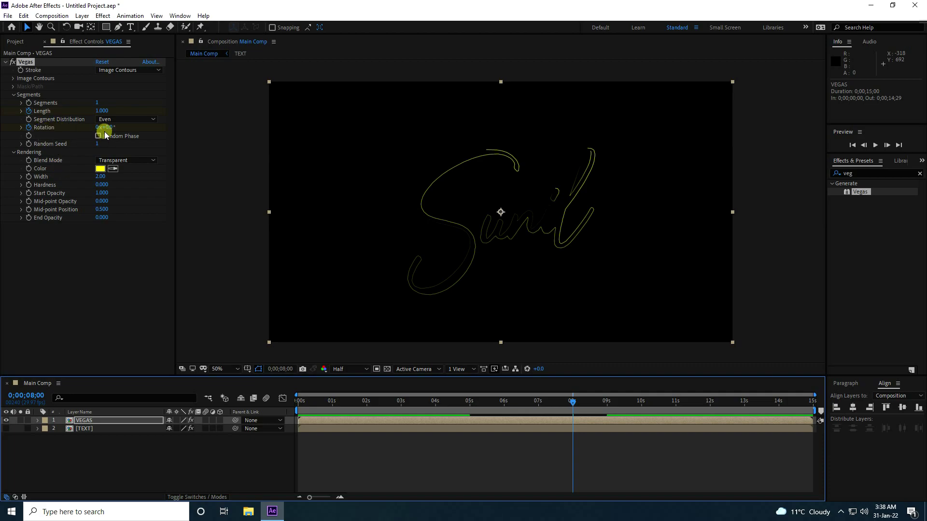
left_click(98, 127)
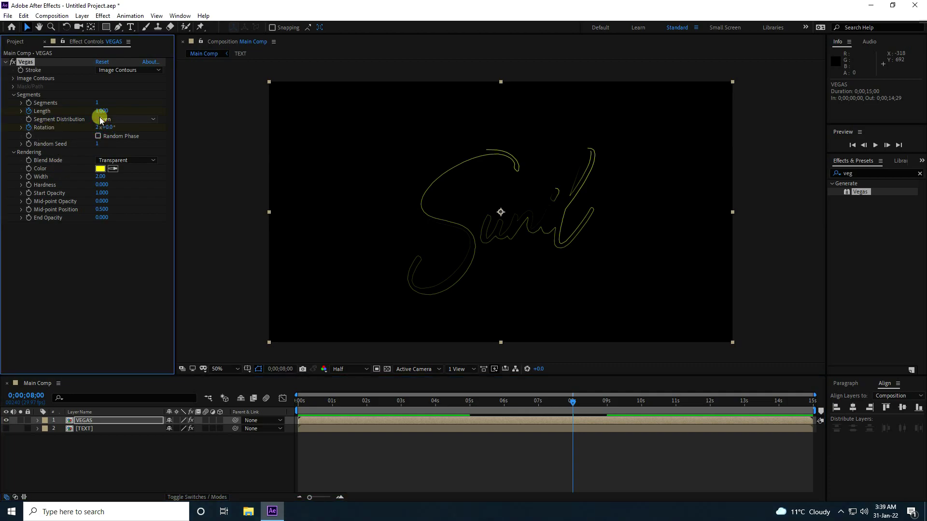
left_click_drag(555, 404, 195, 415)
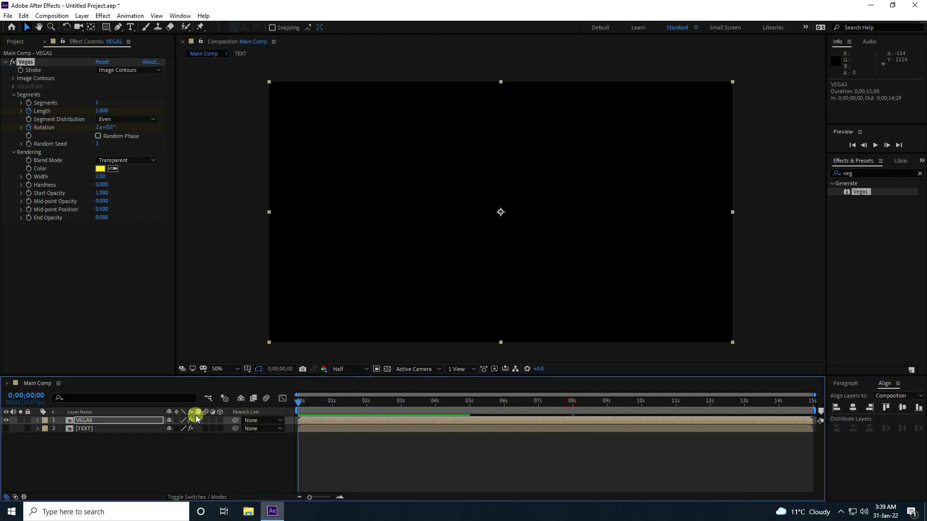
Step: Apply Easy Ease to the stroke's Length and Rotation keyframes and preview the animation
key("space")
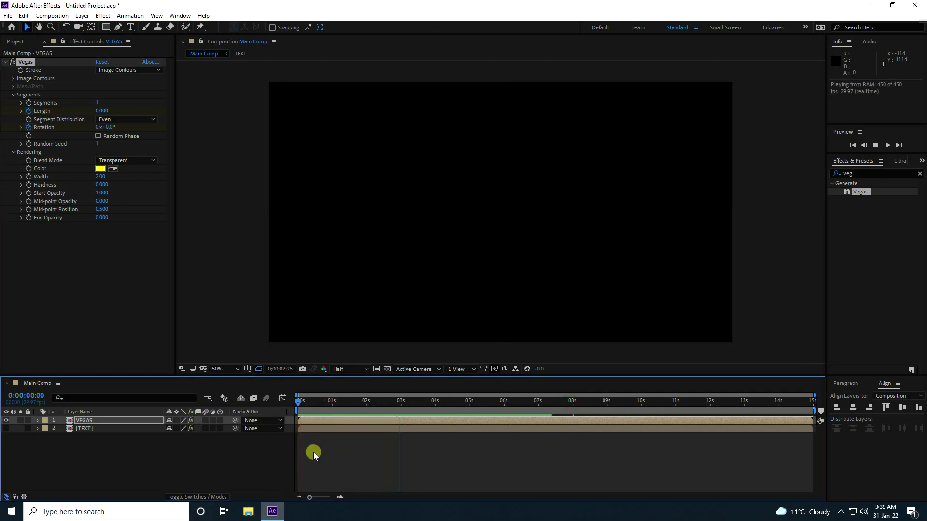
key("space")
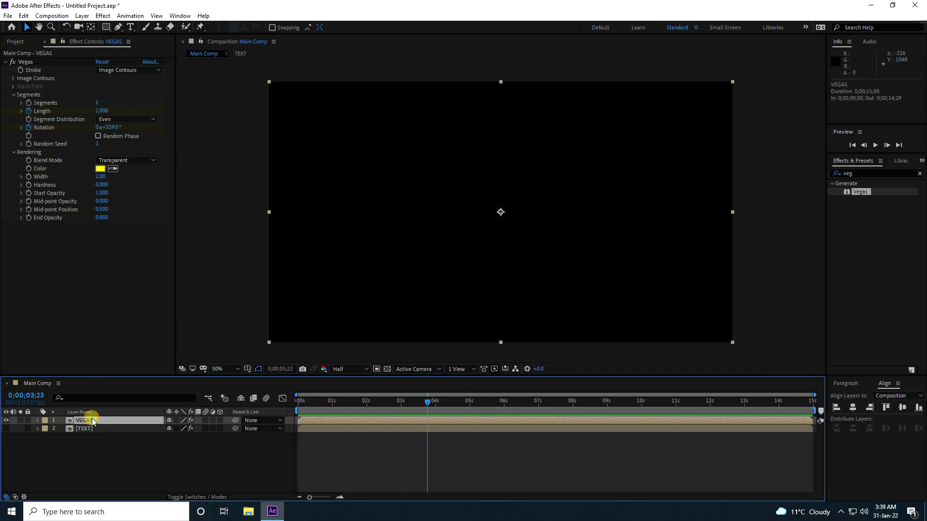
key("u")
left_click(20, 445)
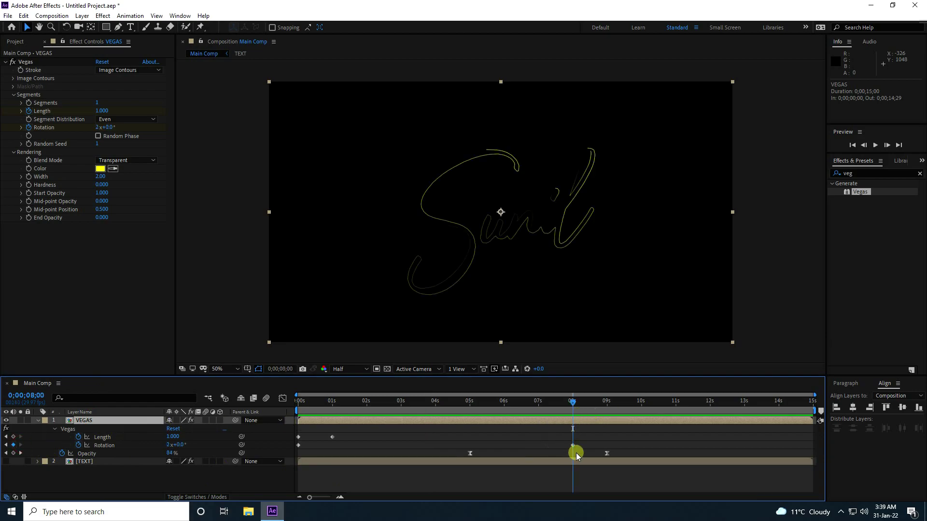
left_click_drag(592, 437, 278, 461)
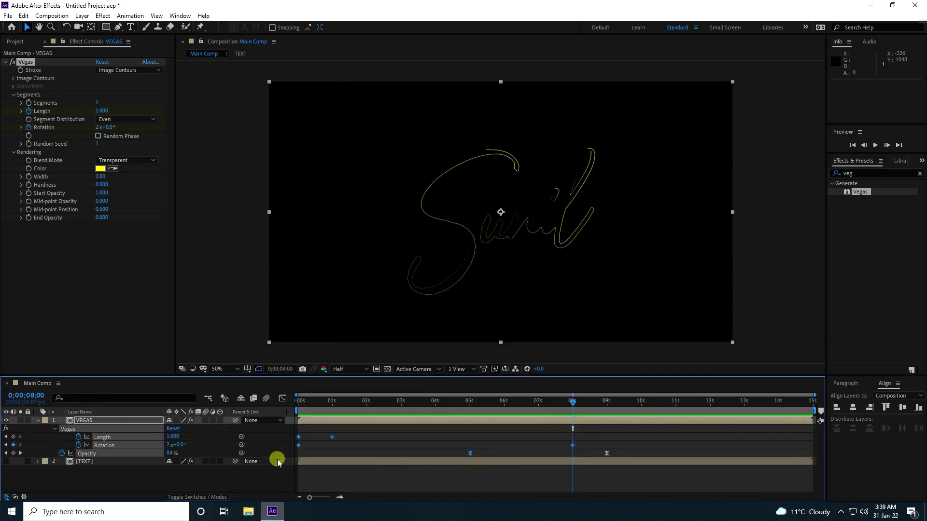
key("F9")
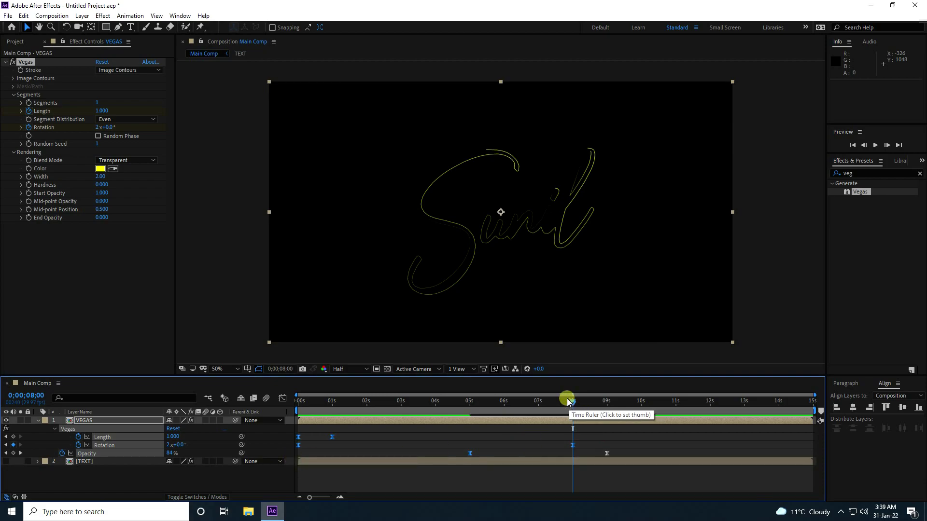
left_click_drag(571, 401, 180, 414)
key("space")
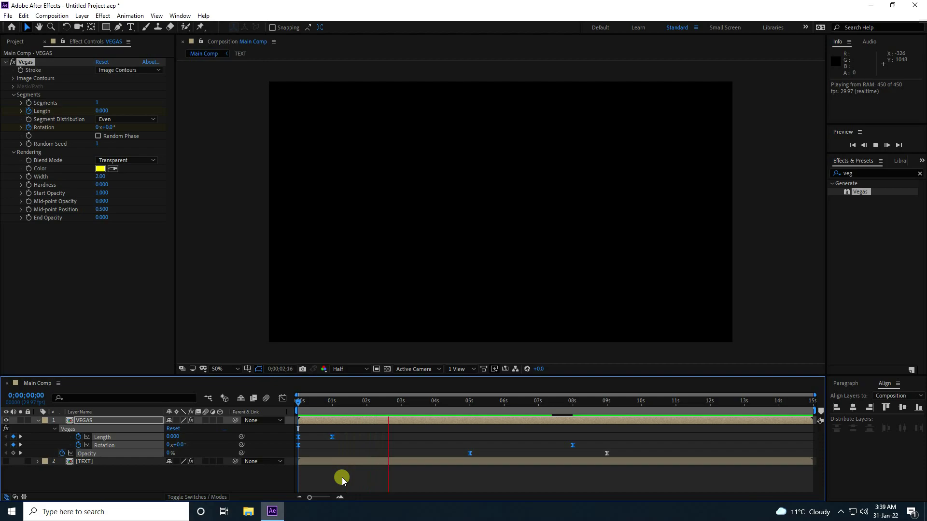
key("space")
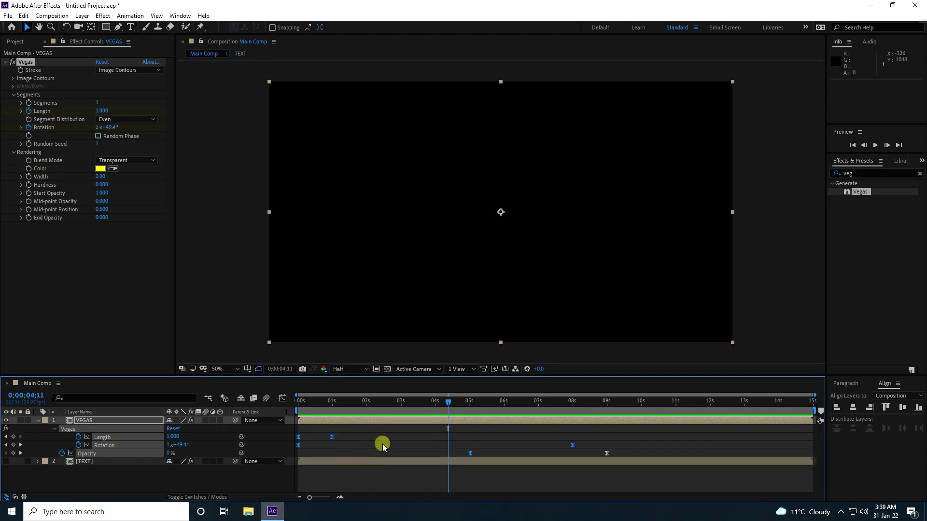
left_click_drag(451, 405, 260, 422)
key("space")
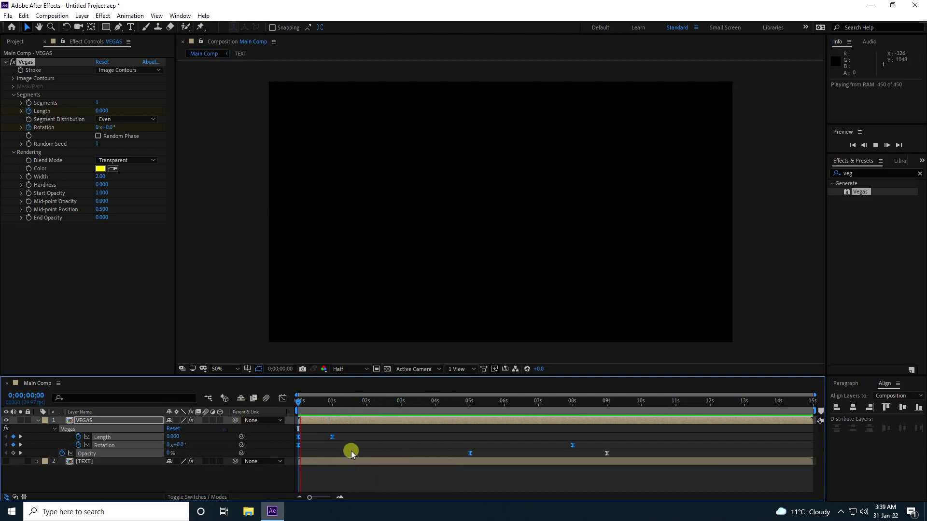
key("space")
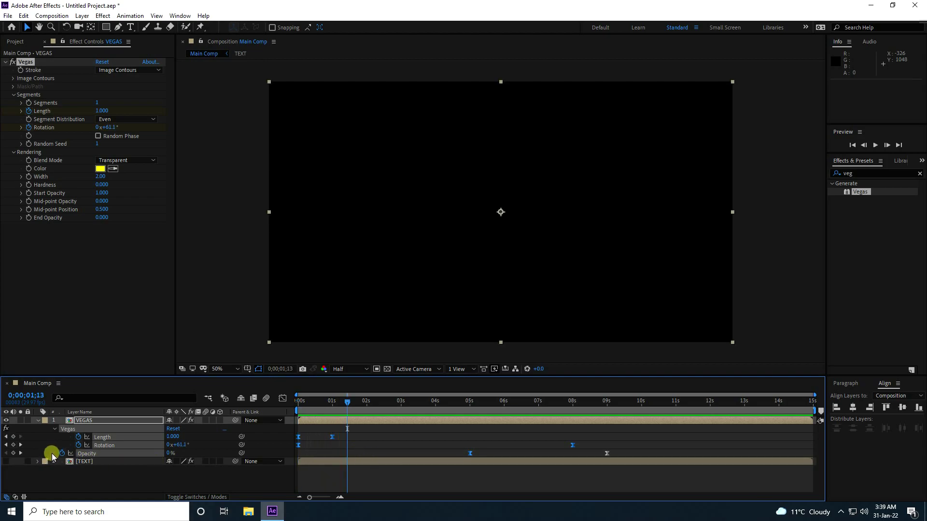
Step: Set VEGAS opacity to 100% at 5 s and 0% at 9 s, then preview
left_click(90, 464)
left_click(21, 453)
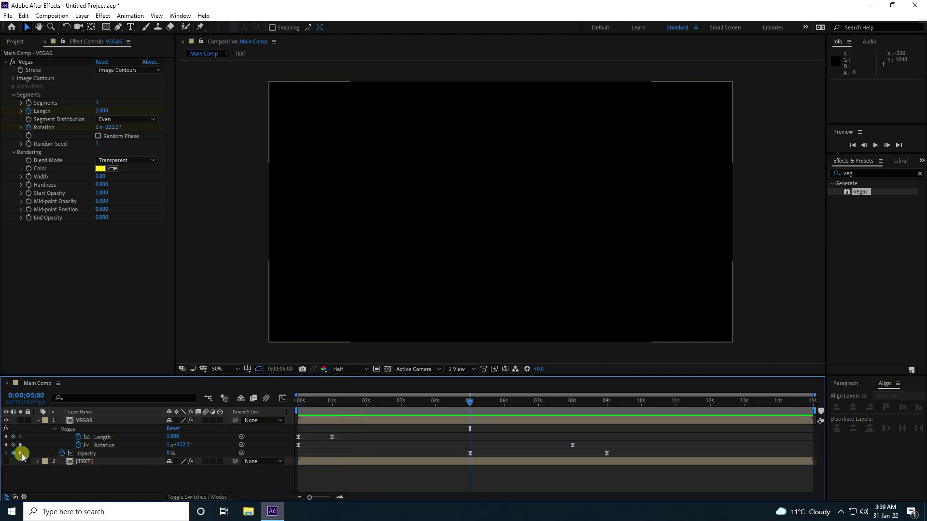
left_click_drag(169, 454, 279, 456)
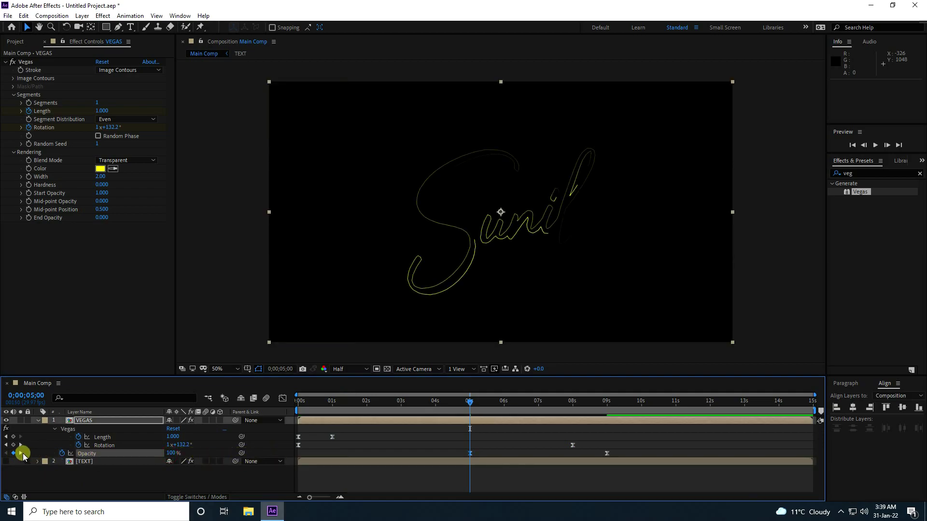
left_click(20, 453)
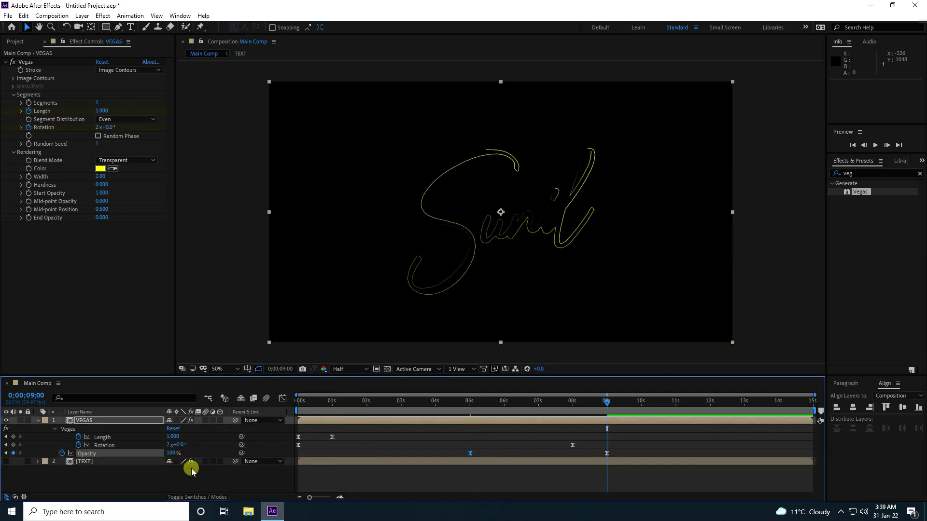
left_click_drag(172, 454, 93, 454)
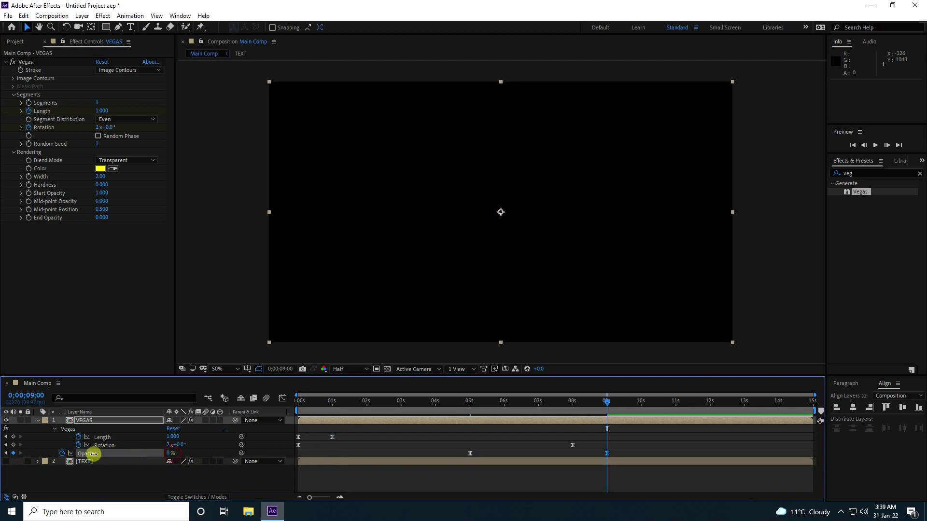
left_click(300, 401)
key("space")
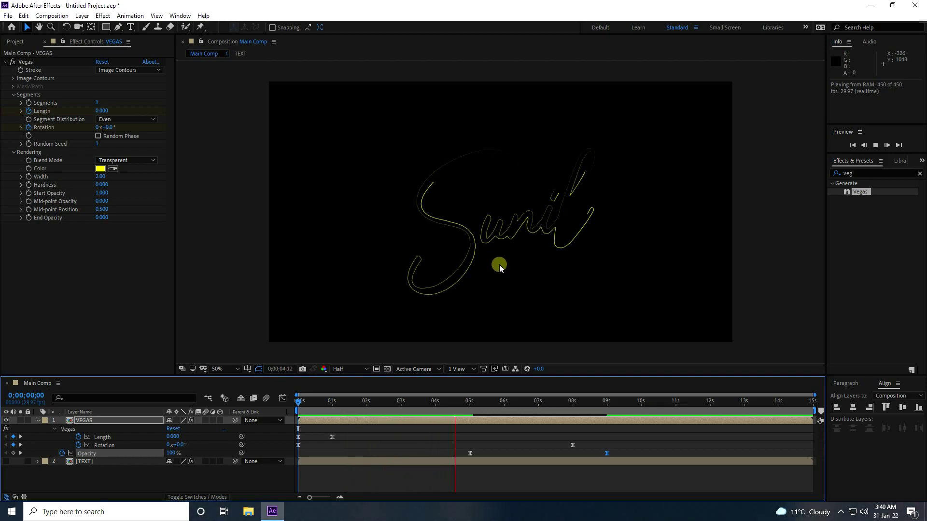
left_click(505, 404)
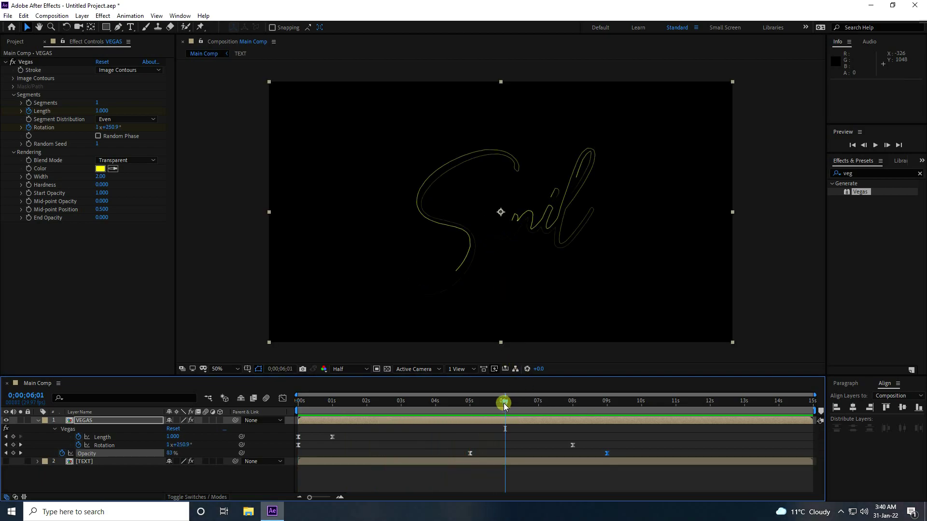
key("Home")
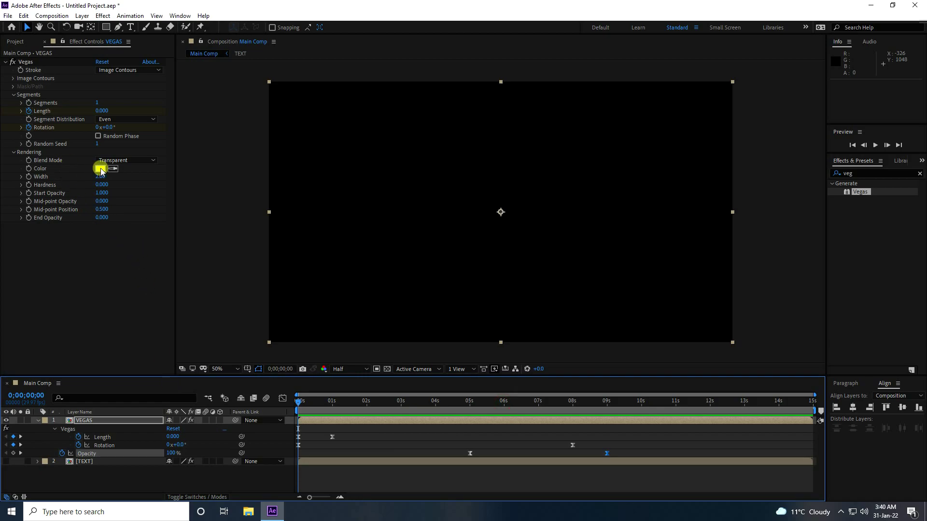
Step: Make the Vegas stroke white: width 1.5, hardness 1, mid-point opacity -0.2, end opacity 0
left_click(101, 169)
left_click_drag(195, 335, 114, 263)
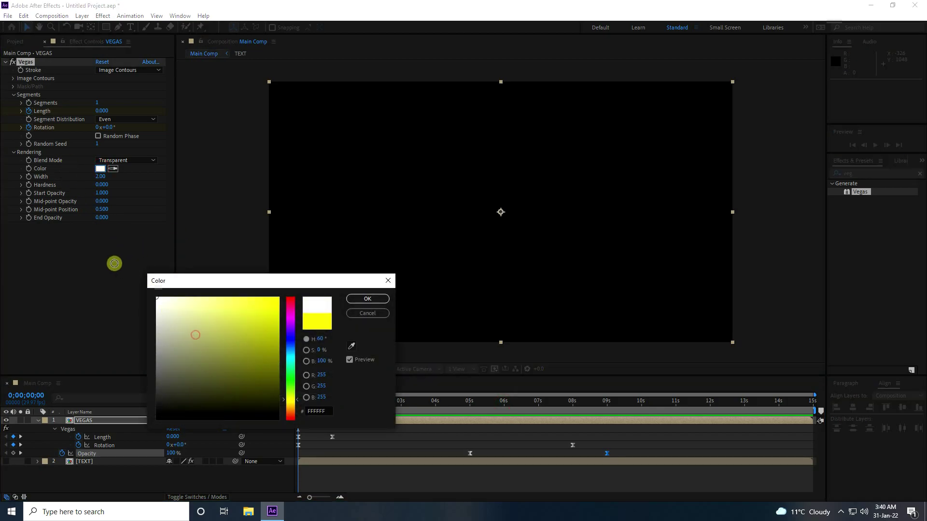
left_click(358, 298)
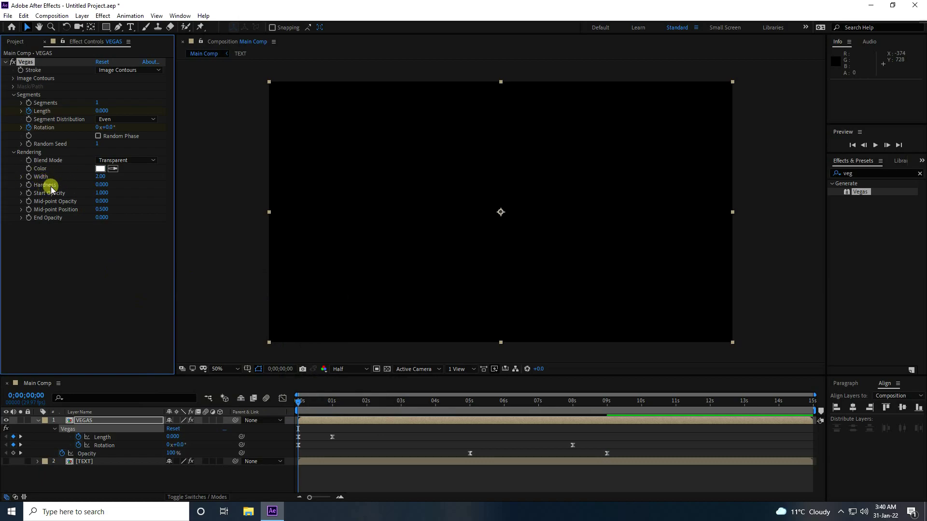
left_click(100, 177)
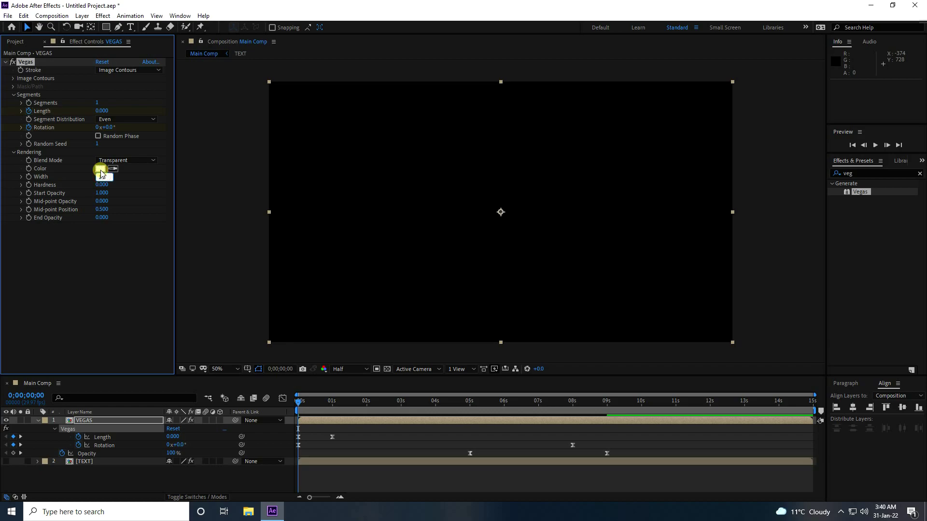
key("Tab")
key("Tab")
type("-0.2")
key("Tab")
type("0")
key("Tab")
type("0")
key("Return")
Step: Preview the stroke animation from the start with the viewer at Full resolution
key("space")
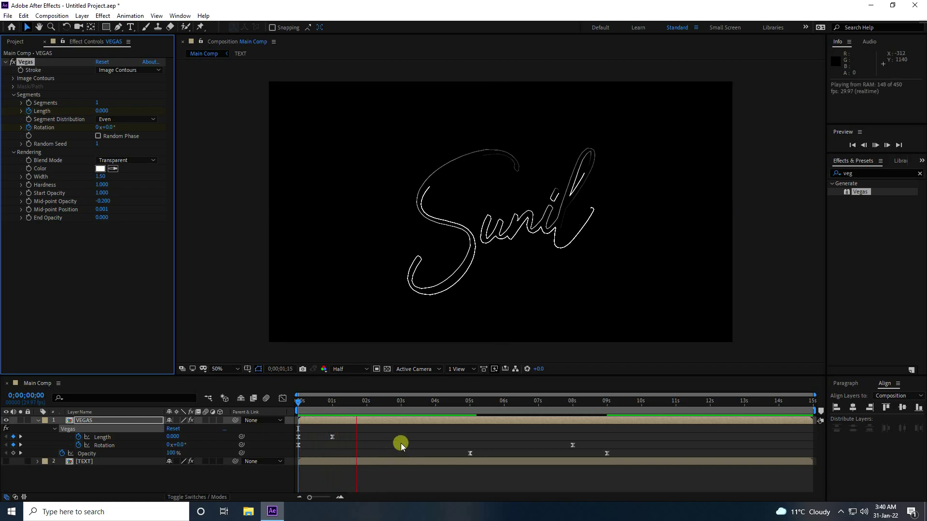
scroll(502, 215, "up", 2)
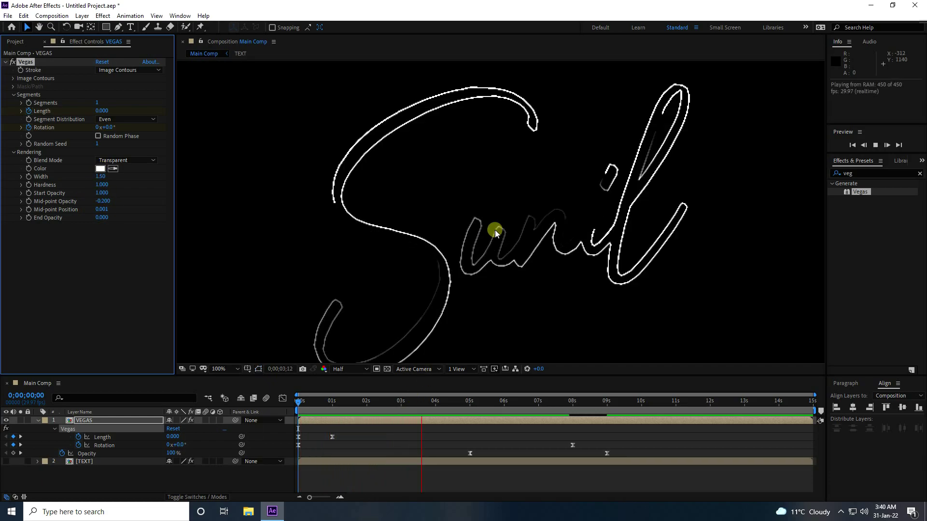
left_click(348, 370)
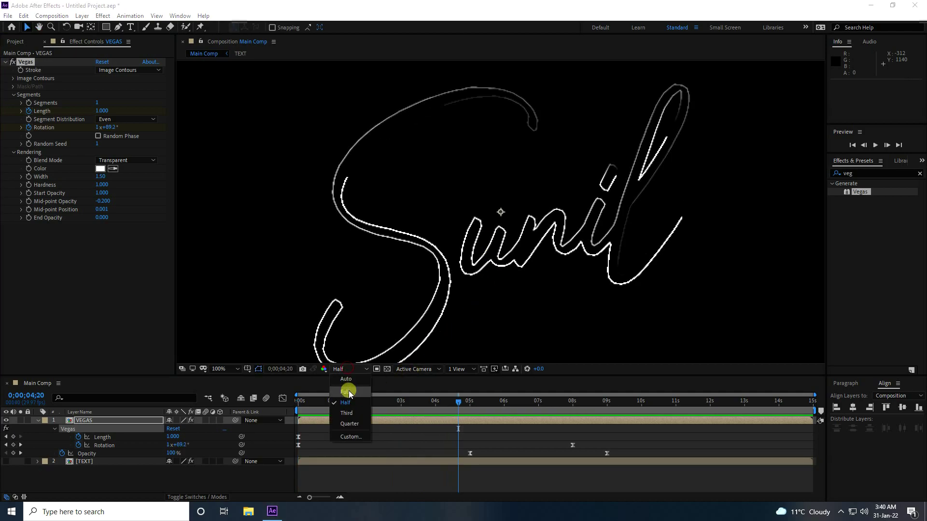
left_click(349, 393)
left_click(439, 405)
key("Home")
key("space")
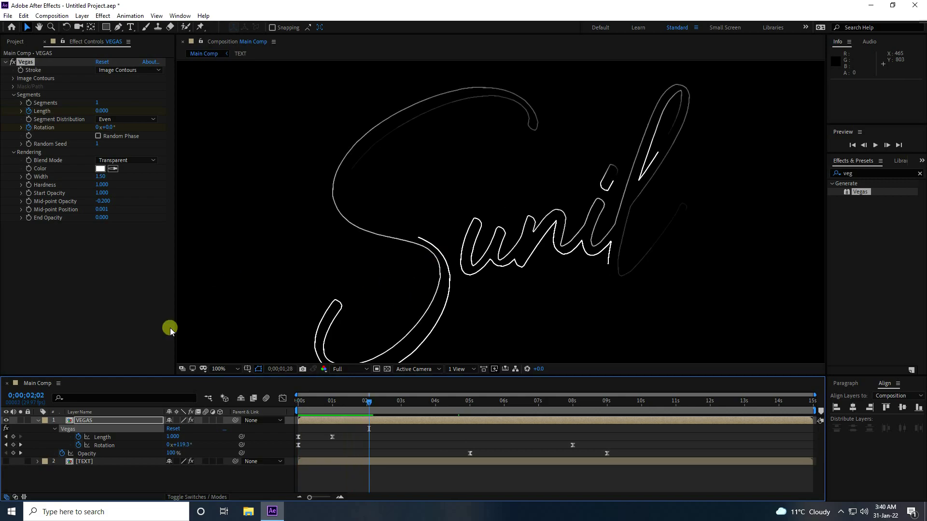
left_click(38, 420)
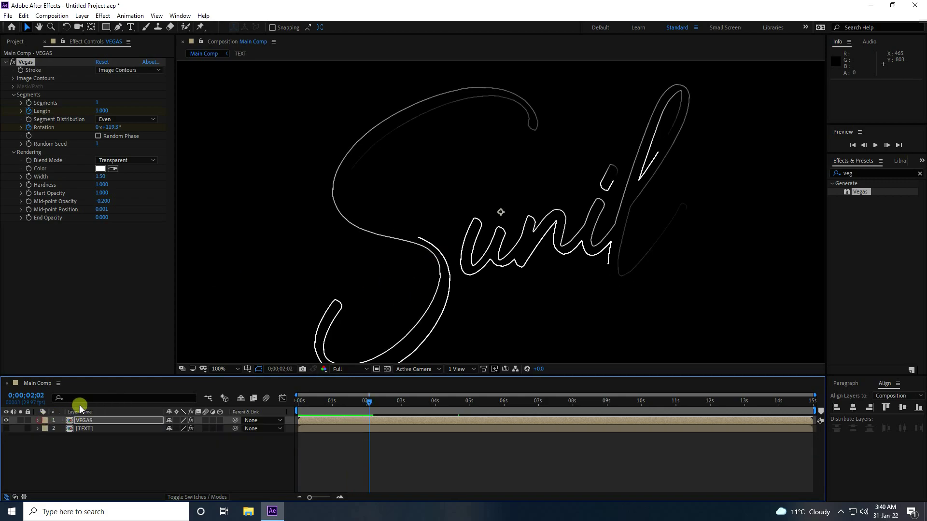
Step: Find Glow via the 'glo' effects search and apply it to the VEGAS layer
left_click(851, 170)
key("BackSpace")
key("BackSpace")
key("BackSpace")
type("glo")
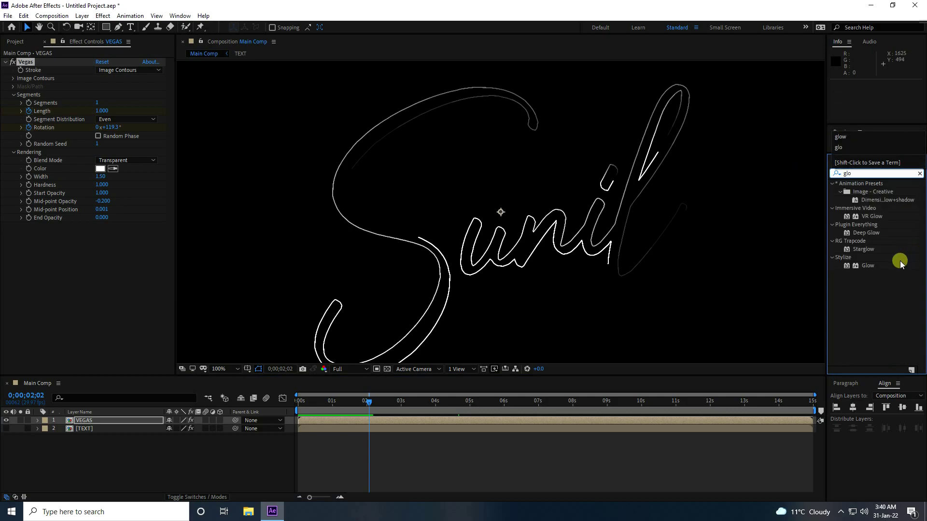
left_click_drag(869, 266, 121, 259)
left_click(6, 62)
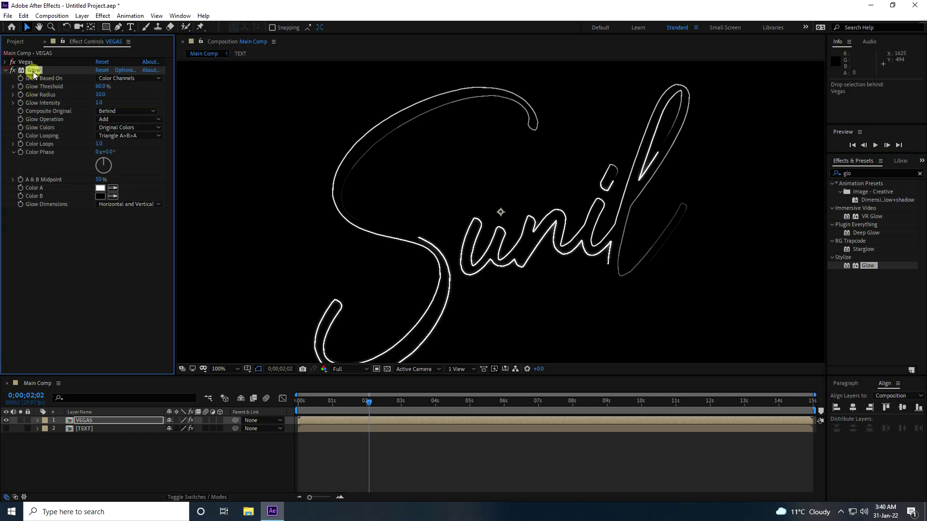
Step: Duplicate the Glow effect and give Glow 2 a radius of 50
key("ctrl+d")
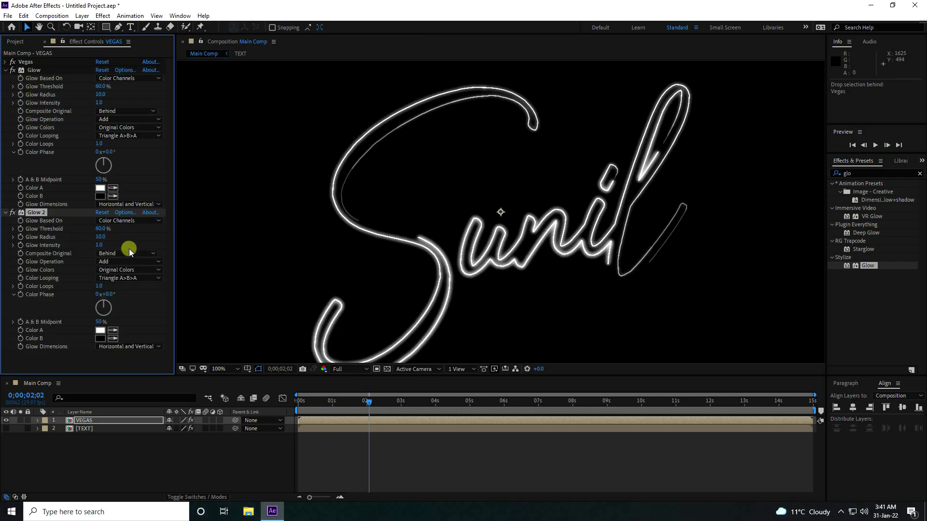
left_click(102, 237)
type("50")
key("Return")
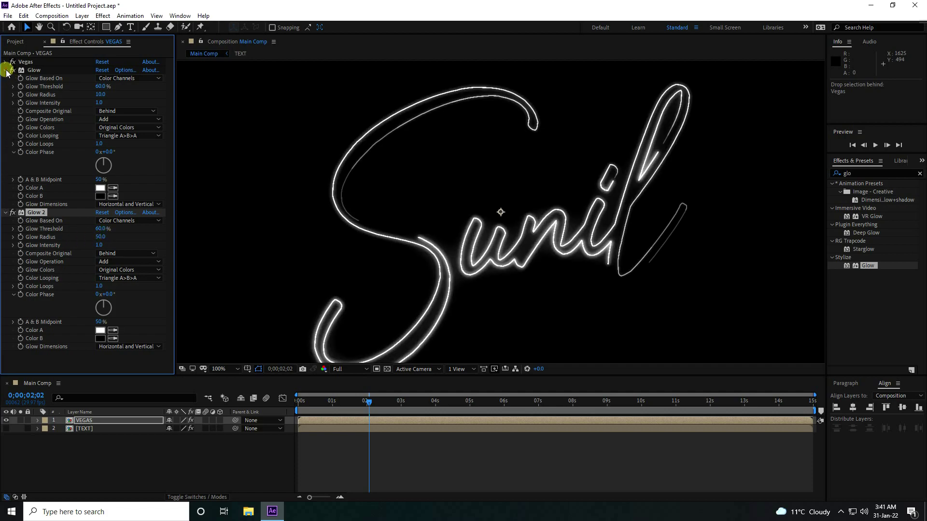
left_click(6, 70)
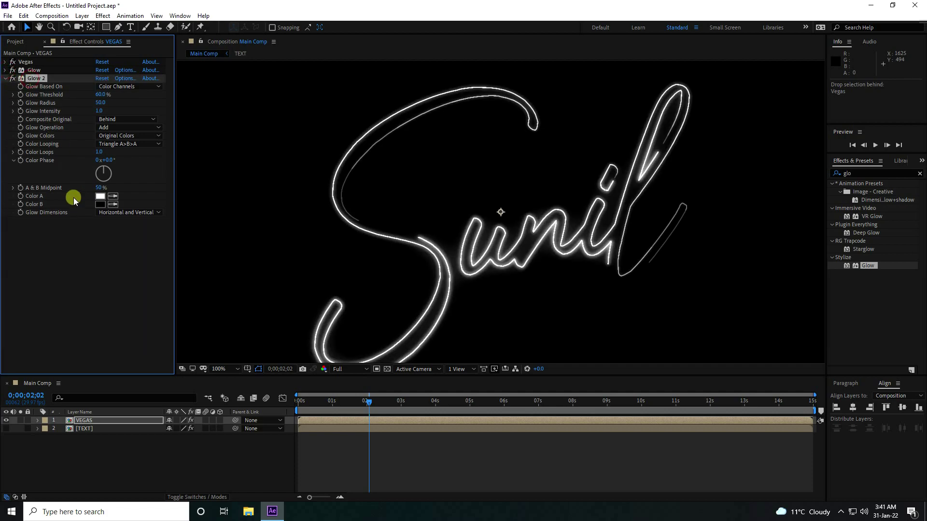
Step: Add a third Glow with radius 100 and intensity 1.5
key("ctrl+d")
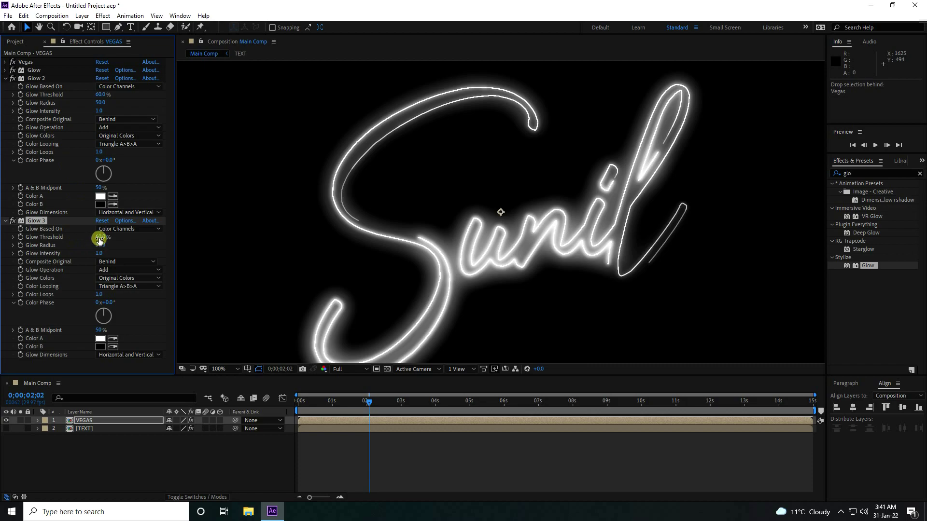
left_click(100, 237)
type("100")
key("Tab")
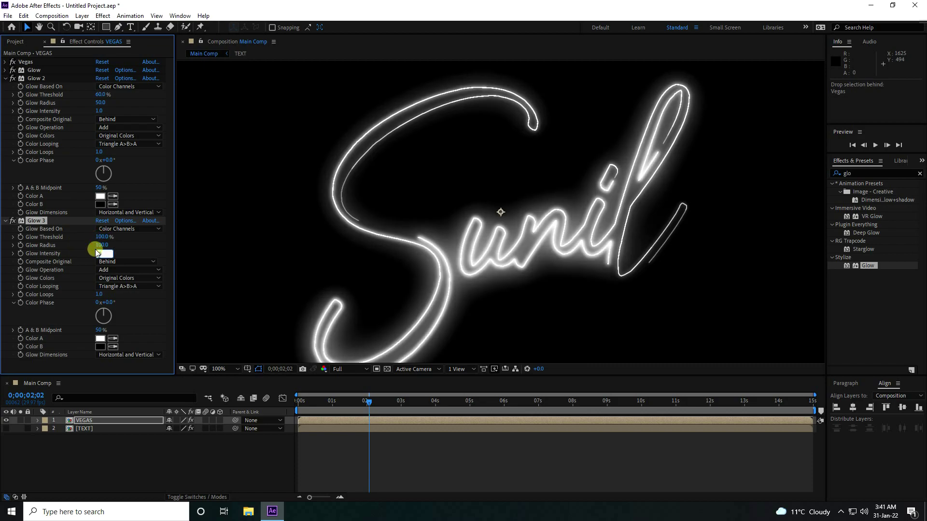
type("1.5")
key("Return")
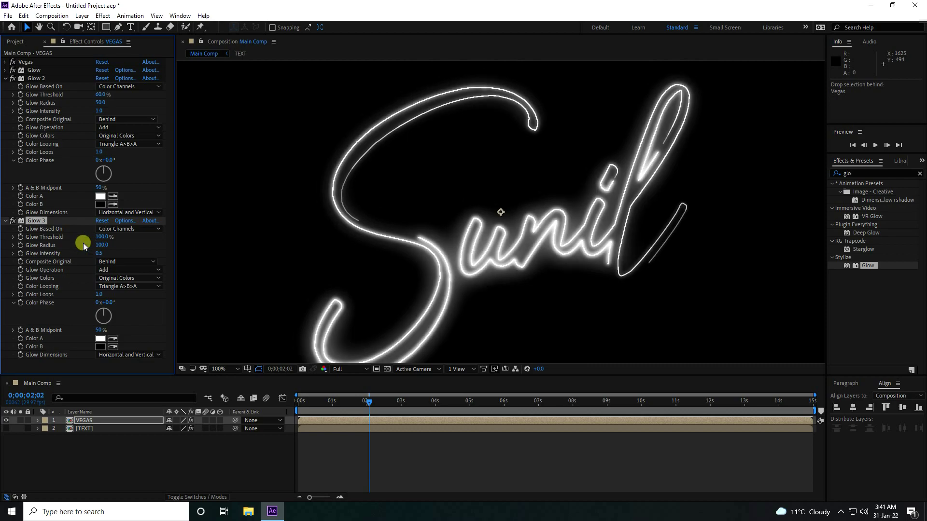
left_click(6, 221)
left_click(6, 79)
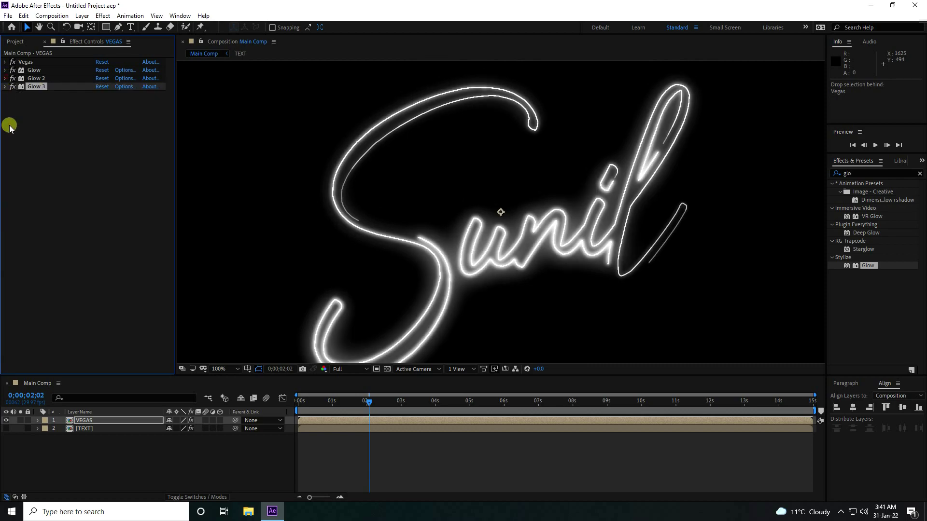
Step: Preview the glowing signature animation from the first frame
left_click_drag(369, 406, 222, 401)
key("space")
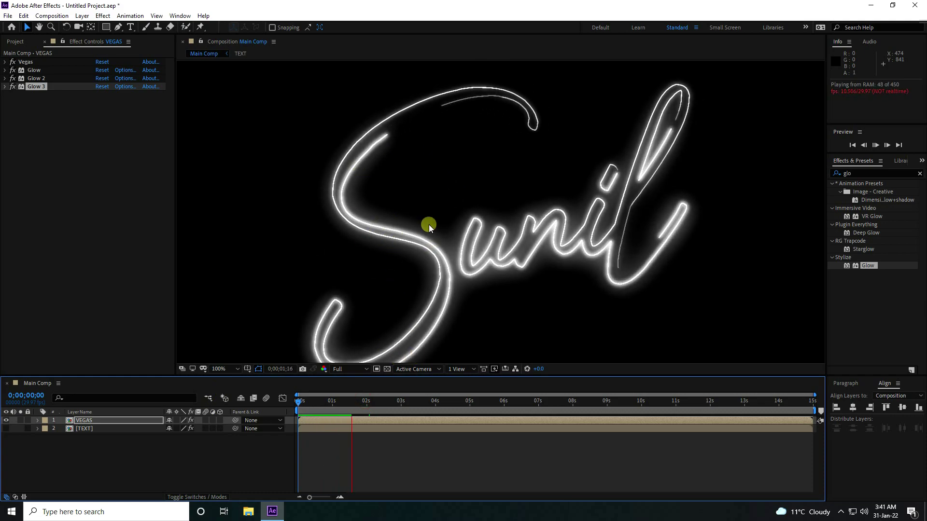
key("space")
left_click_drag(355, 403, 287, 410)
Step: Duplicate the VEGAS layer and set the copy's stroke colour to orange (H 25, S 100)
left_click(87, 420)
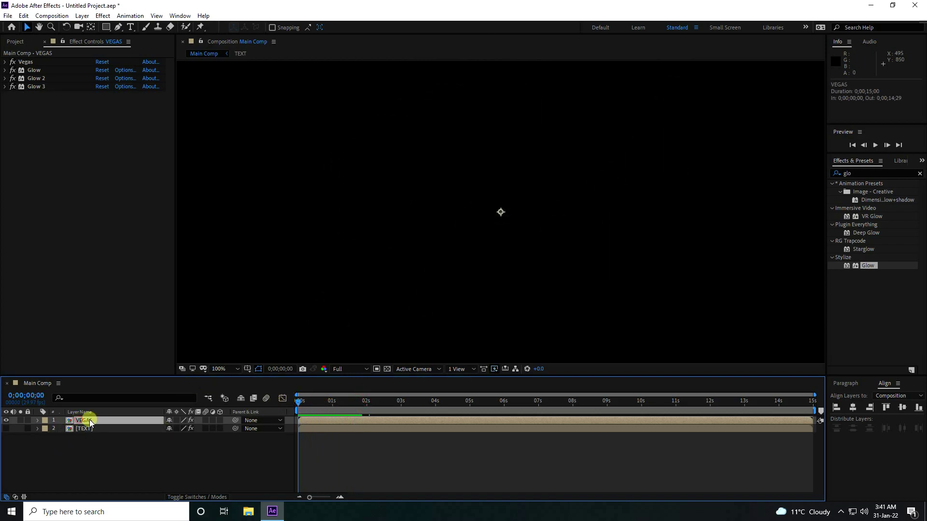
key("ctrl+d")
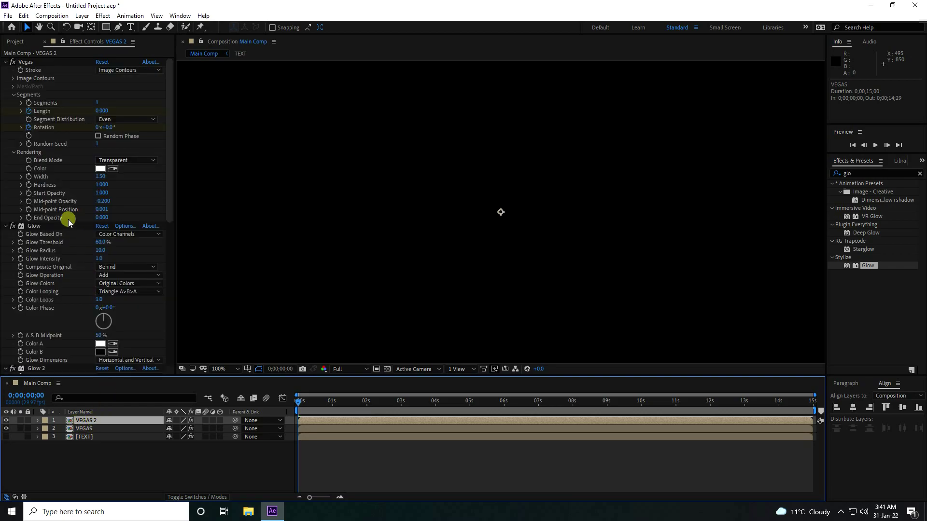
left_click(101, 169)
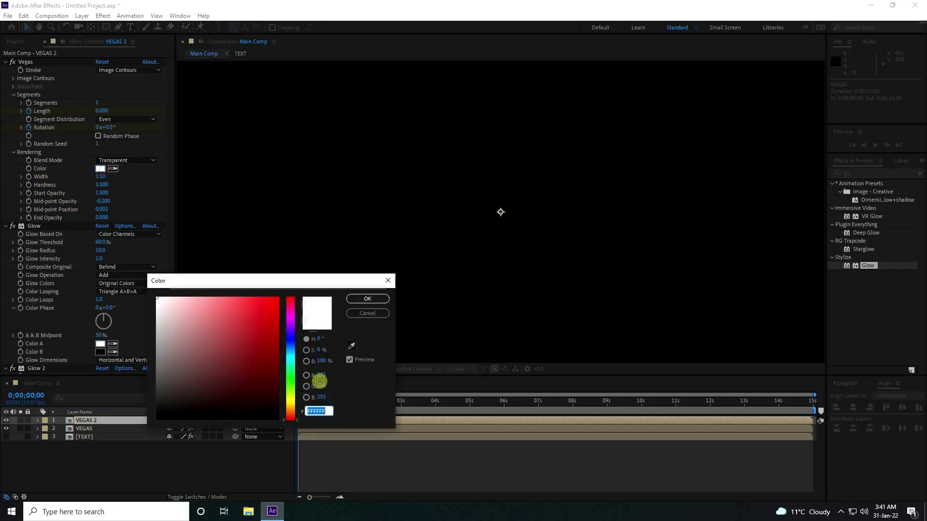
left_click(318, 339)
type("2")
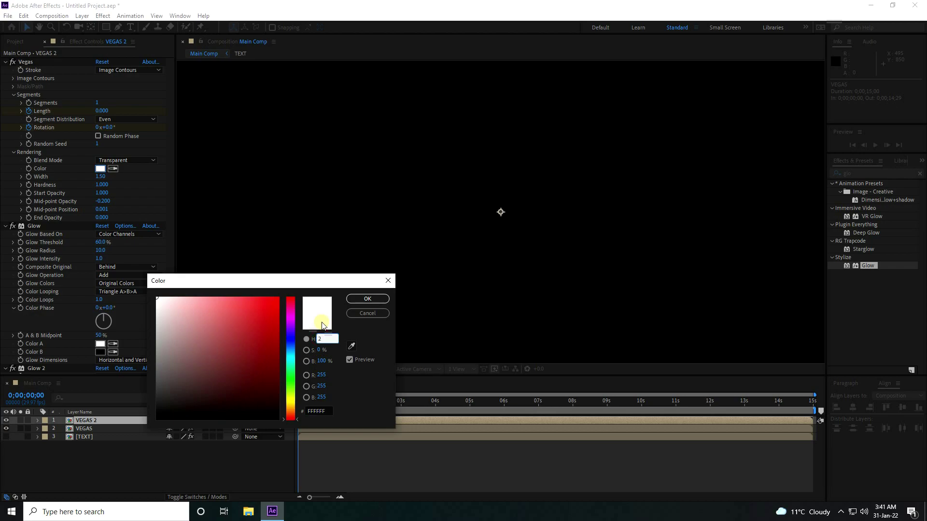
type("5")
key("Tab")
type("100")
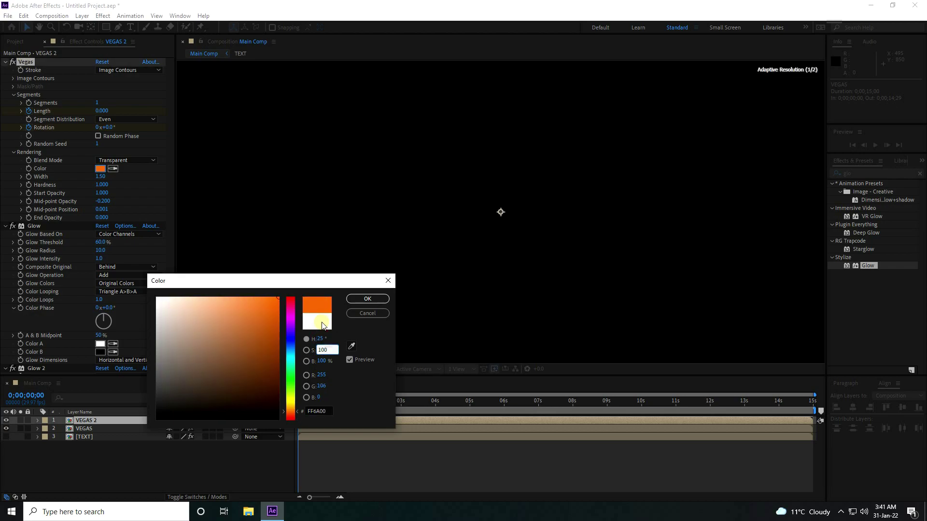
left_click(367, 299)
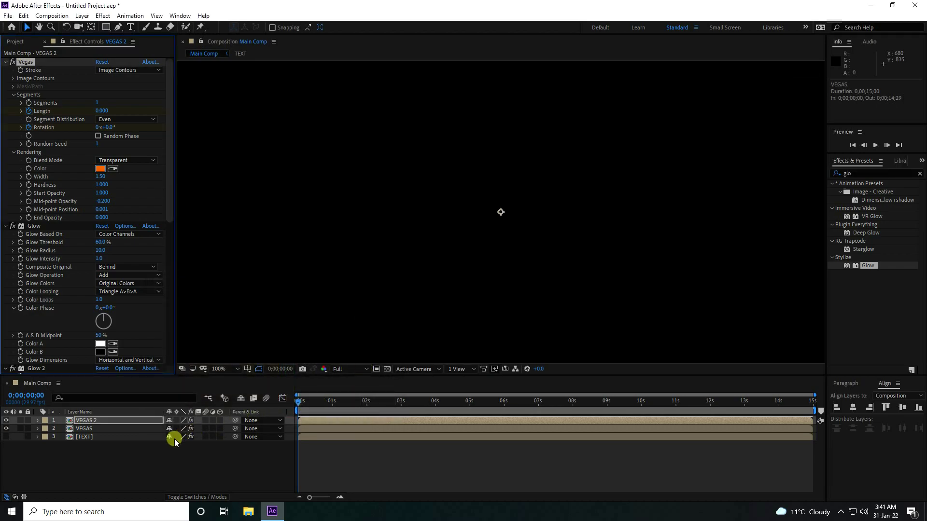
Step: Set both VEGAS 2 and VEGAS to Add blending and preview the neon result
left_click(175, 497)
left_click(178, 421)
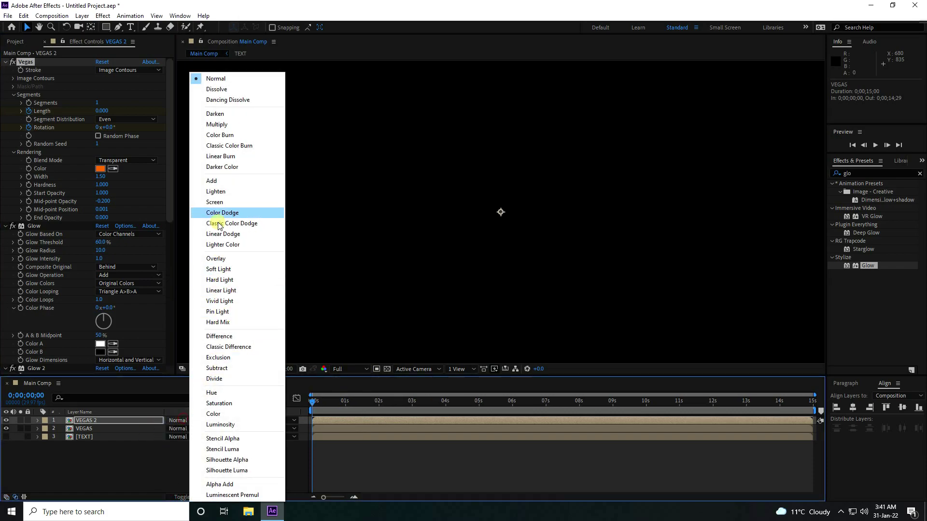
left_click(212, 181)
left_click(186, 429)
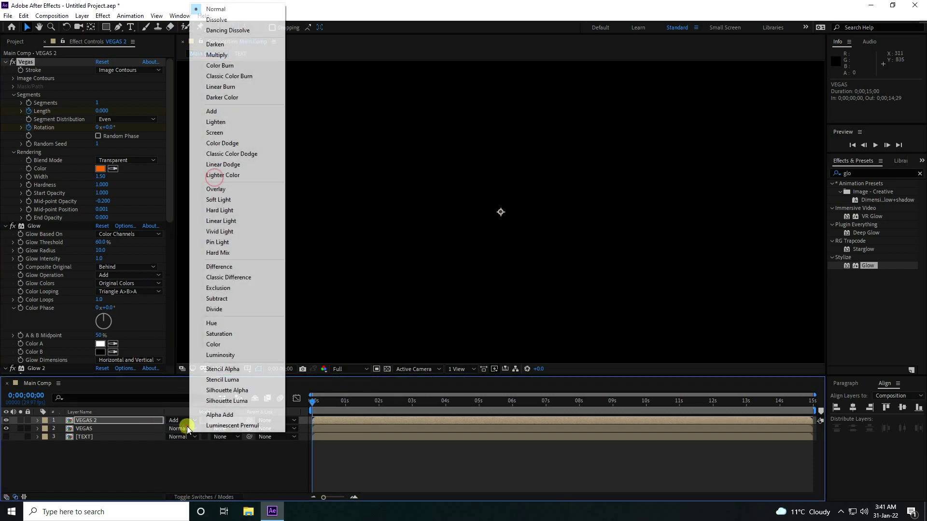
left_click(211, 111)
key("space")
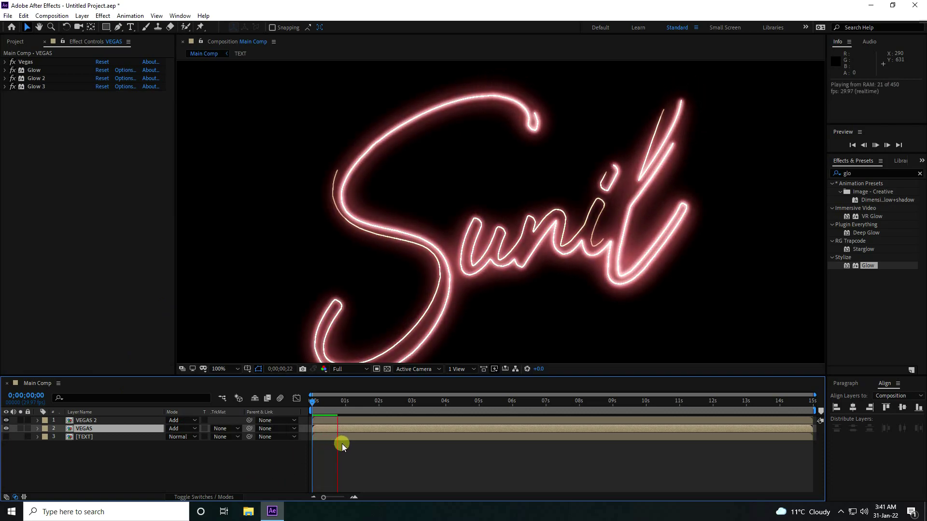
key("space")
left_click(103, 455)
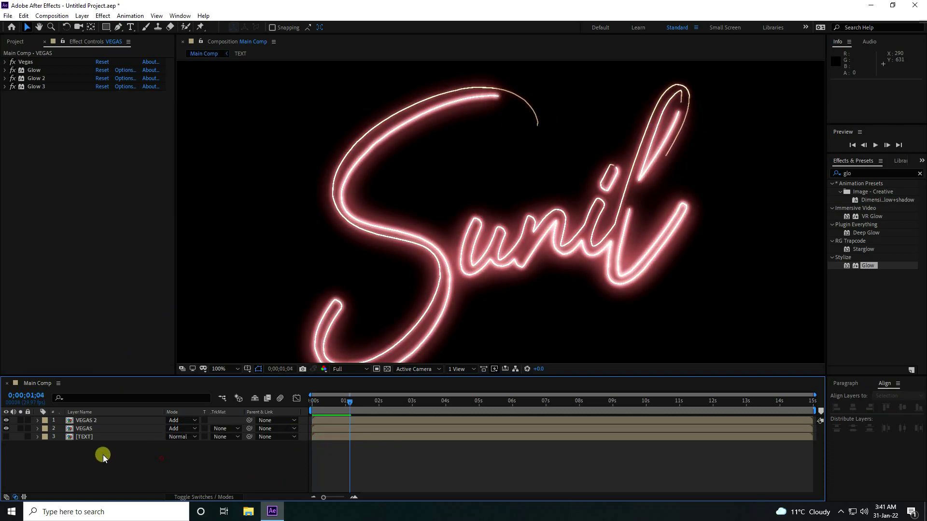
left_click(96, 420)
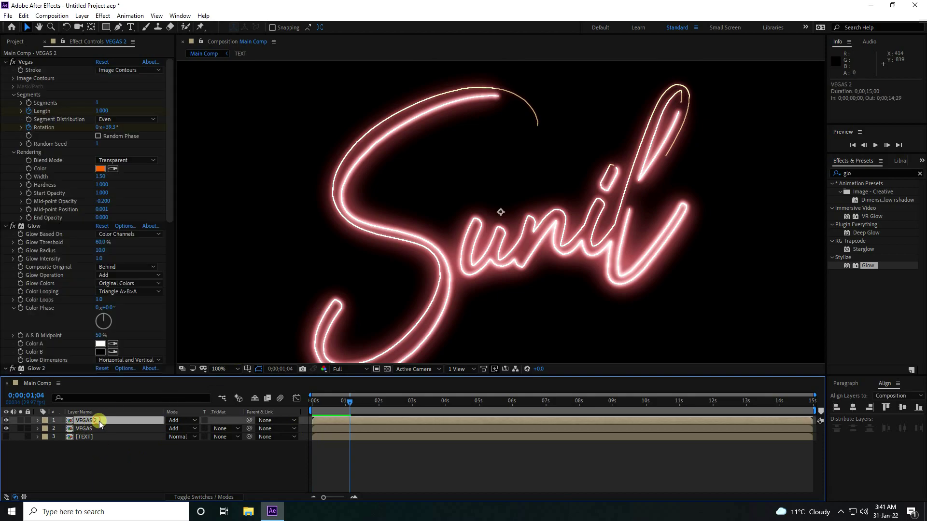
key("ctrl+d")
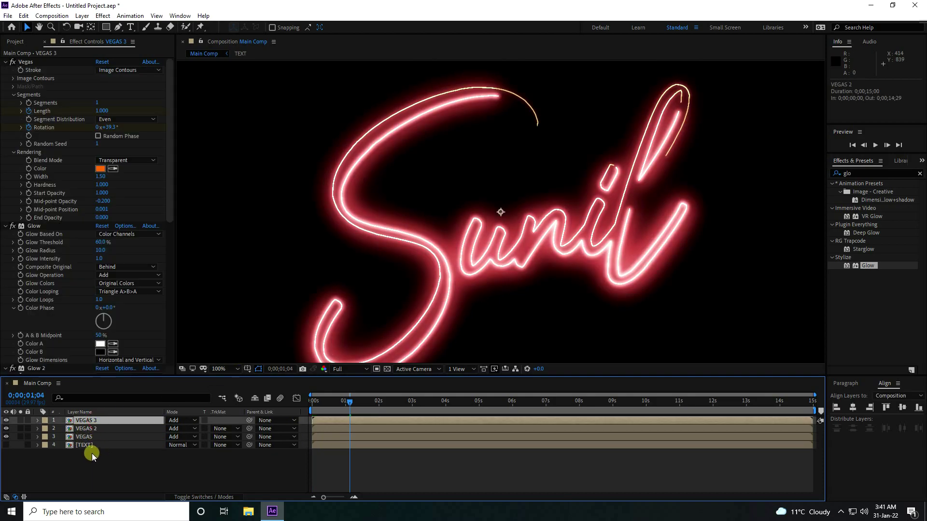
left_click(100, 168)
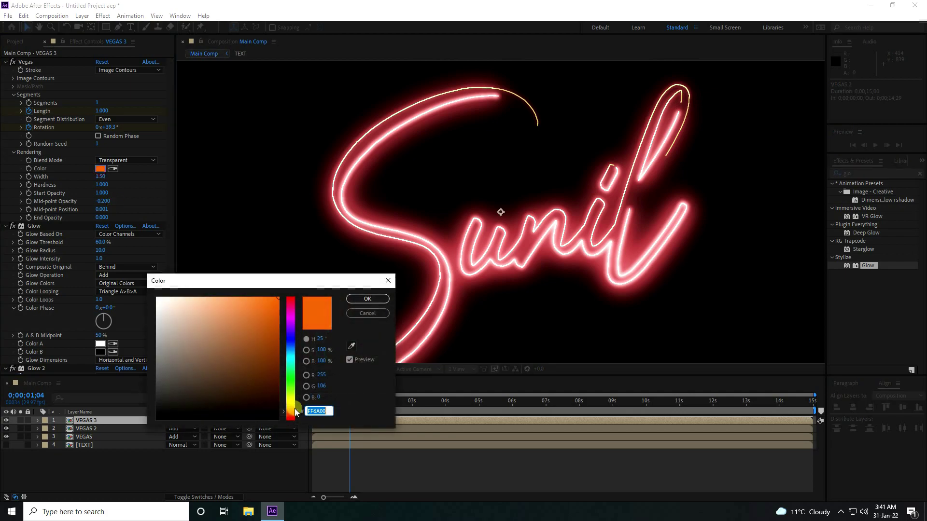
left_click(318, 340)
type("10")
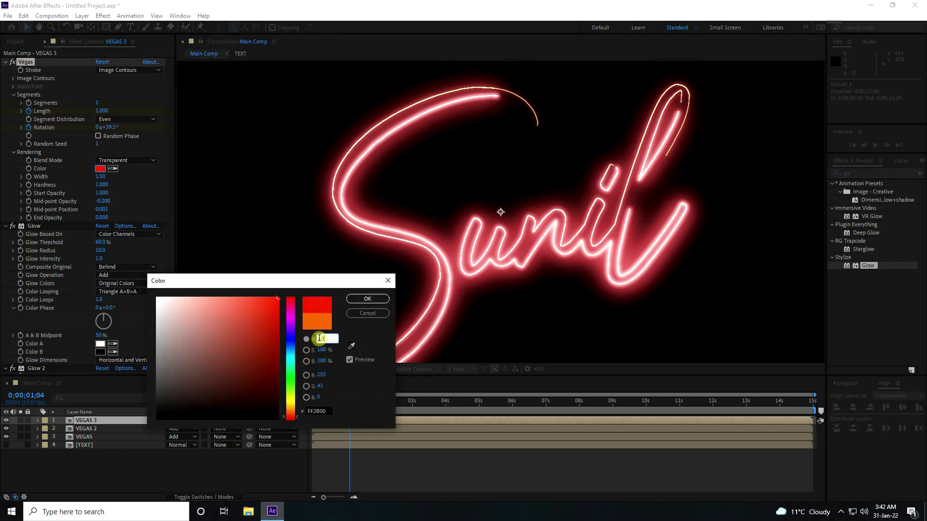
left_click(368, 299)
left_click_drag(352, 401, 312, 402)
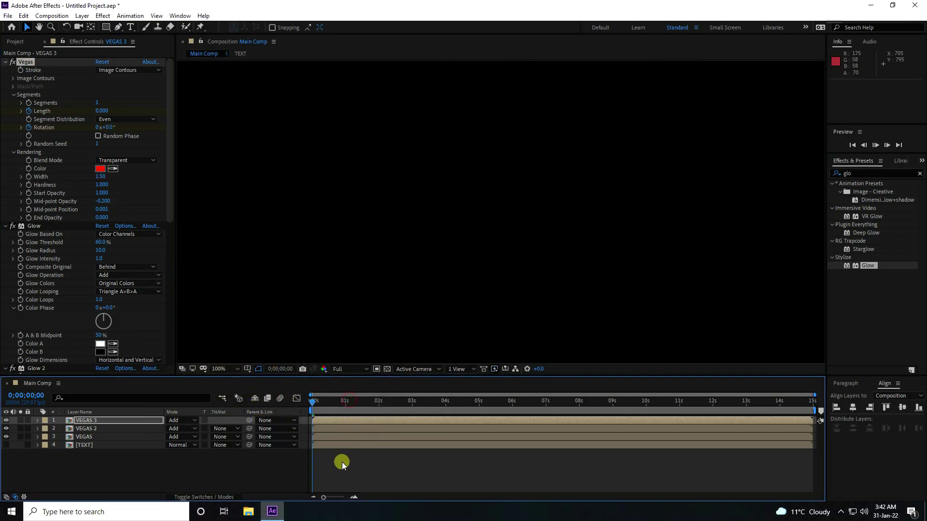
key("space")
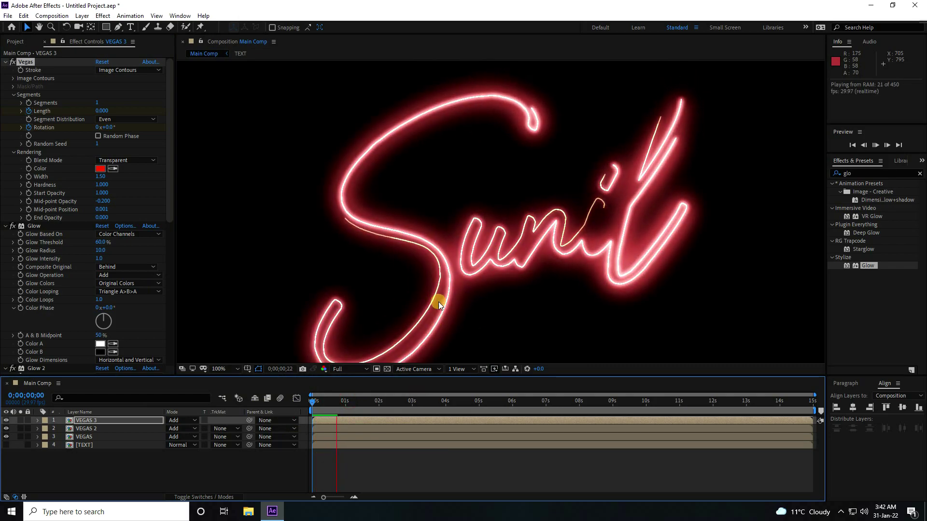
left_click(221, 369)
left_click(238, 212)
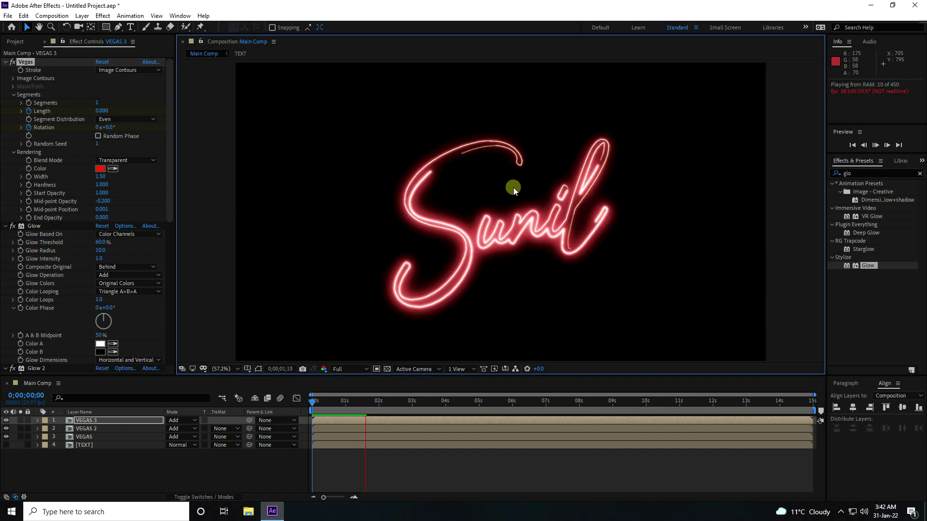
left_click_drag(379, 401, 427, 401)
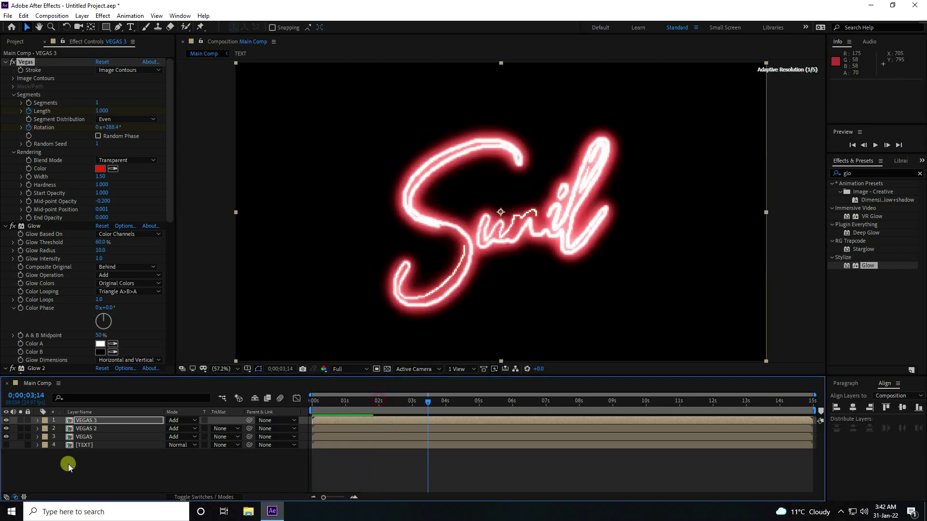
left_click(82, 445)
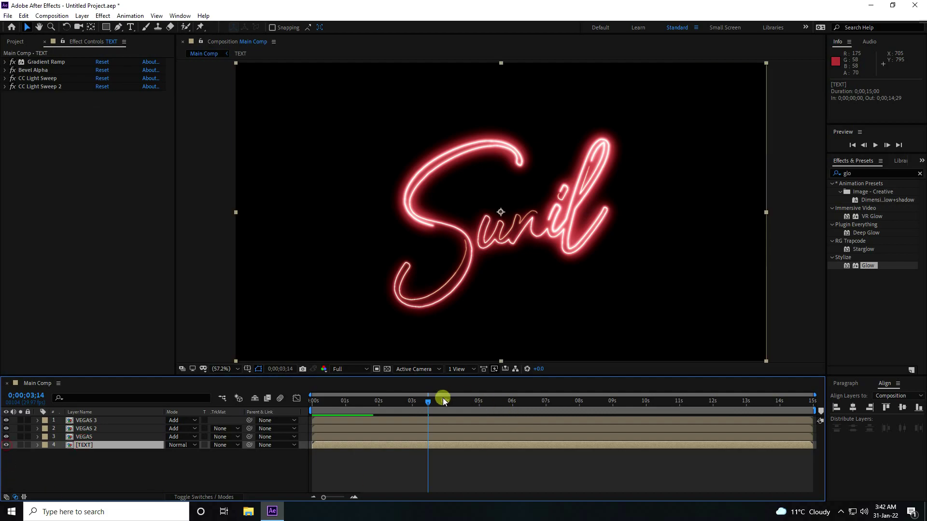
left_click_drag(430, 402, 488, 403)
Step: Play back the neon Sunil animation, restarting from around 4 seconds
left_click(874, 150)
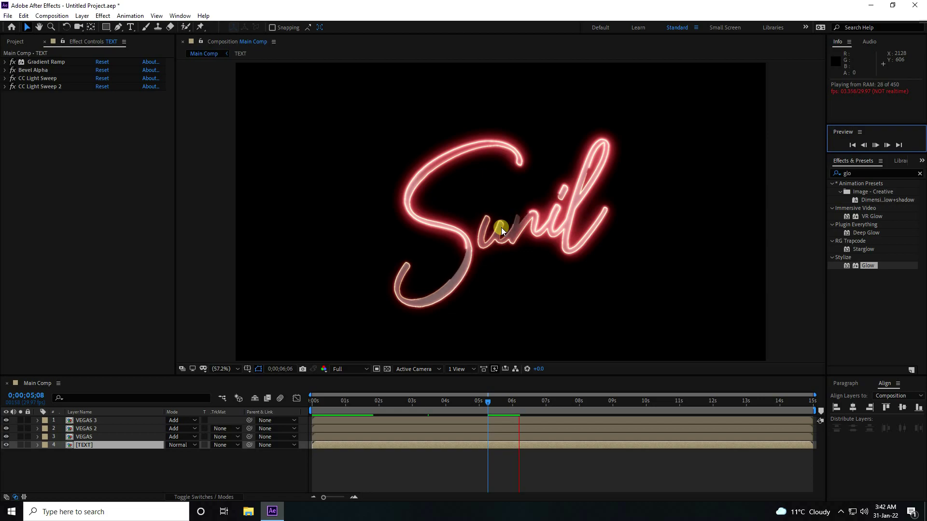
left_click(482, 427)
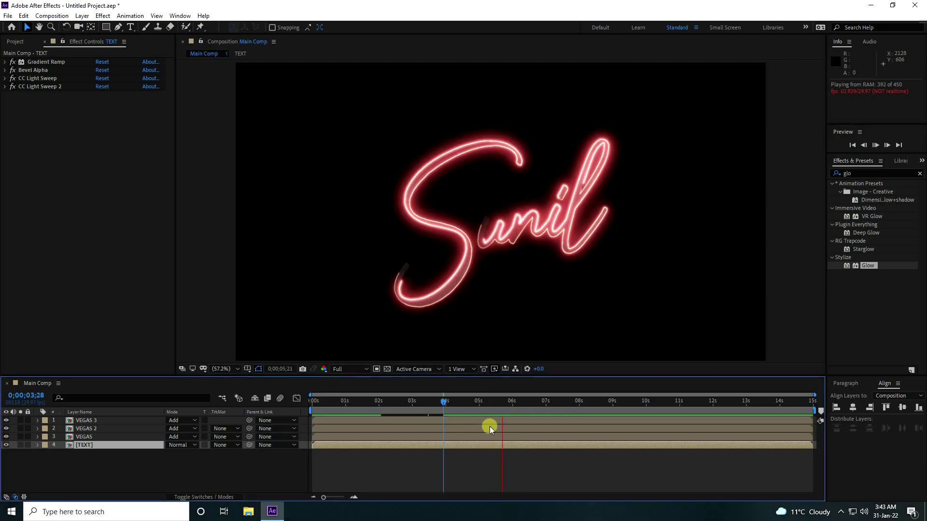
left_click_drag(512, 401, 442, 400)
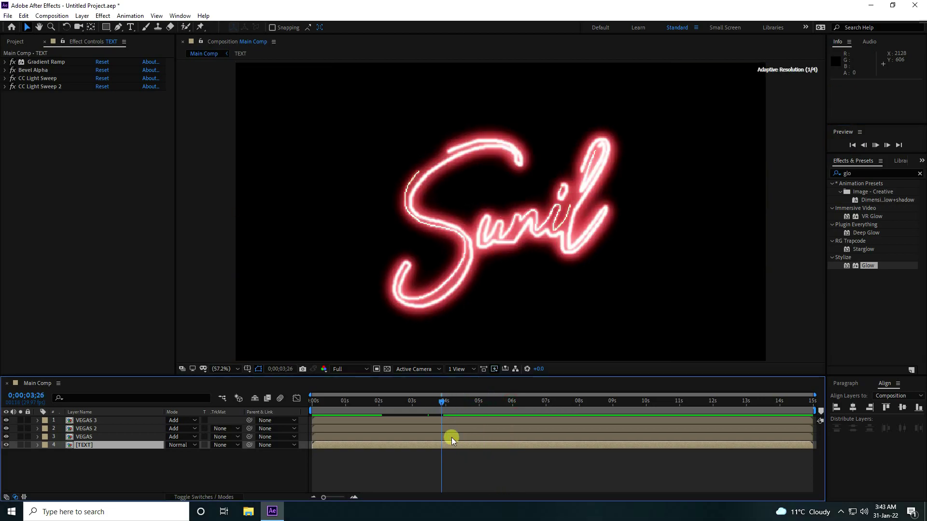
key("space")
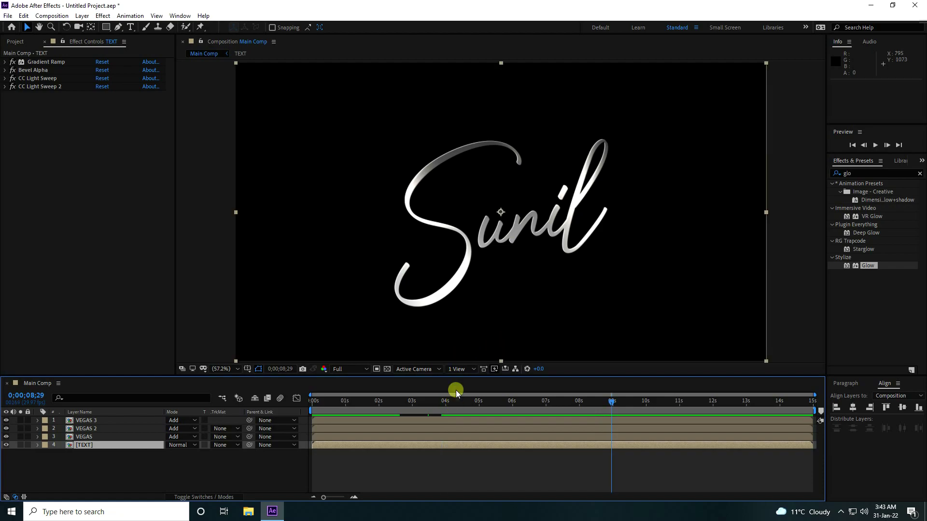
key("/")
Step: Replay at 100% view, stop near 9;09 and select all four layers
left_click(445, 403)
key("space")
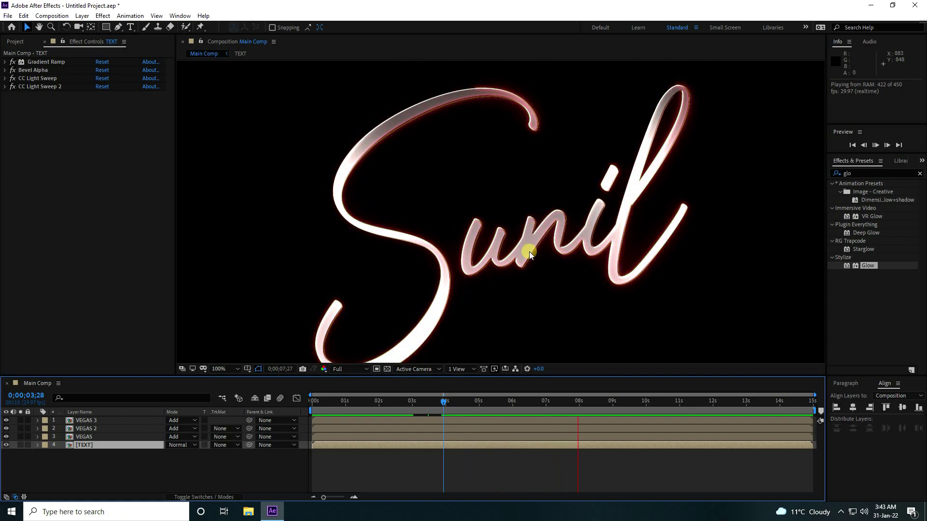
key("space")
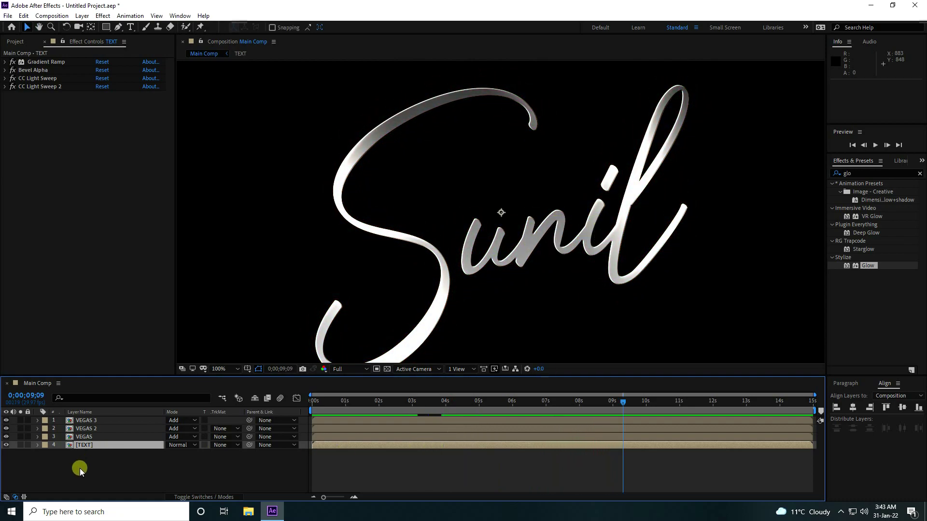
left_click_drag(79, 469, 104, 418)
Step: Pre-compose the four layers into a composition named TEXT ANIMATION and show the Project panel
right_click(99, 444)
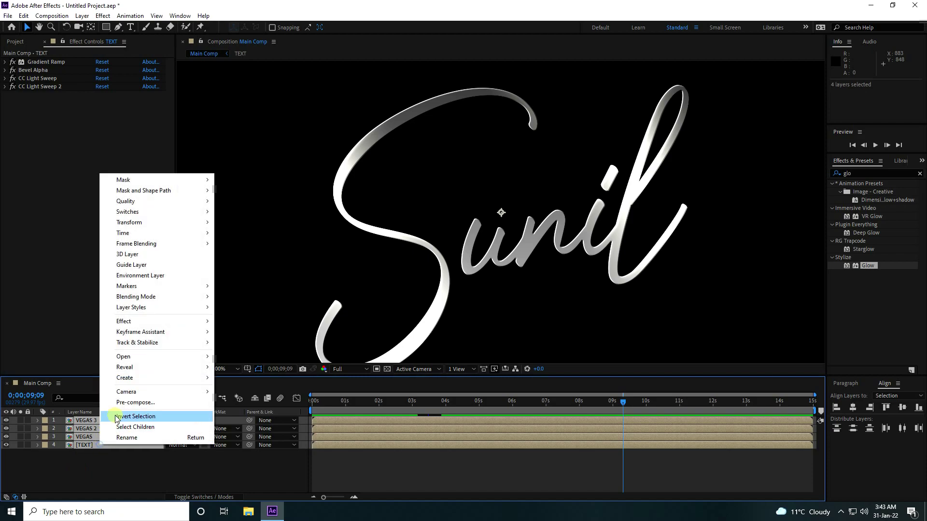
left_click(133, 402)
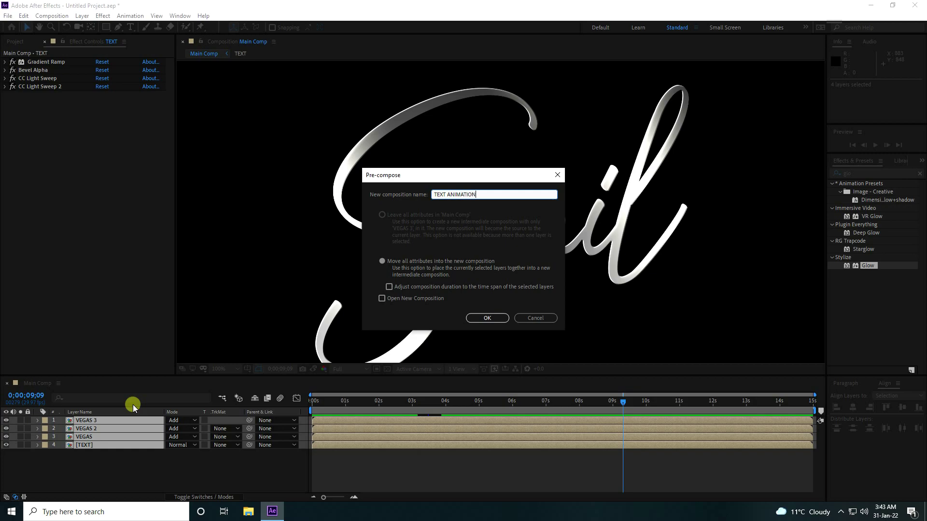
left_click(485, 318)
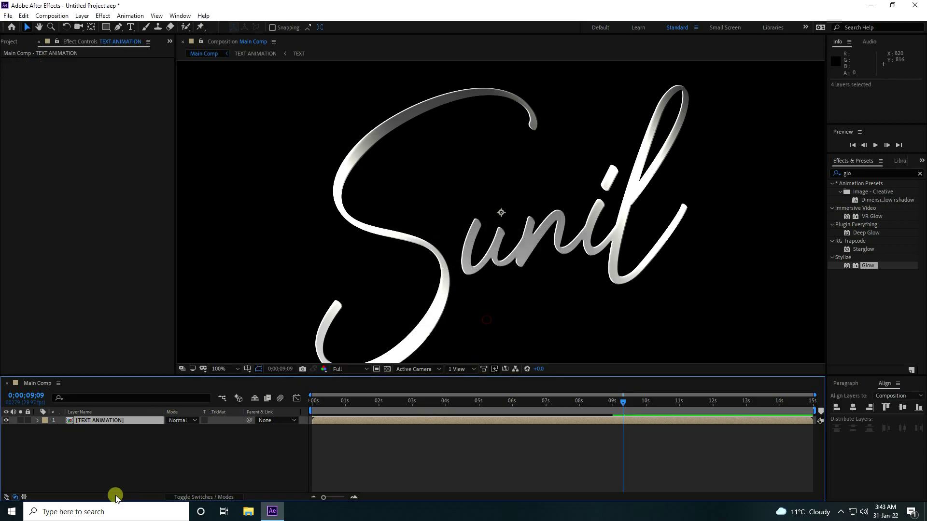
left_click(99, 453)
scroll(460, 209, "down", 2)
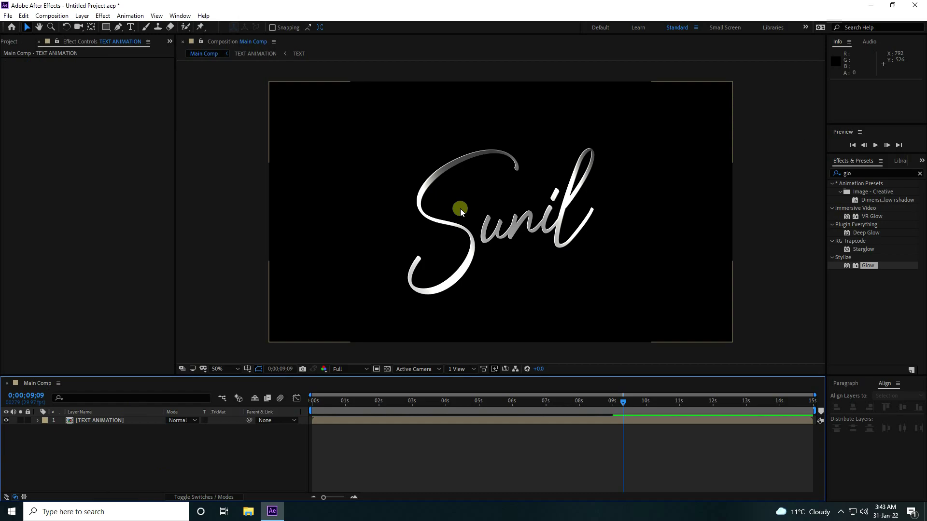
scroll(459, 209, "up", 2)
left_click(11, 43)
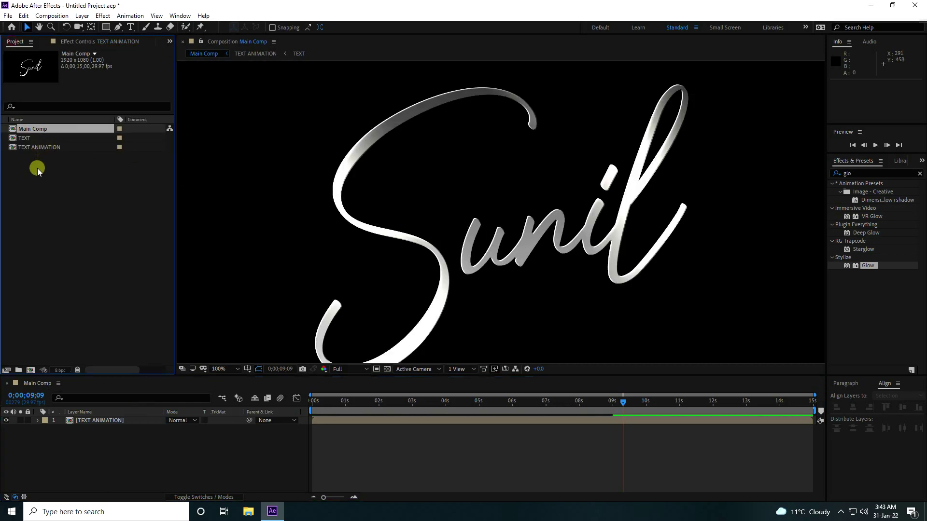
Step: Import pexels-scott-webb-2117937.jpg into the project
right_click(40, 191)
mouse_move(68, 238)
left_click(198, 238)
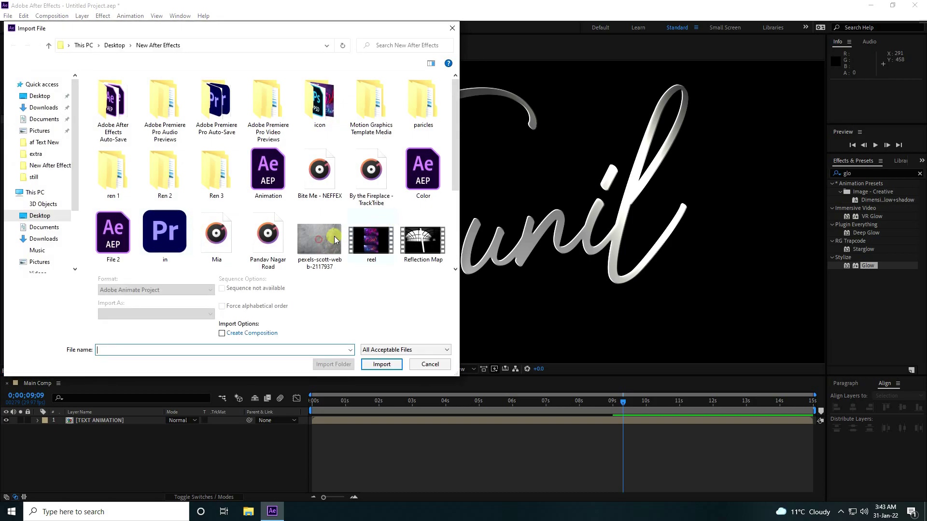
left_click(336, 240)
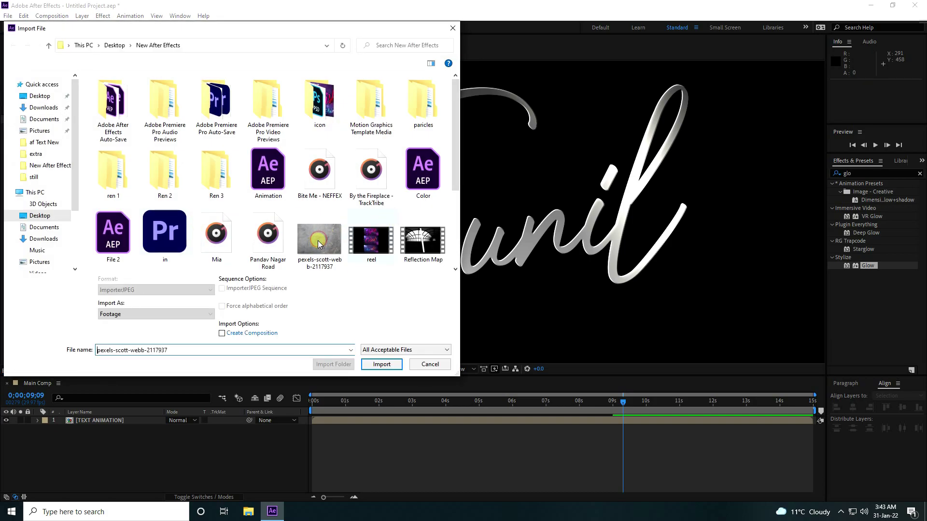
left_click(393, 367)
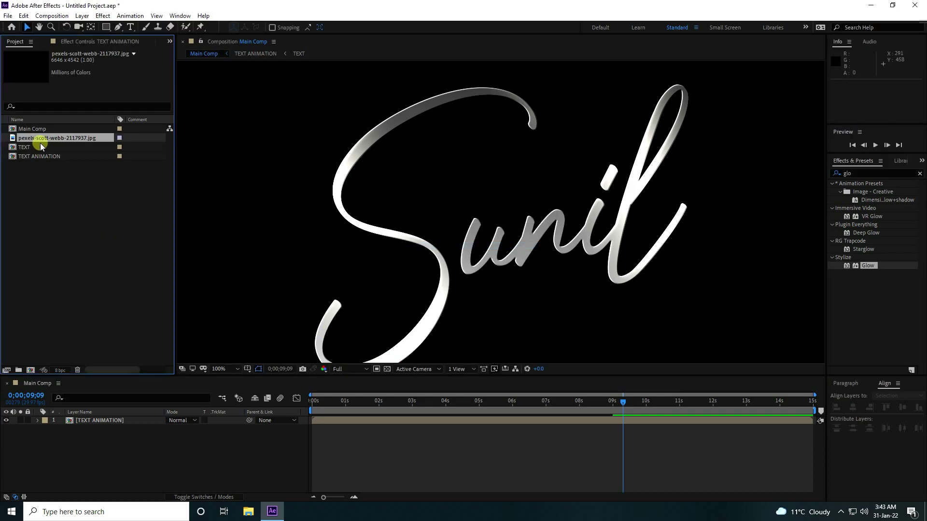
Step: Place the stone photo in Main Comp beneath the text animation
left_click_drag(40, 140, 111, 464)
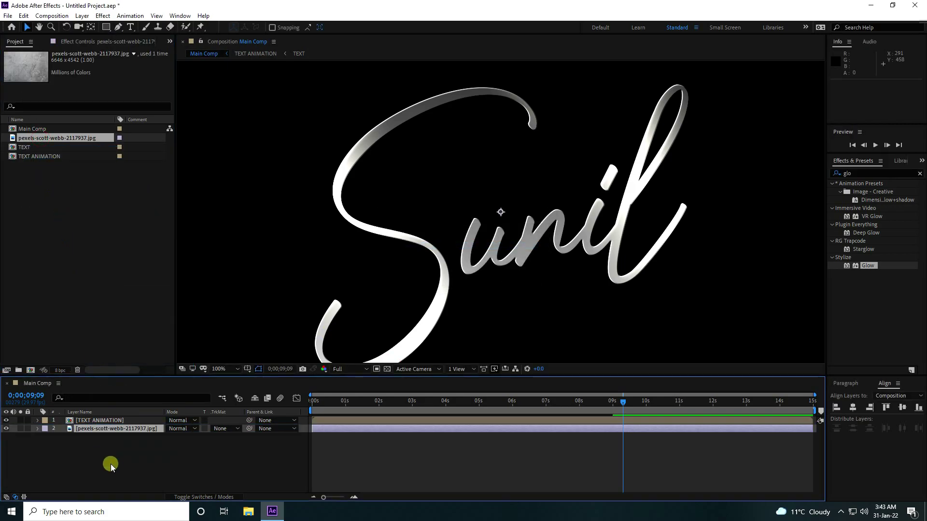
key("comma")
key("comma")
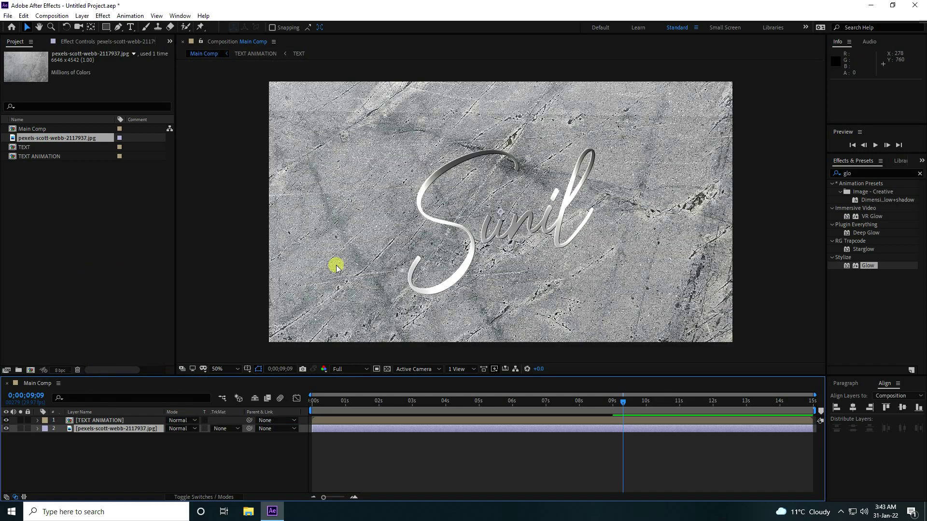
left_click(141, 430)
key("comma")
key("comma")
key("comma")
key("comma")
key("comma")
key("comma")
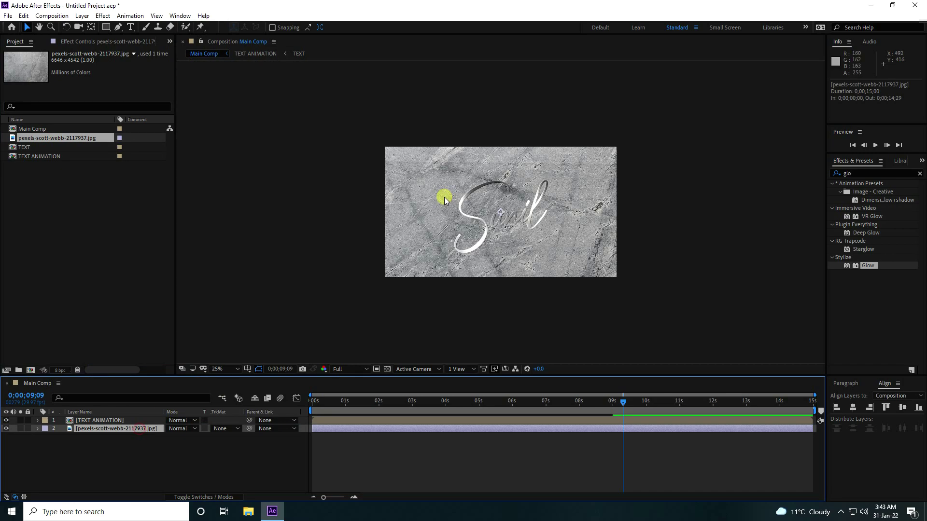
key("period")
key("period")
key("period")
key("period")
key("period")
key("period")
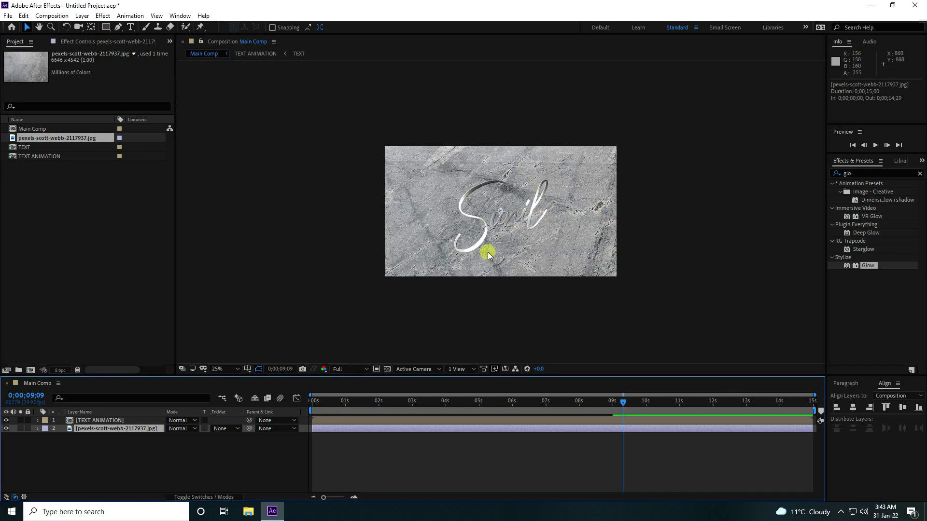
Step: Scale the photo layer to 50%
key("s")
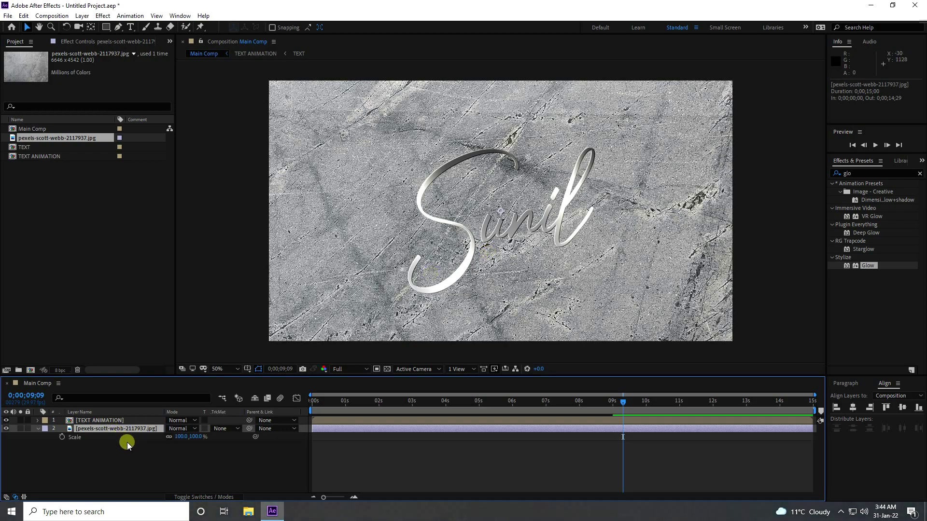
left_click(186, 436)
type("50")
key("Return")
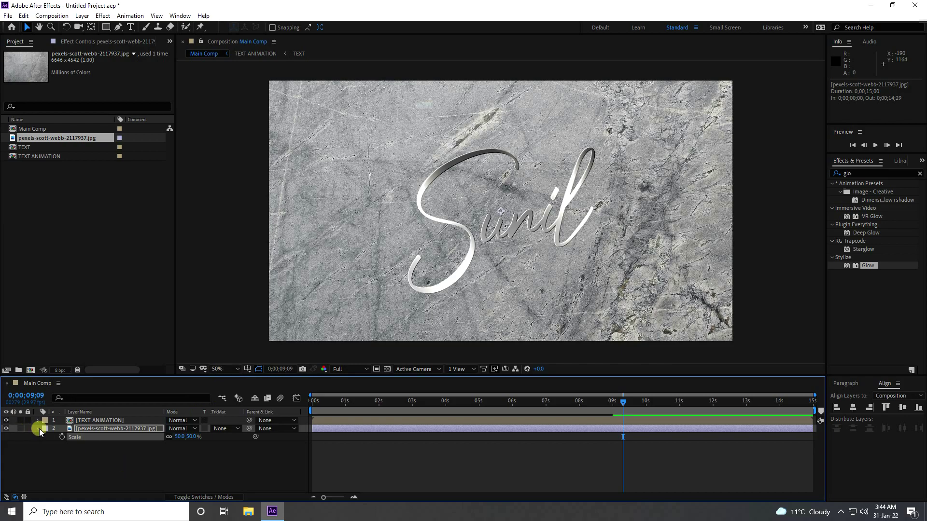
left_click(37, 429)
right_click(92, 428)
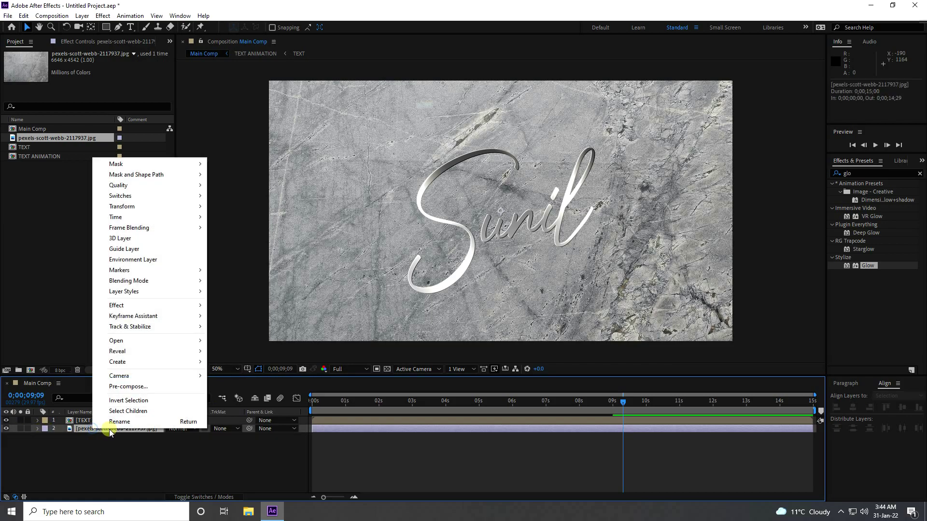
Step: Pre-compose the photo into a composition named BG, moving all attributes into it
left_click(115, 385)
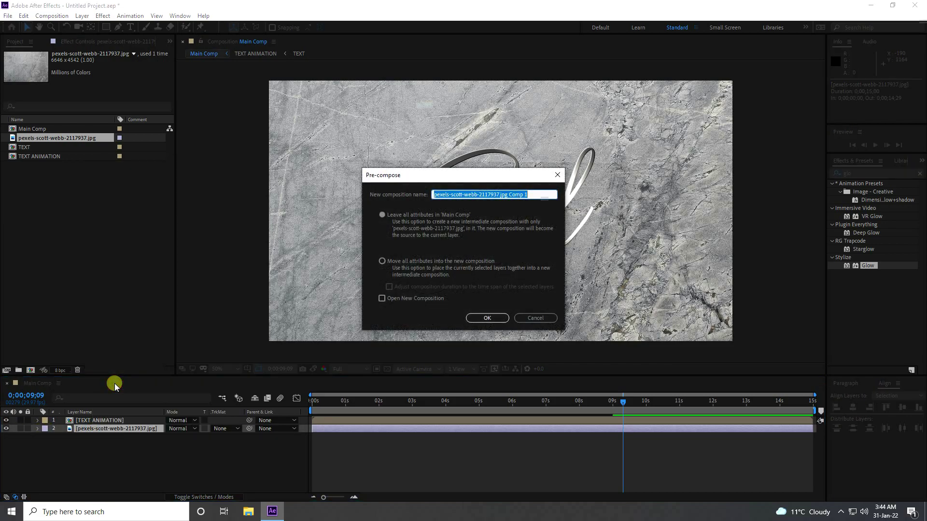
type("BG")
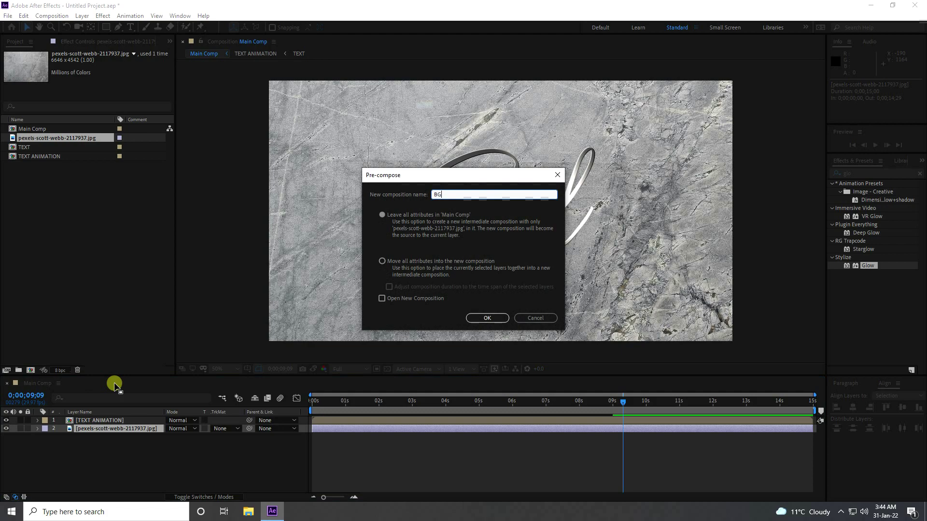
left_click(402, 261)
left_click(480, 317)
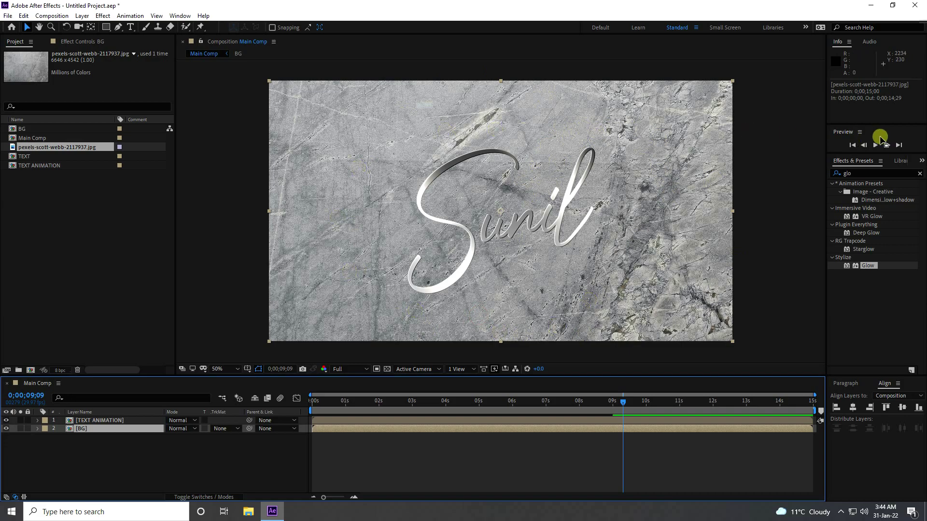
Step: Apply Brightness & Contrast to BG with Brightness -150 and Contrast 100
left_click(866, 173)
type("bri")
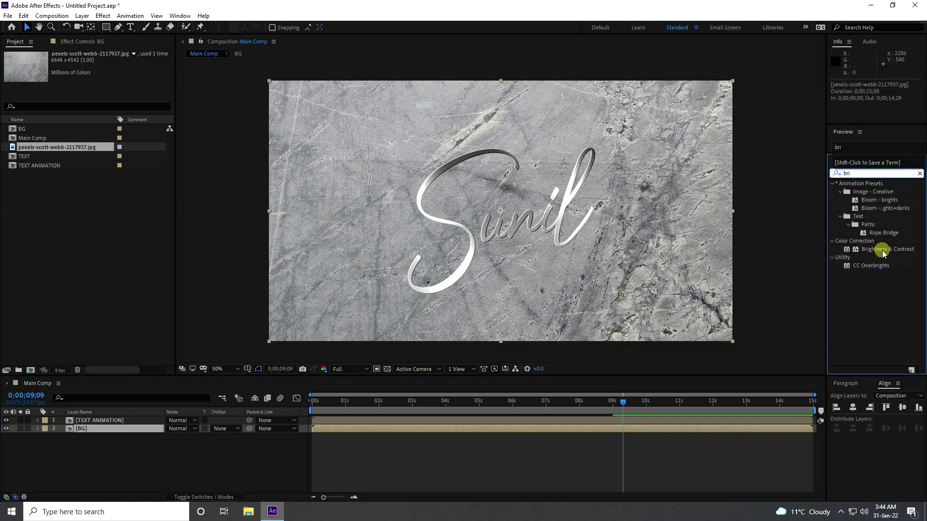
left_click_drag(884, 252, 97, 430)
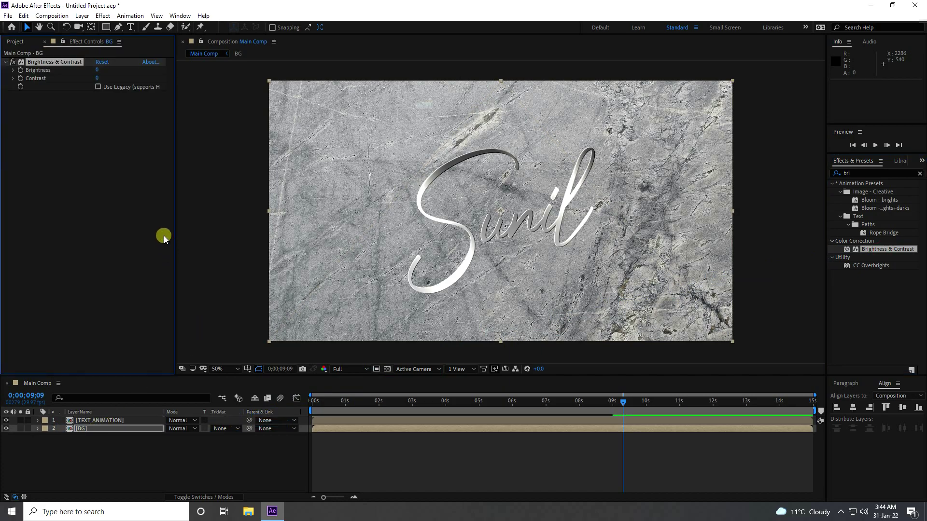
left_click_drag(94, 68, 187, 78)
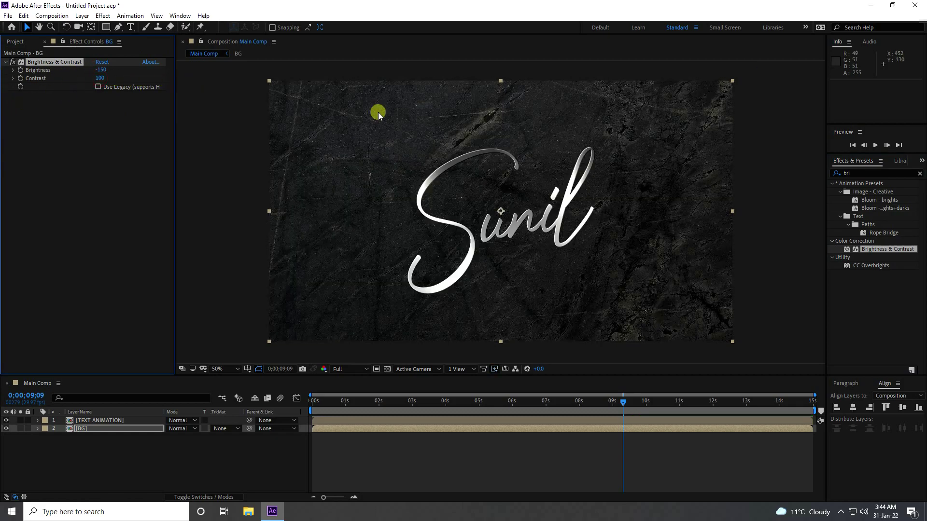
double_click(880, 174)
Step: Apply Motion Tile to BG with output width and height 500 and Mirror Edges on
type("moti")
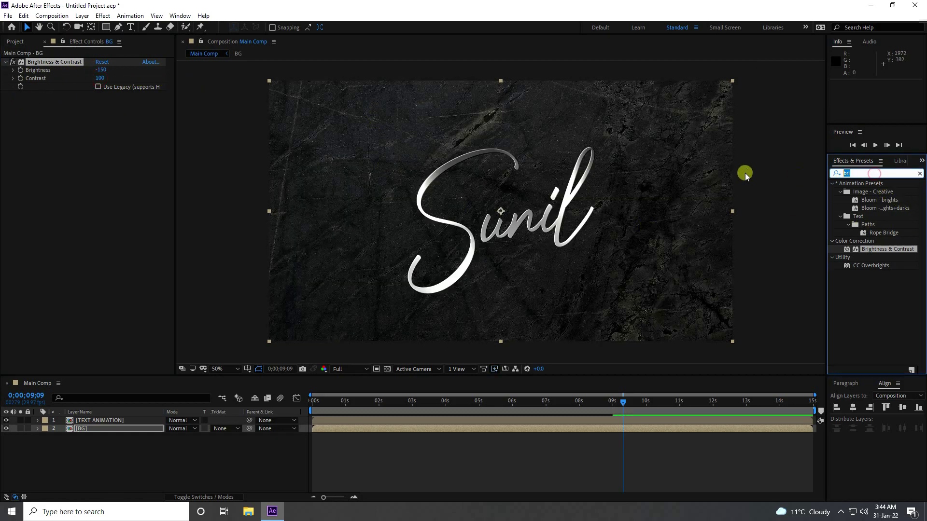
type("o")
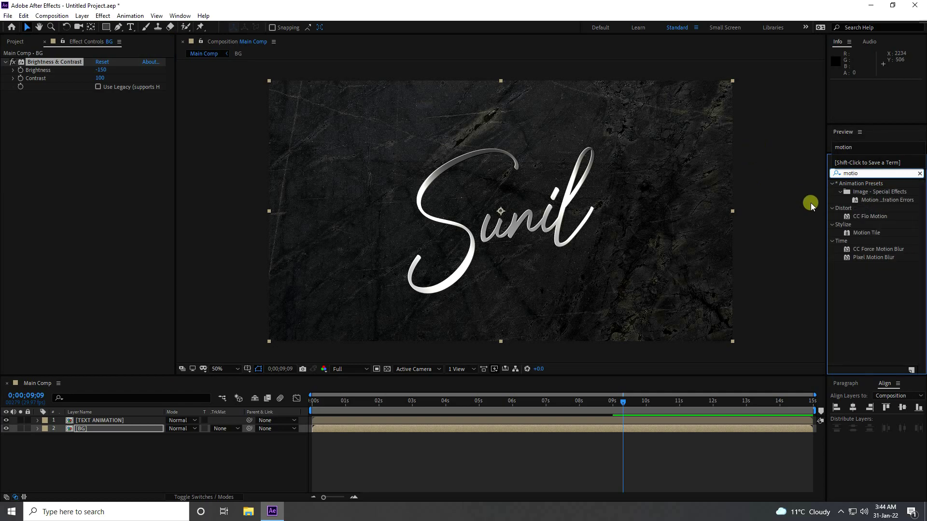
left_click_drag(865, 233, 120, 232)
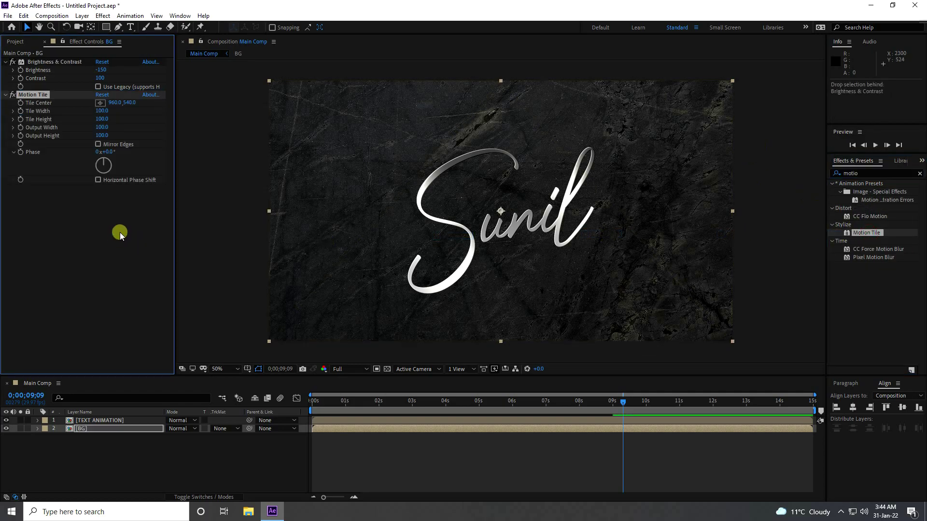
left_click(102, 128)
left_click(114, 248)
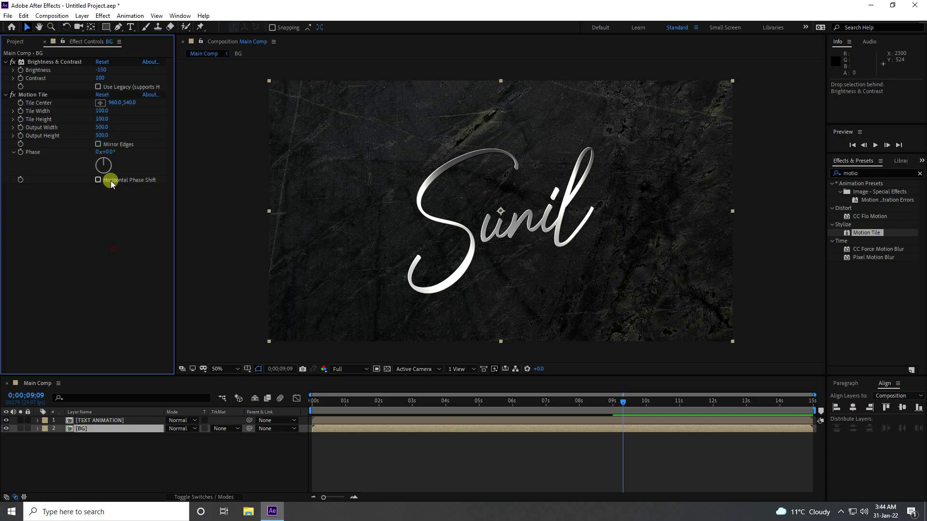
left_click(98, 145)
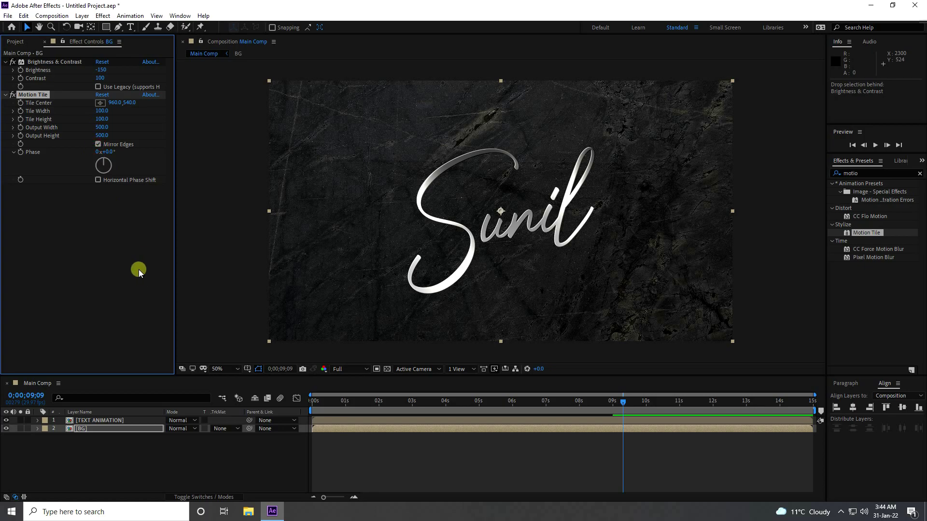
key("Home")
key("space")
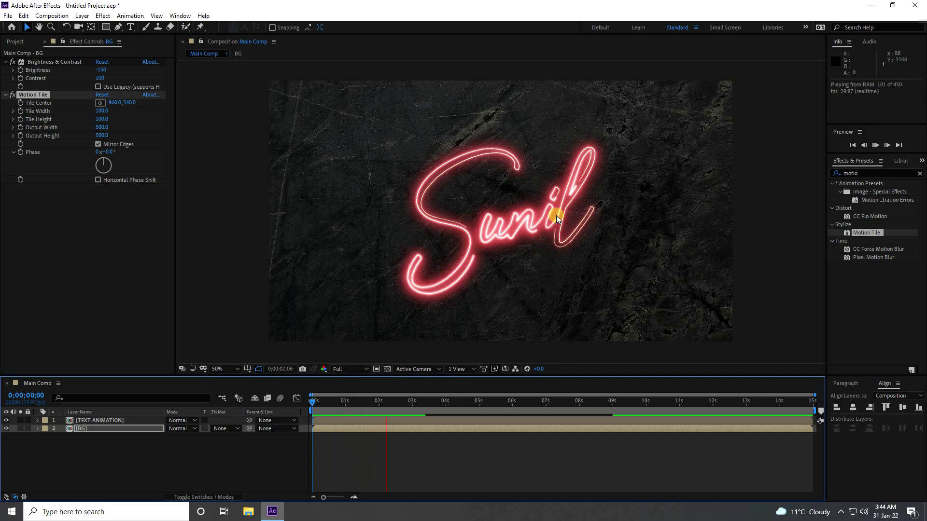
Step: Replay the neon Sunil animation from the beginning, then select the TEXT ANIMATION layer
scroll(497, 228, "up", 2)
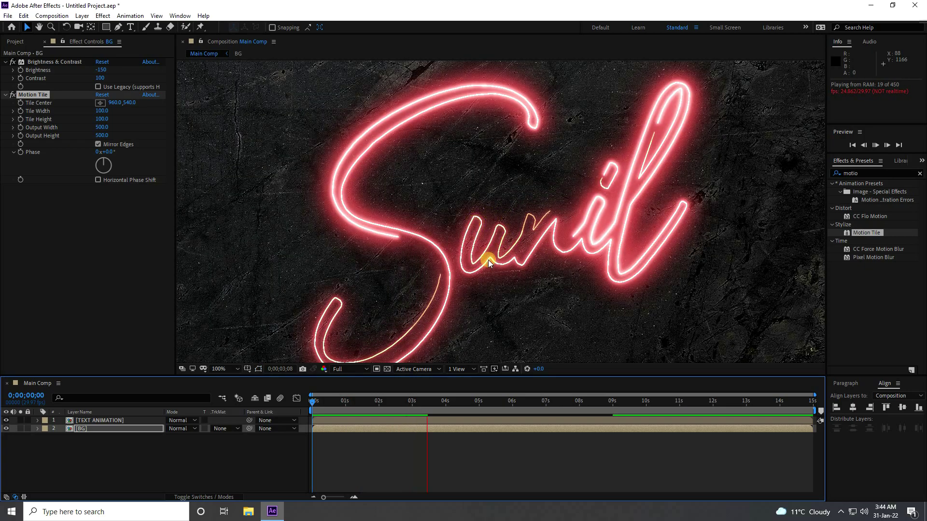
left_click_drag(431, 404, 311, 406)
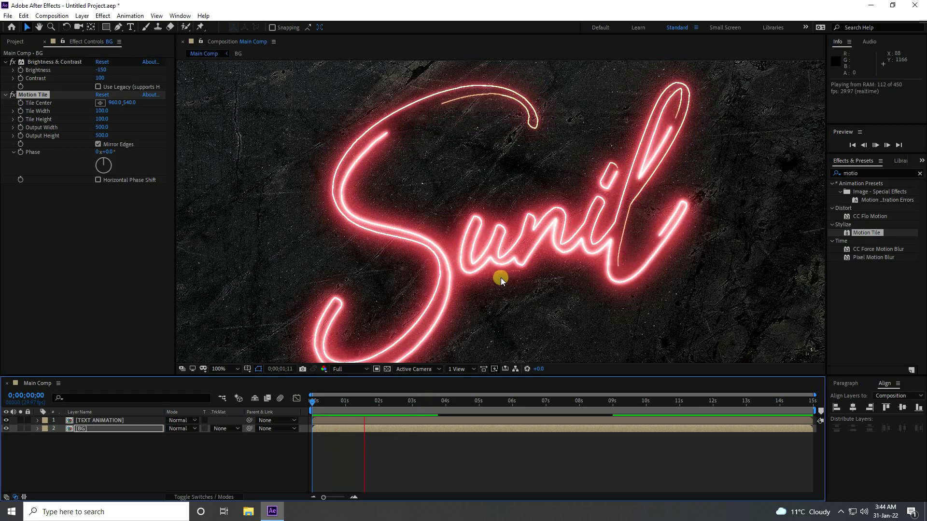
left_click(383, 395)
key("Home")
key("space")
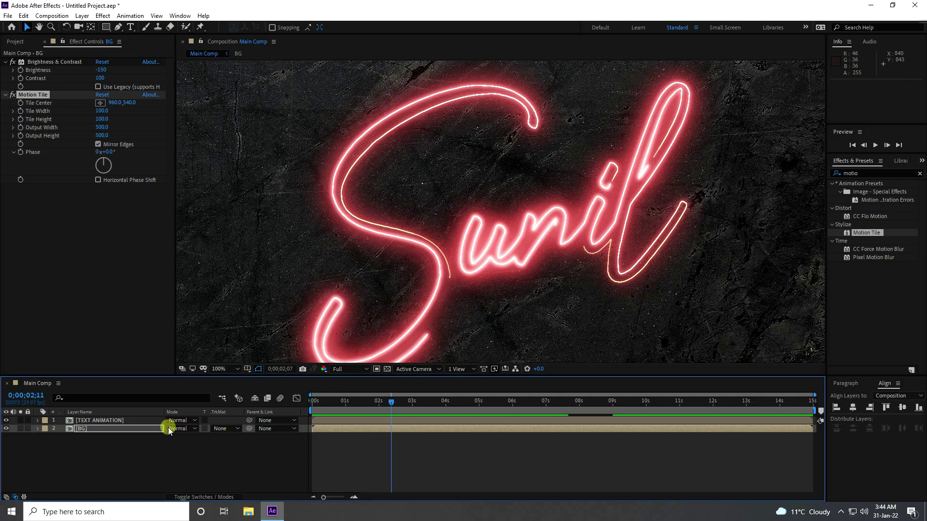
left_click(158, 444)
left_click(102, 422)
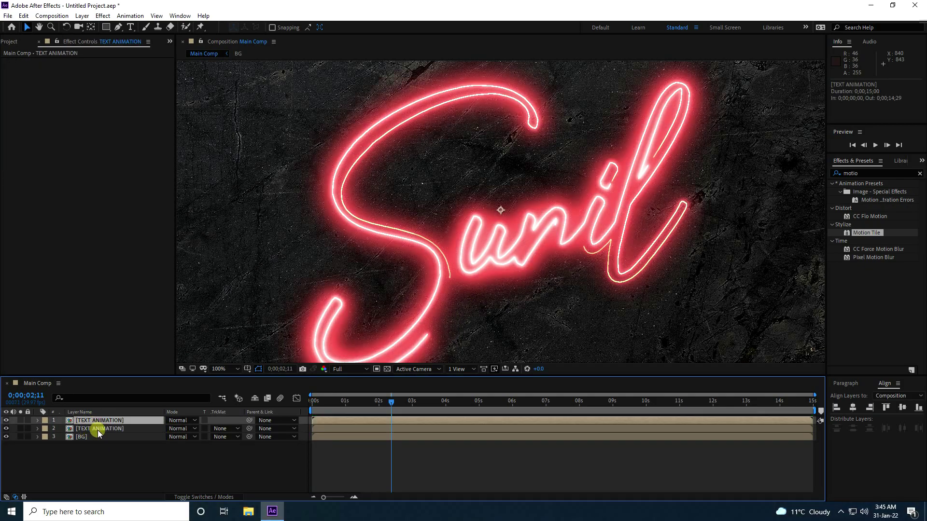
Step: Duplicate TEXT ANIMATION with Ctrl+D and rename the lower copy to SHADOW
key("ctrl+d")
right_click(97, 428)
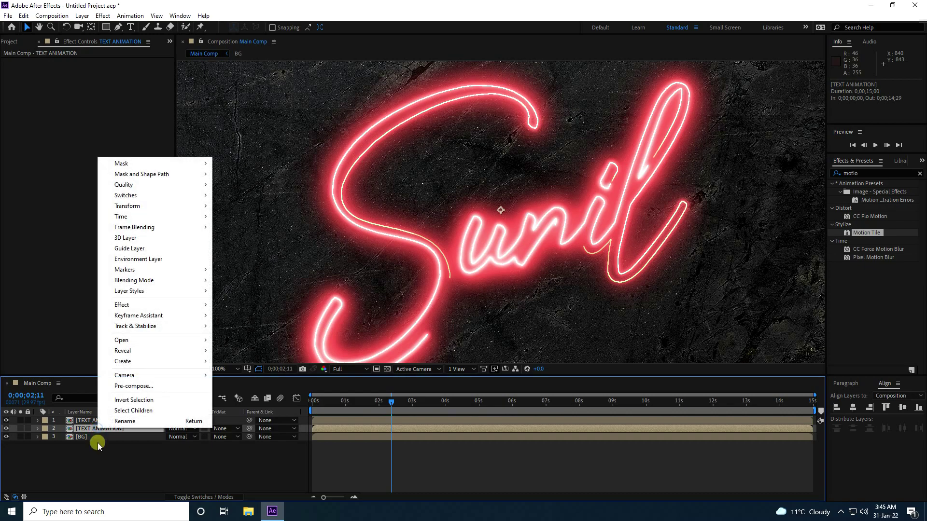
left_click(119, 421)
type("SHA")
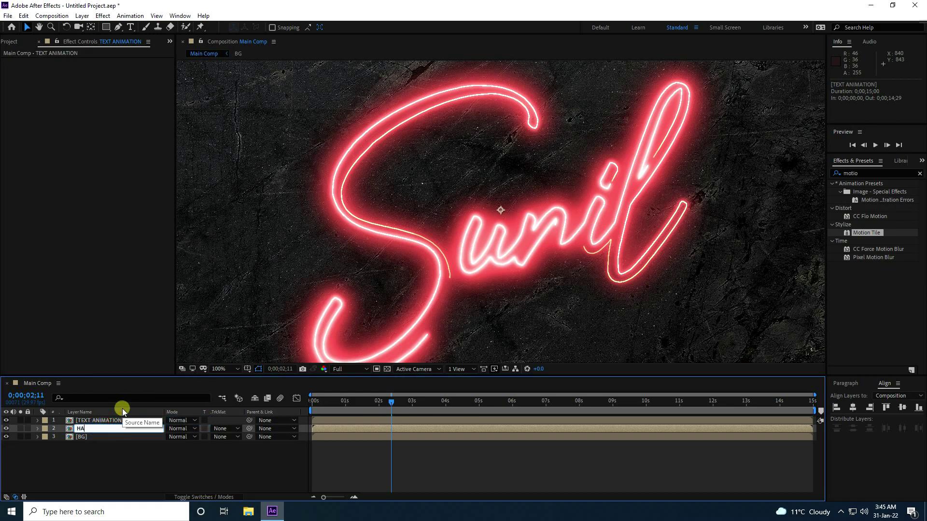
type("DOW")
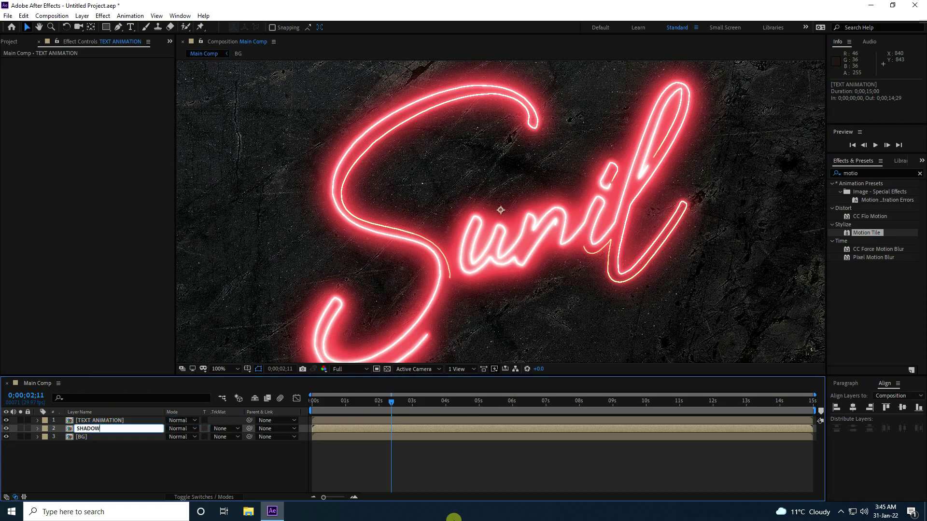
left_click(184, 478)
Step: Apply CC Radial Fast Blur to the SHADOW layer and solo it
left_click(92, 429)
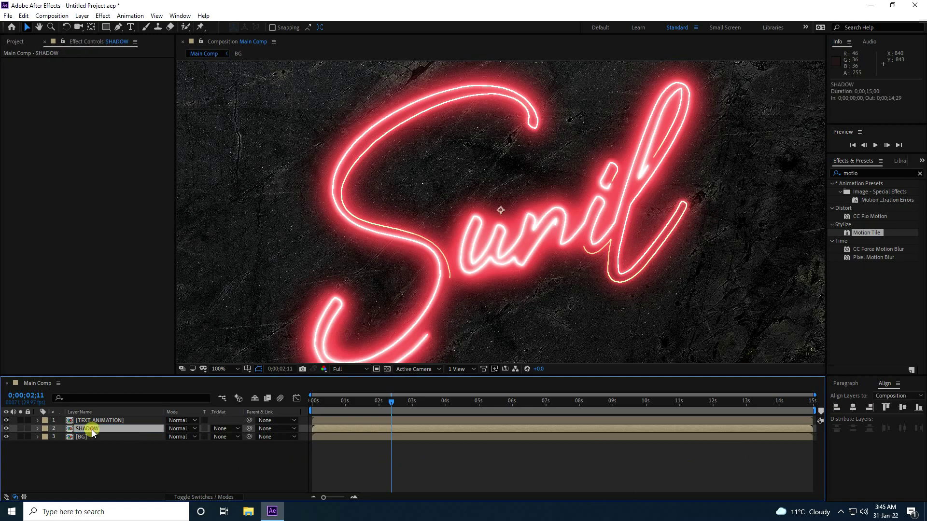
left_click(856, 170)
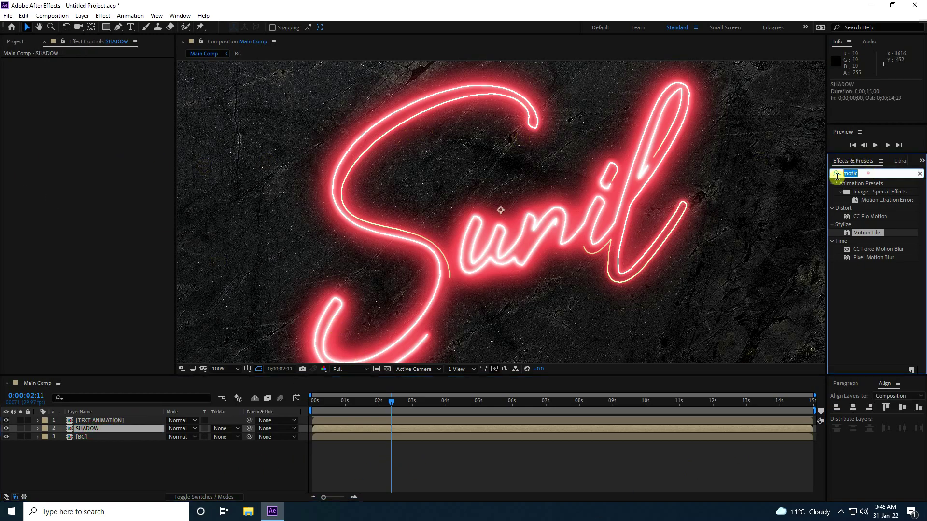
key("BackSpace")
key("BackSpace")
key("BackSpace")
key("BackSpace")
key("BackSpace")
key("BackSpace")
type("cc")
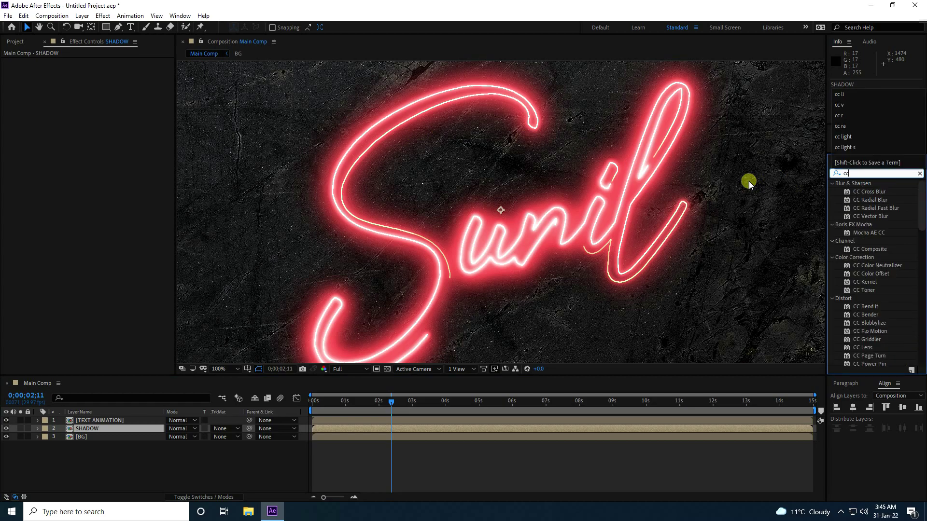
type(" r")
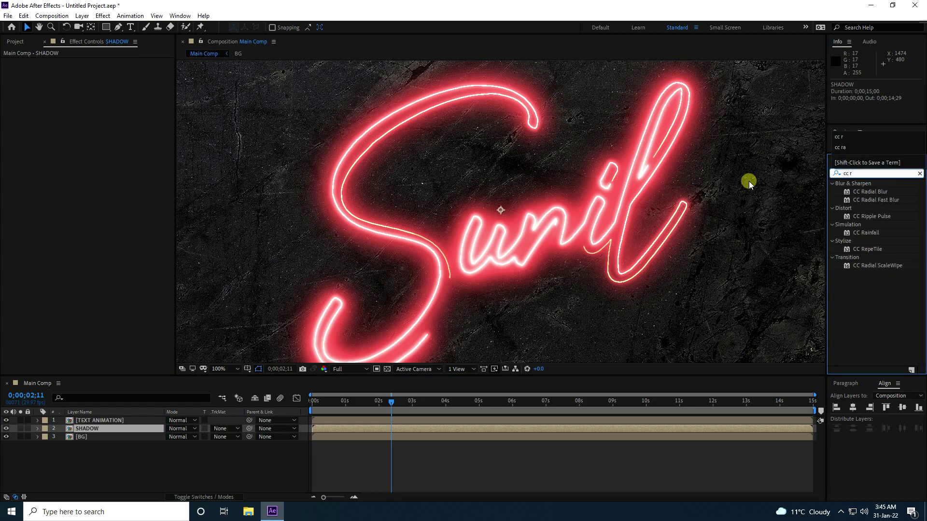
left_click(870, 201)
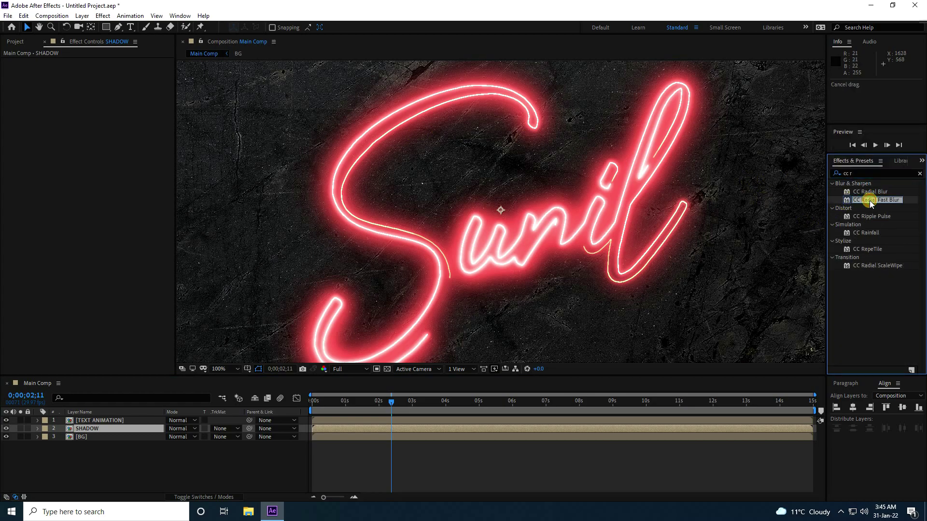
left_click_drag(870, 201, 98, 422)
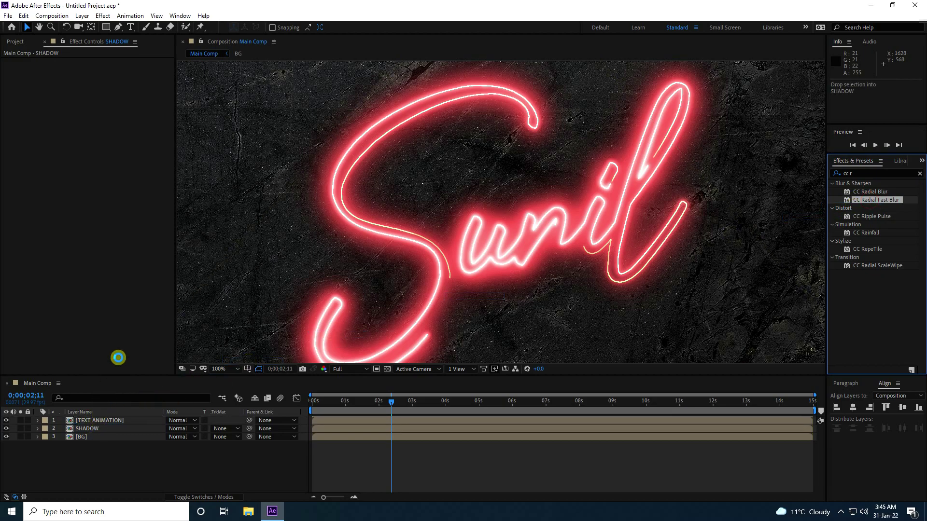
left_click(21, 429)
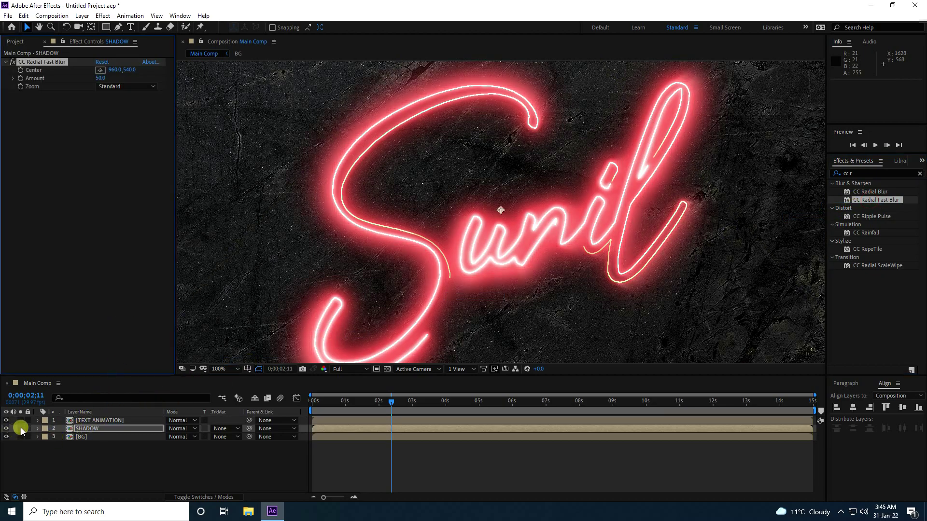
left_click(20, 428)
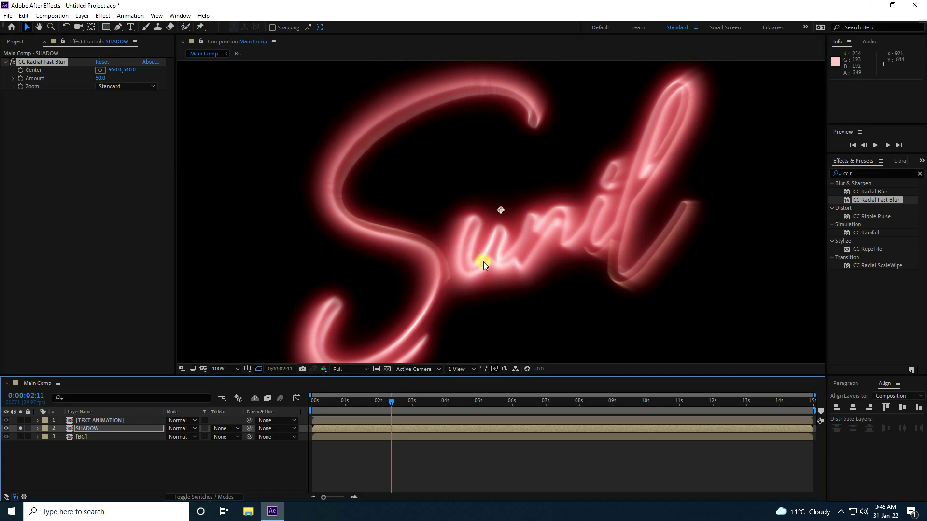
Step: Set the blur Amount to 80, its centre to 604,302, and Zoom to Brightest
left_click(102, 78)
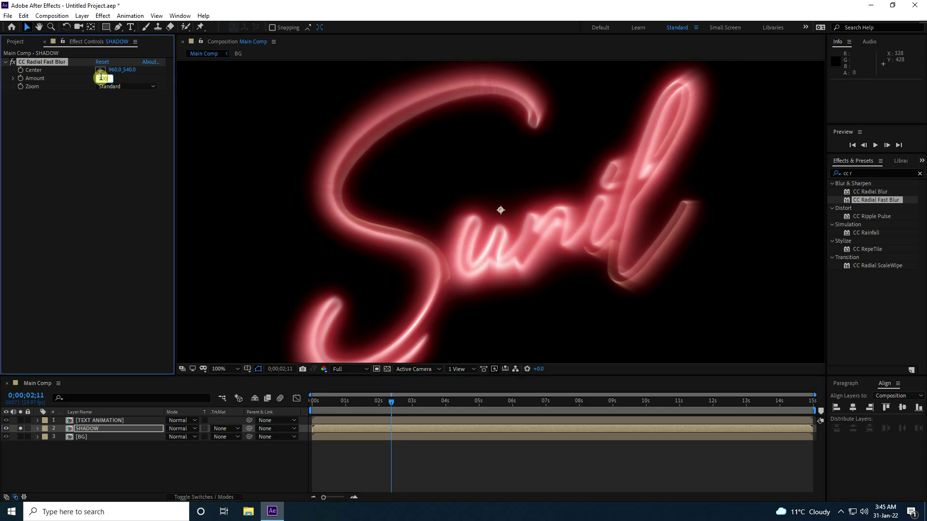
type("100")
key("Return")
key("comma")
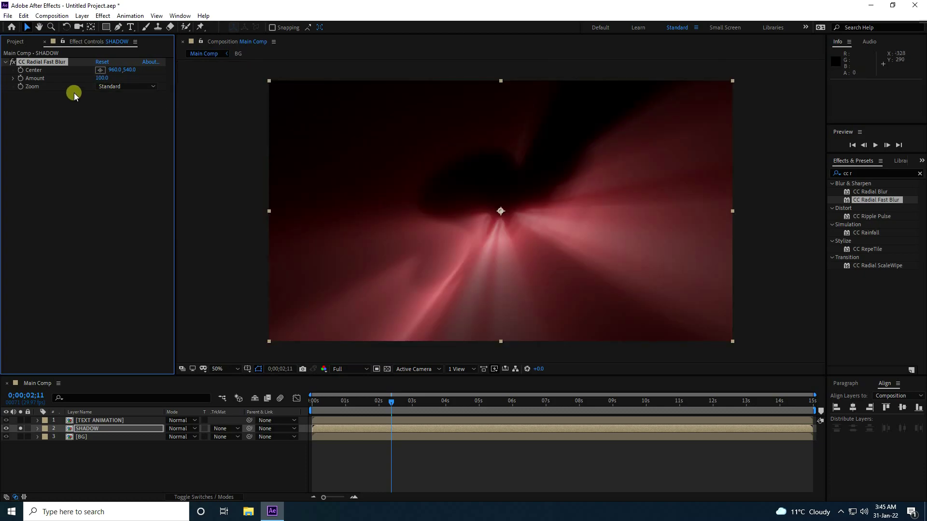
left_click(109, 80)
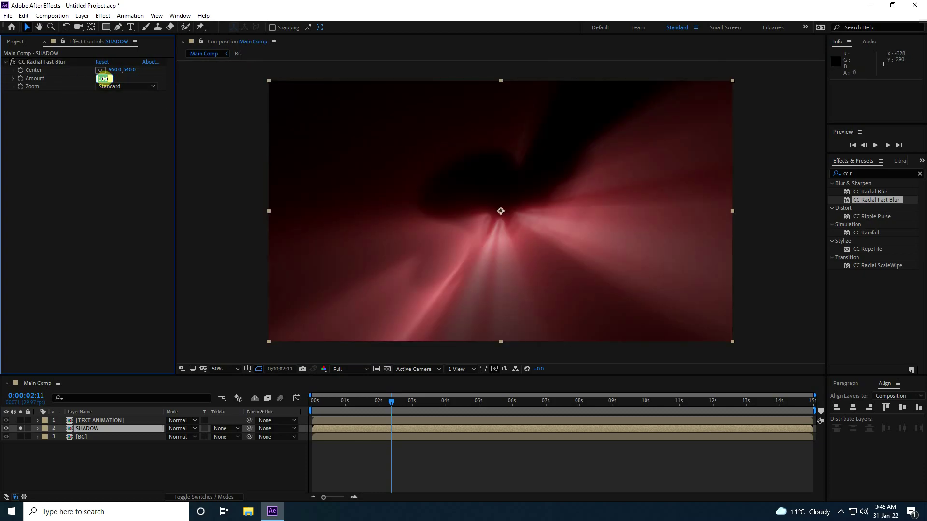
type("80")
key("Return")
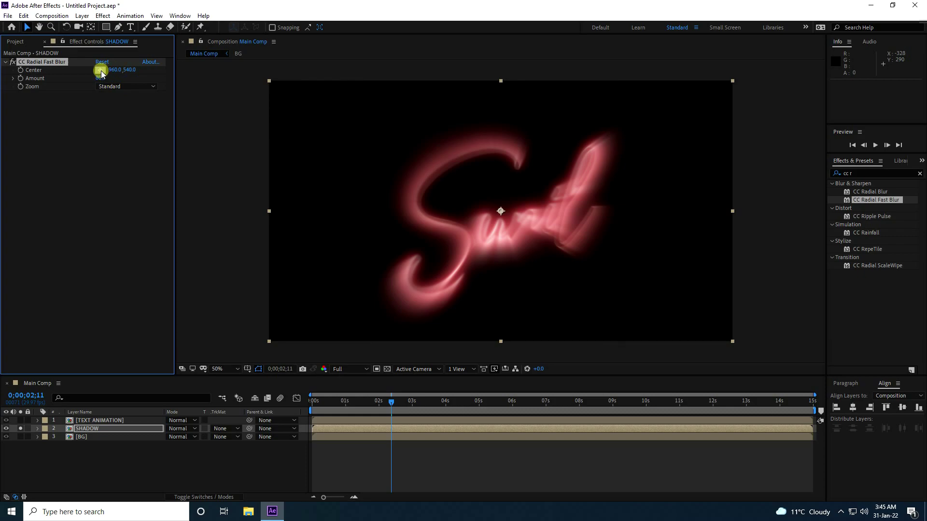
left_click_drag(103, 73, 415, 154)
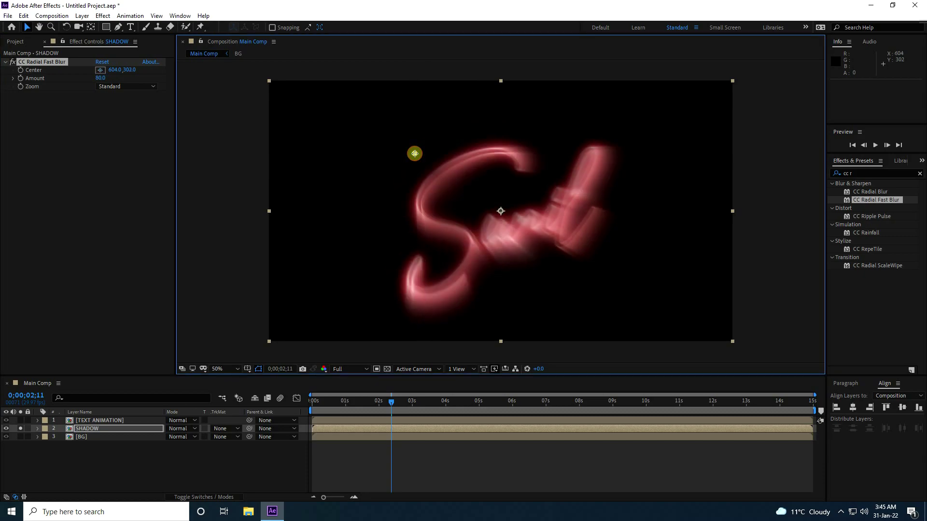
left_click(111, 86)
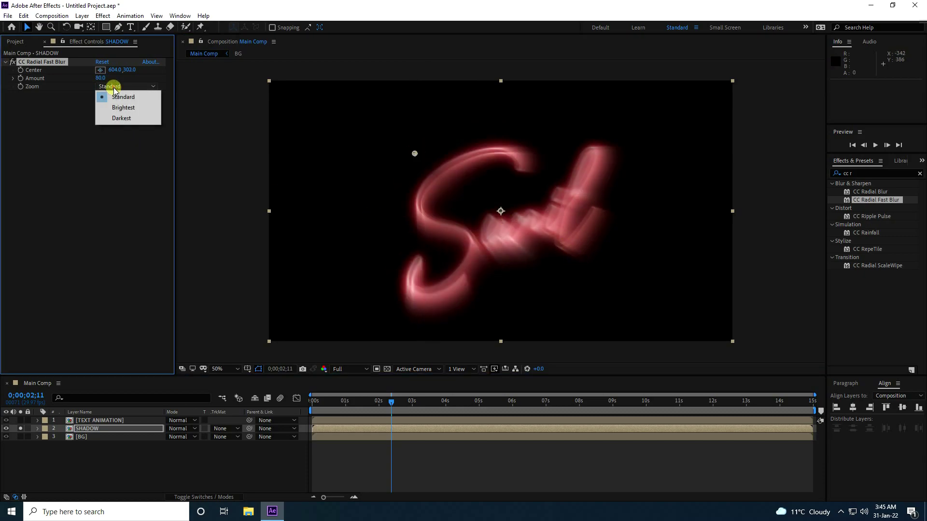
left_click(125, 107)
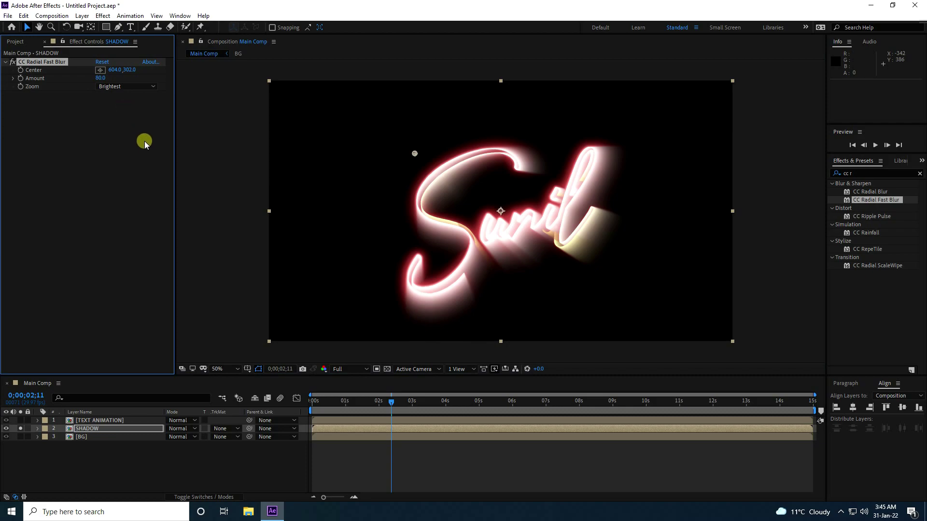
key("period")
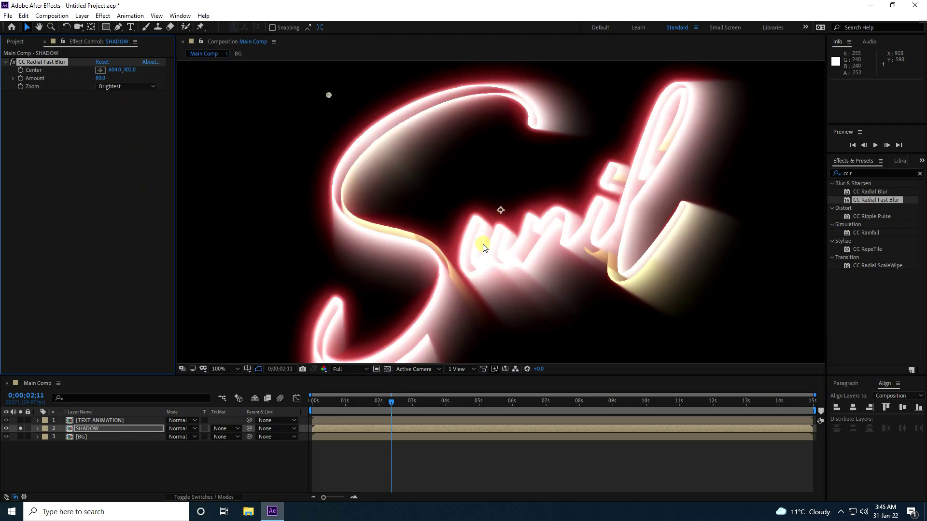
left_click(855, 172)
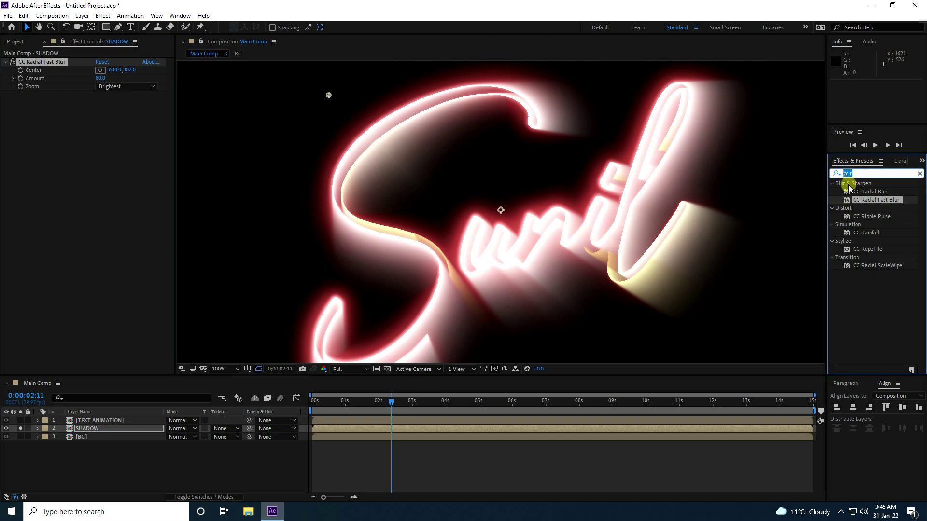
Step: Apply a Fill effect to SHADOW with a near-black colour
type("fil")
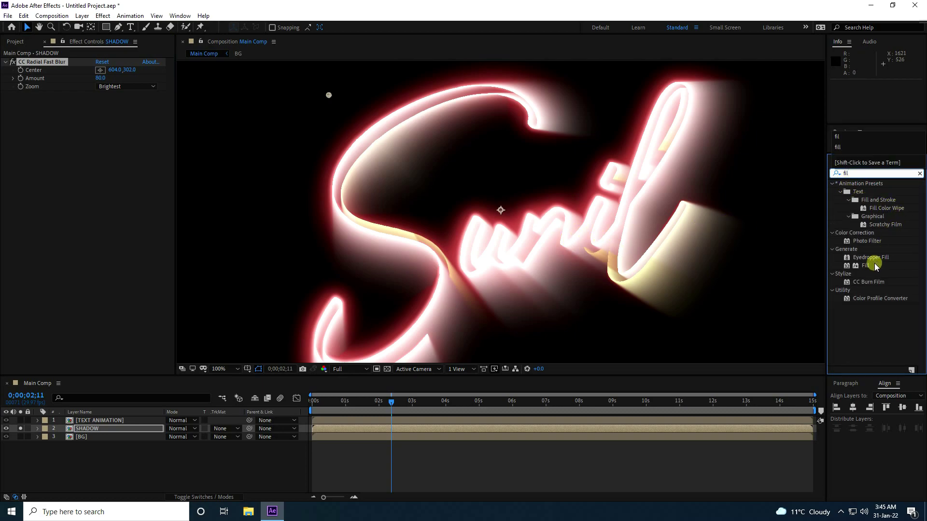
left_click_drag(867, 265, 80, 247)
left_click(100, 119)
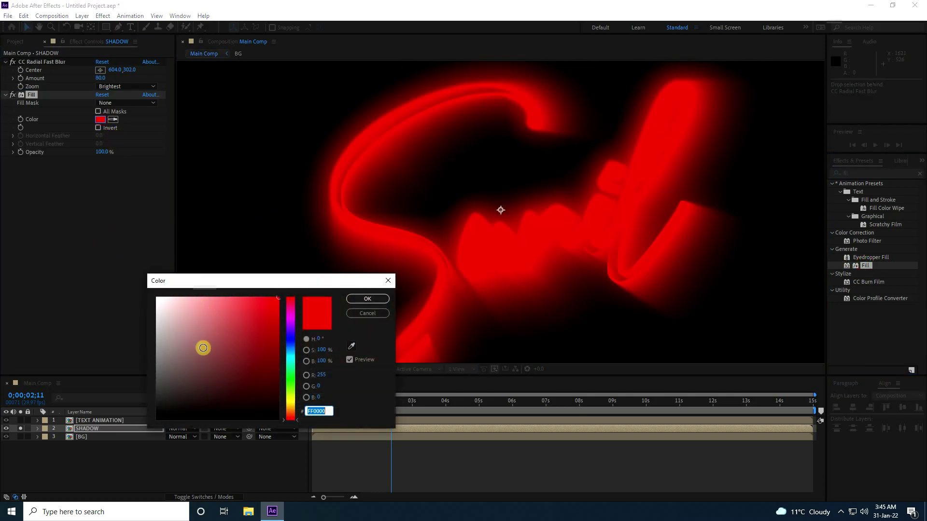
left_click_drag(203, 346, 153, 414)
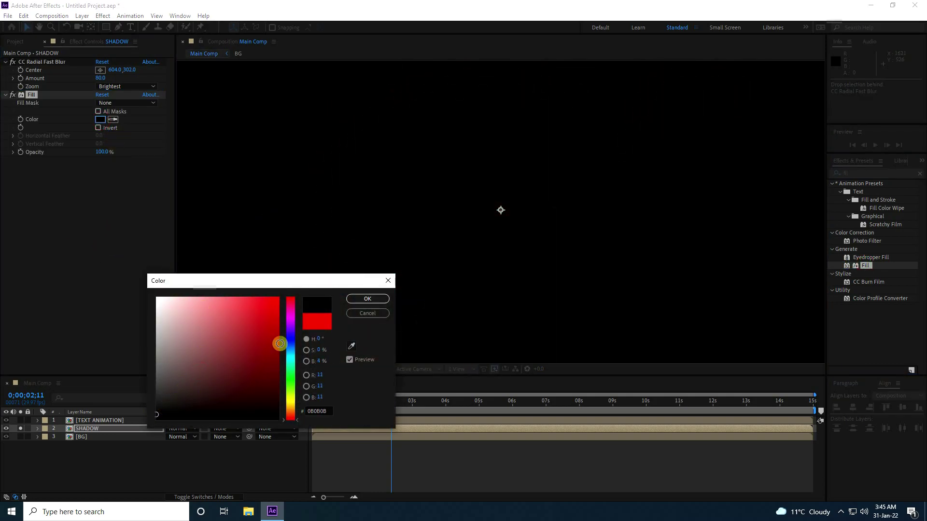
left_click(363, 299)
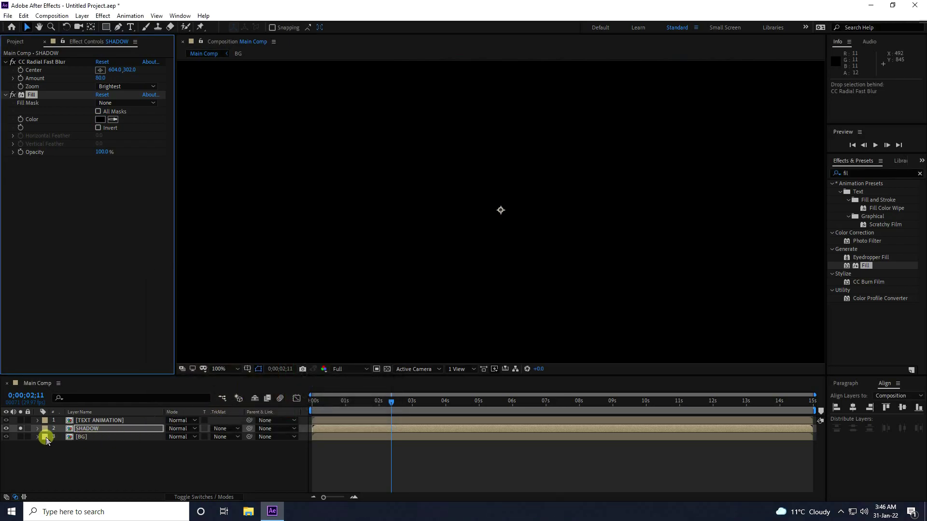
Step: Unsolo SHADOW and compare the scene with and without it, leaving it visible
left_click(20, 428)
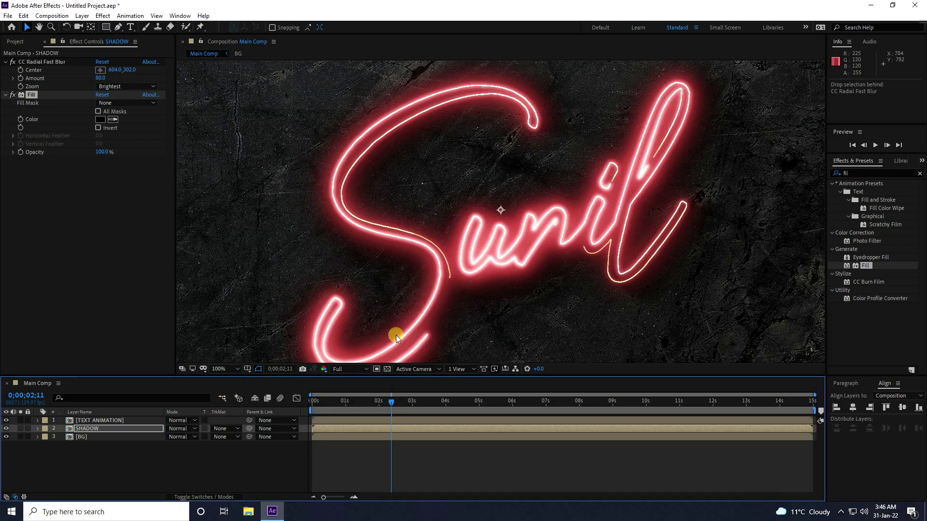
left_click(96, 462)
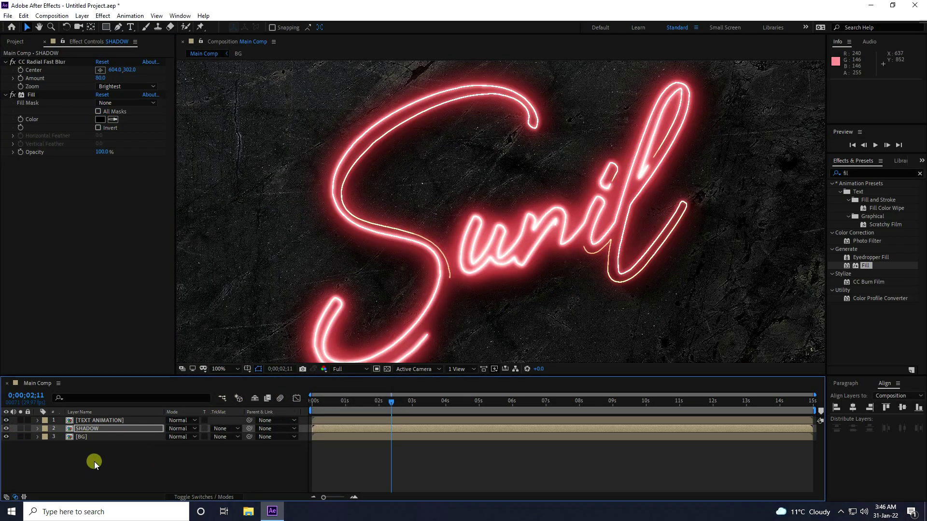
left_click(7, 429)
left_click(6, 429)
left_click(6, 429)
left_click(6, 429)
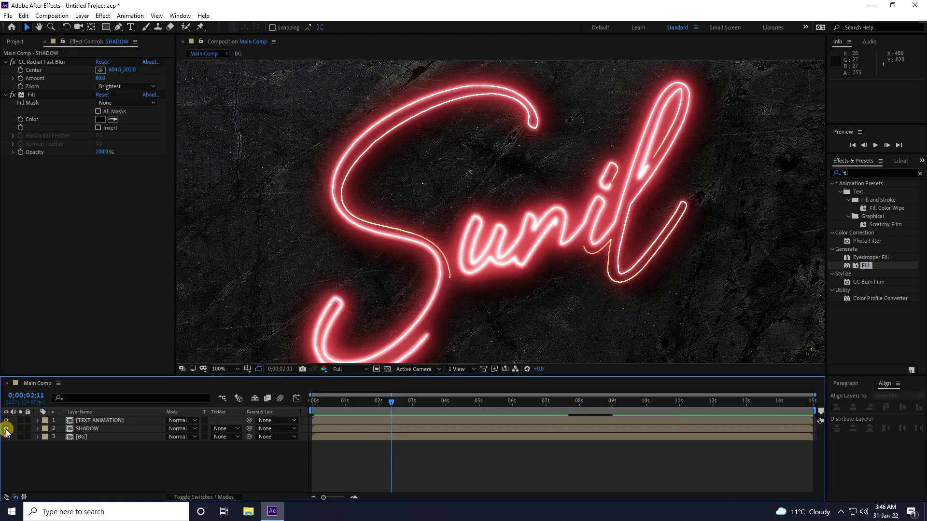
left_click(6, 429)
left_click(6, 429)
left_click(6, 429)
left_click(6, 429)
left_click(7, 429)
left_click(7, 428)
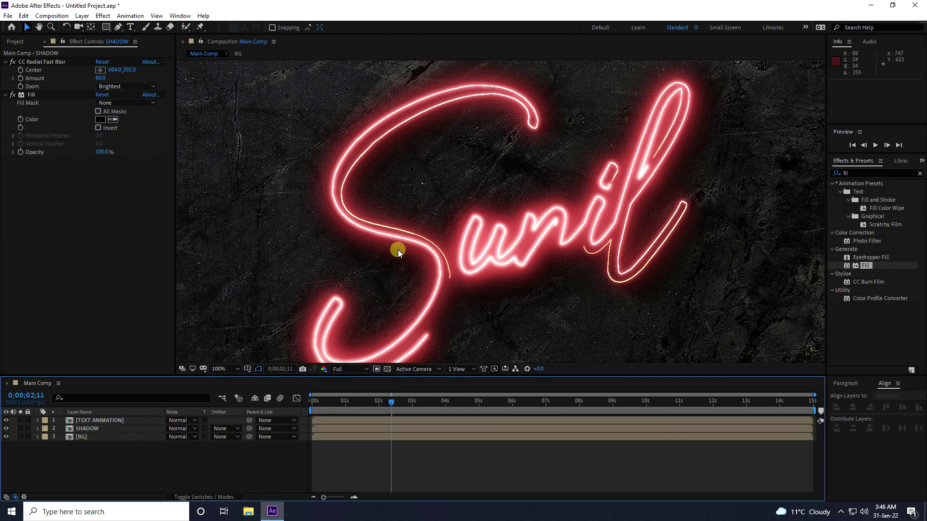
Step: Preview the full neon Sunil animation from the start
scroll(398, 250, "down", 2)
key("Home")
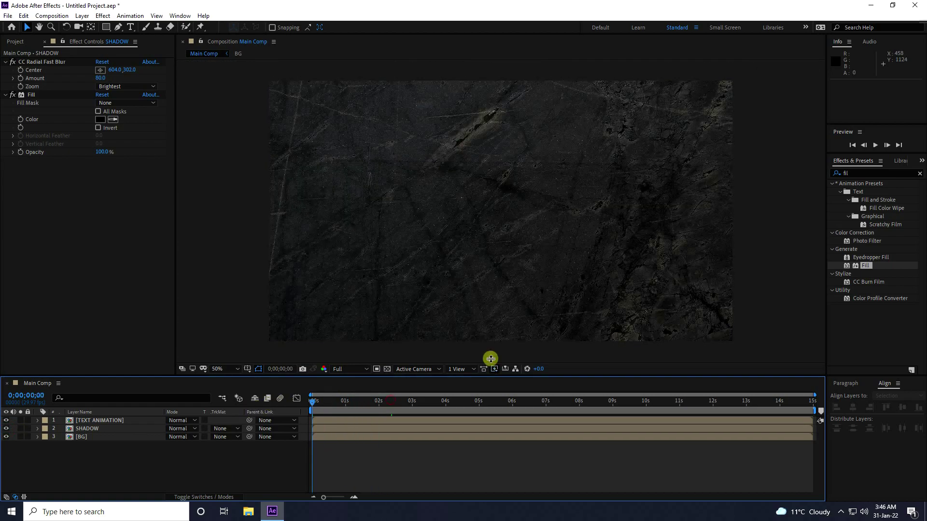
left_click(875, 145)
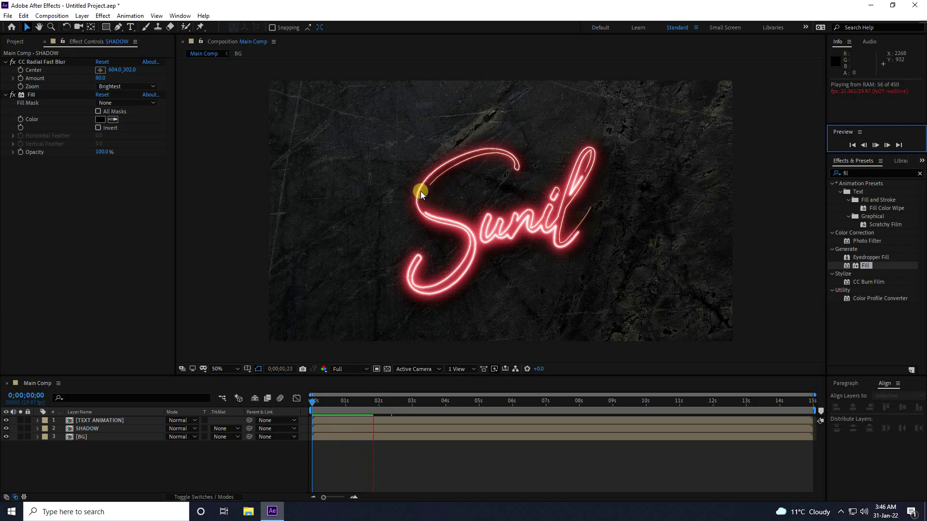
left_click(875, 144)
left_click(137, 462)
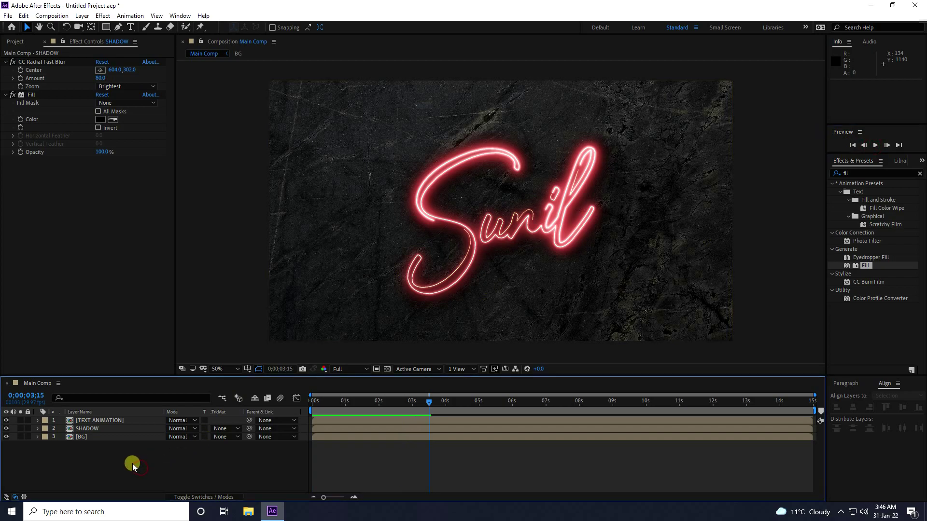
Step: Enable the 3D Layer switch on all three layers and preview from the start
left_click(204, 497)
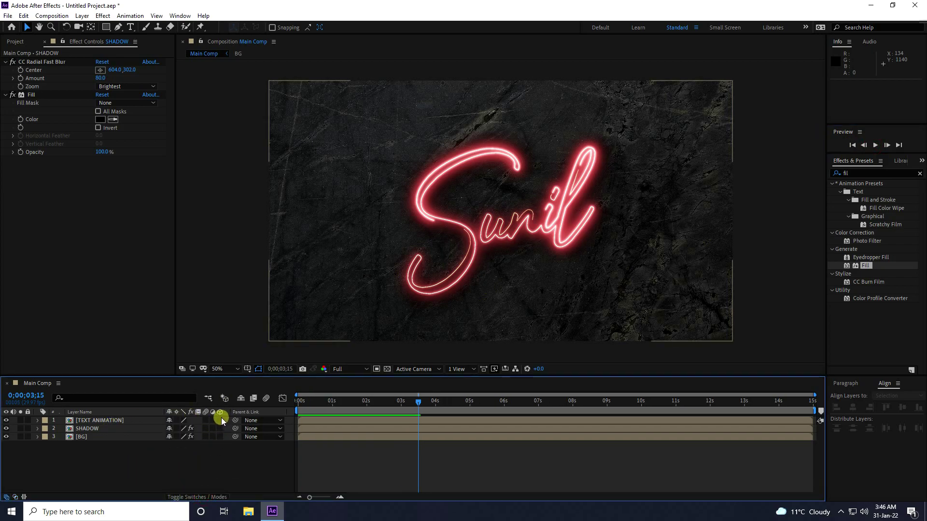
left_click_drag(221, 421, 221, 438)
left_click_drag(418, 402, 254, 404)
key("space")
left_click(875, 145)
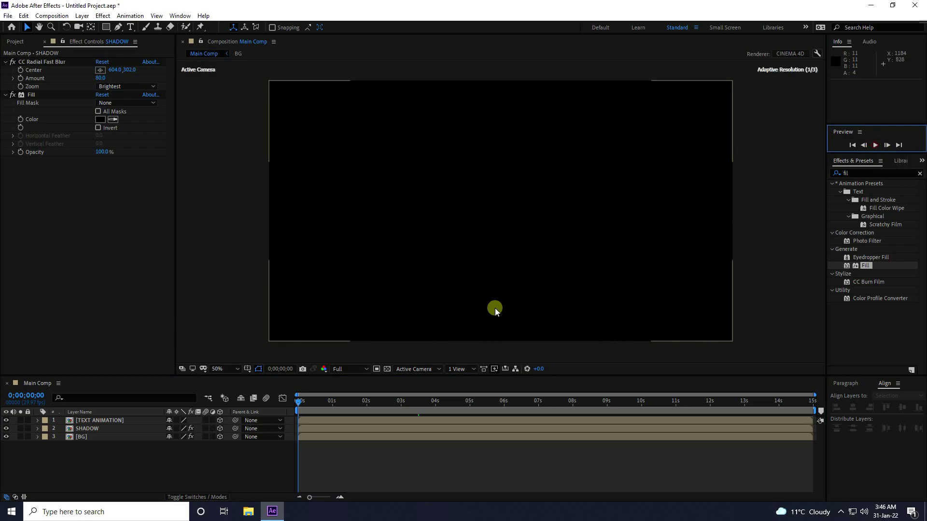
Step: Set SHADOW's Position Z to -1 and TEXT ANIMATION's Z to -2
left_click(299, 402)
left_click_drag(82, 462, 136, 445)
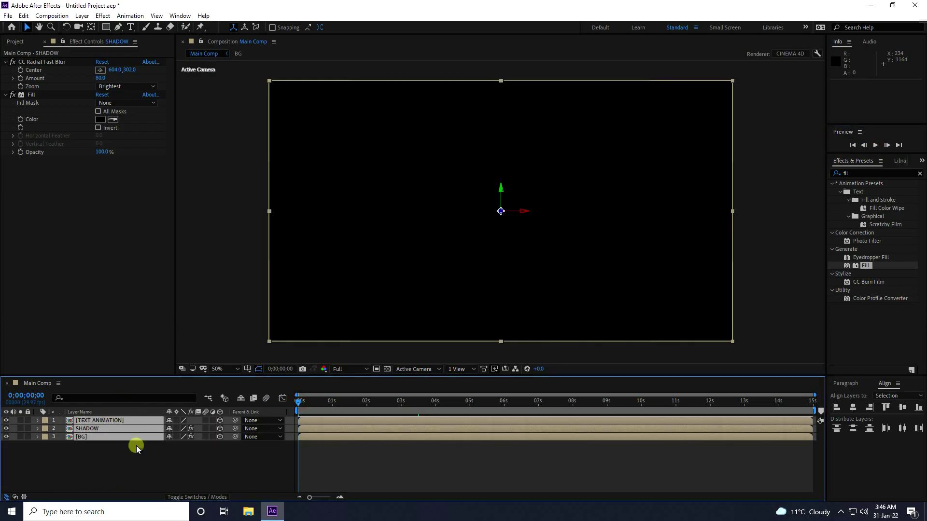
key("p")
left_click(204, 474)
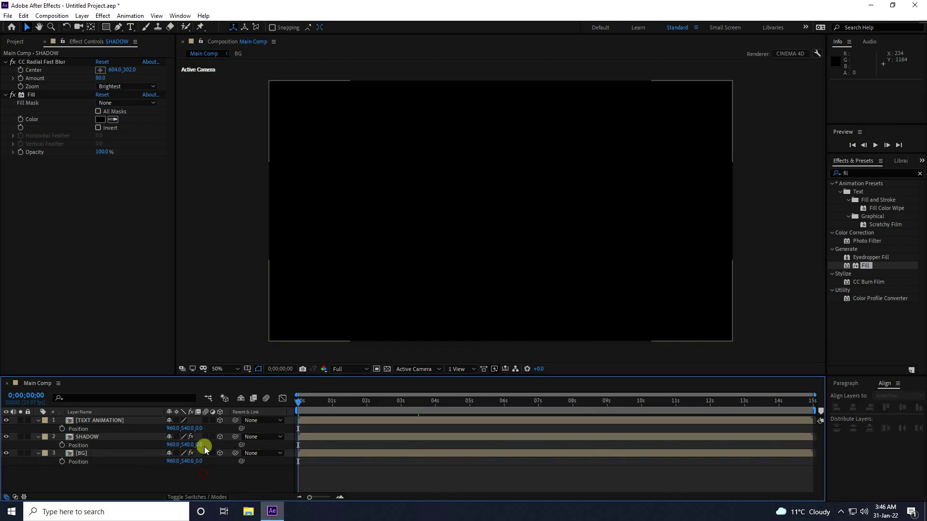
left_click(200, 444)
type("-1")
key("Return")
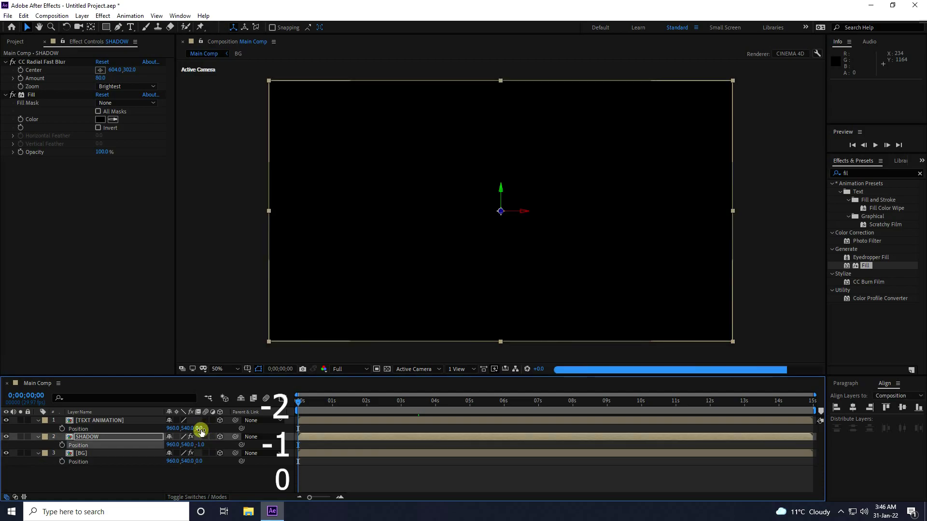
left_click(200, 429)
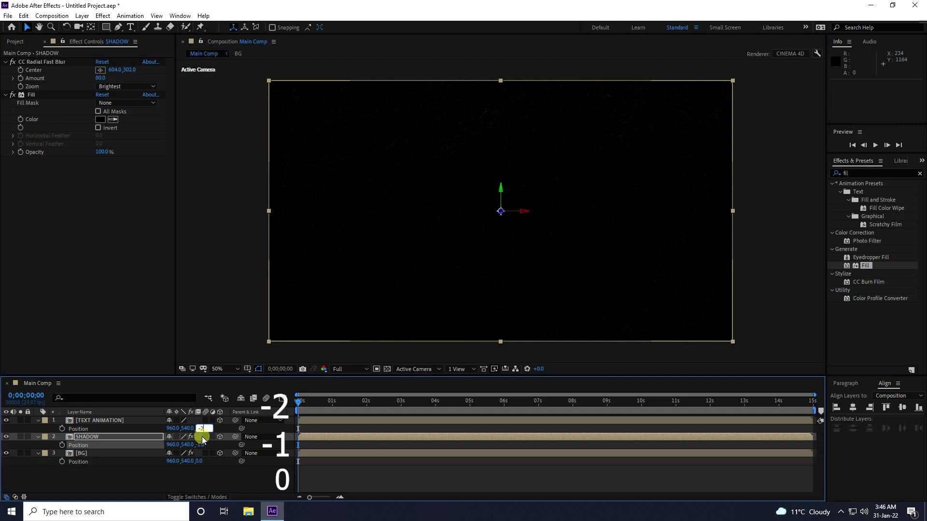
key("Return")
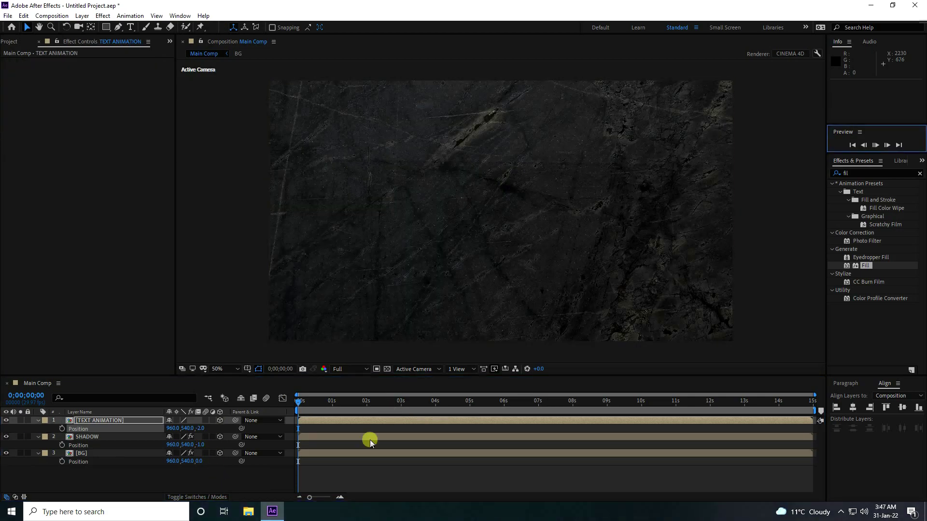
Step: Preview the layered scene, collapse all three layers, and move to 0;00;02;29
key("space")
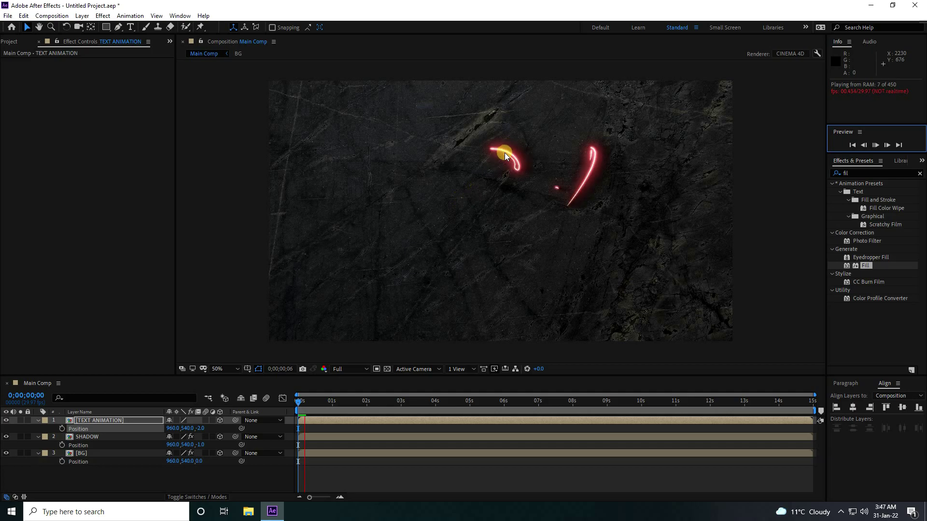
key("space")
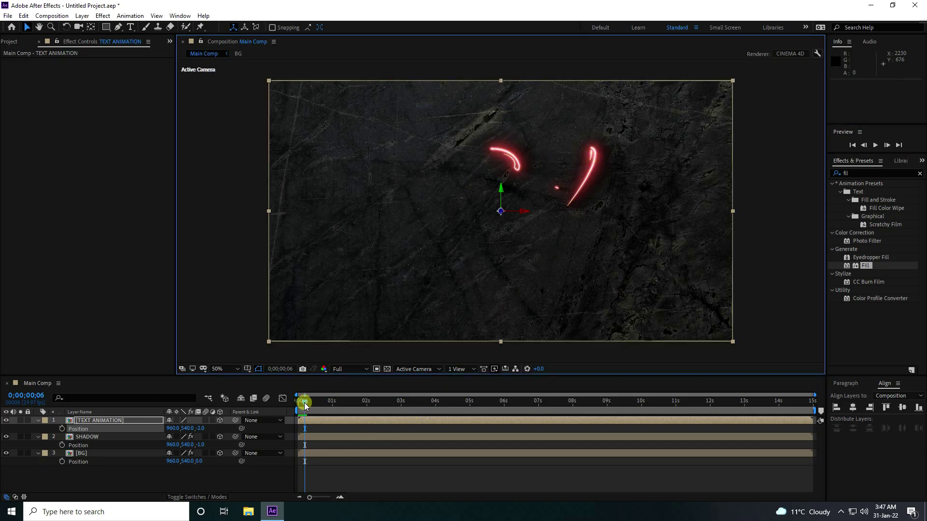
left_click(38, 421)
left_click(39, 429)
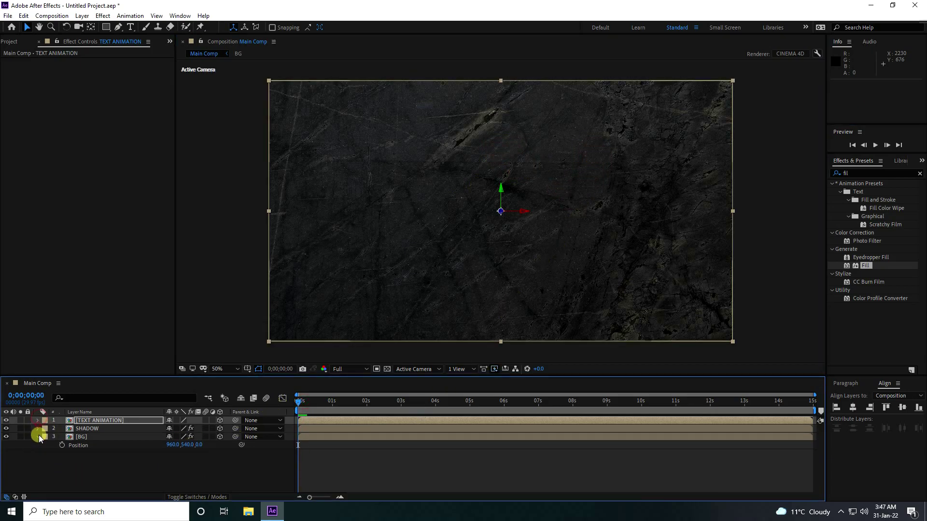
left_click(38, 437)
left_click_drag(344, 404, 399, 403)
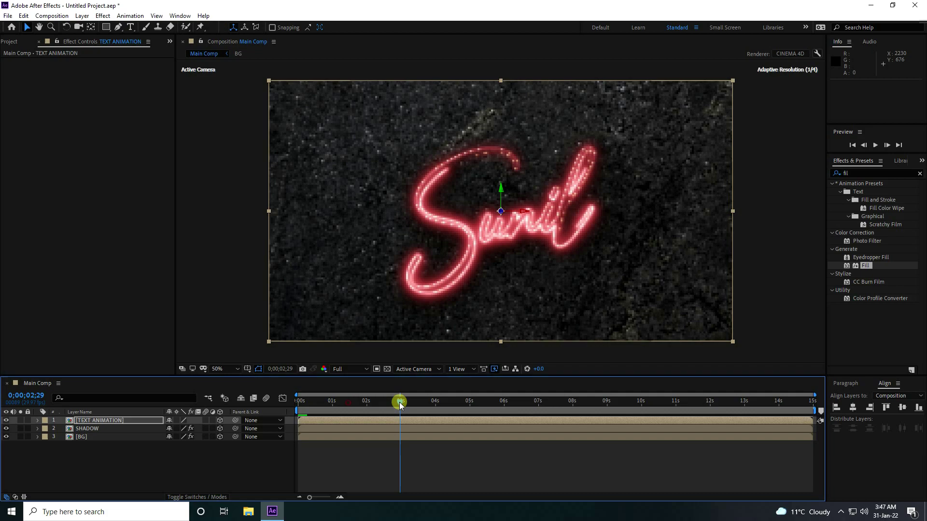
left_click(116, 472)
Step: Add Camera 1 as a default Two-Node Camera through New > Camera
right_click(111, 458)
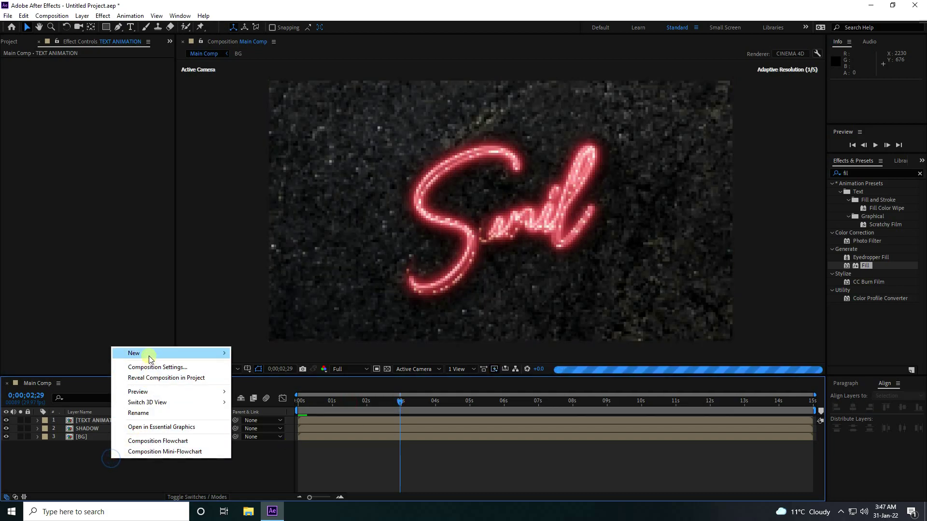
mouse_move(148, 359)
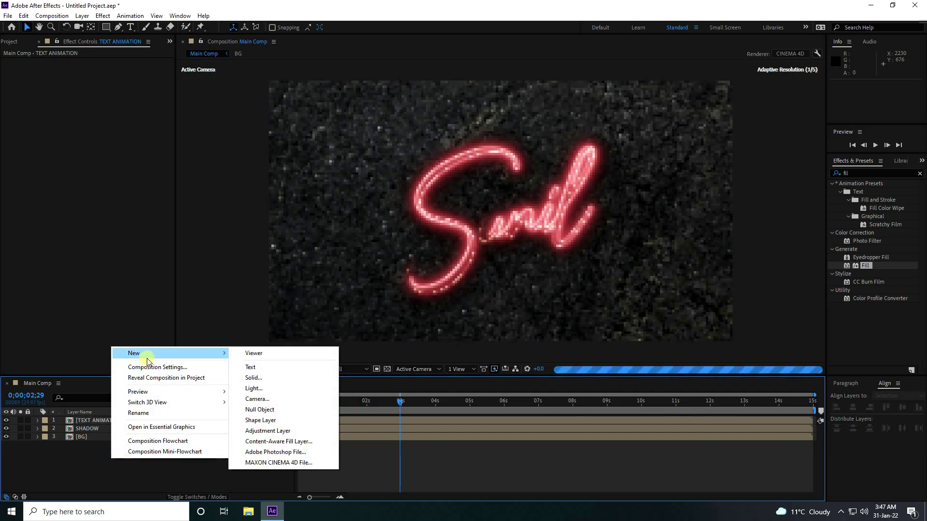
left_click(274, 403)
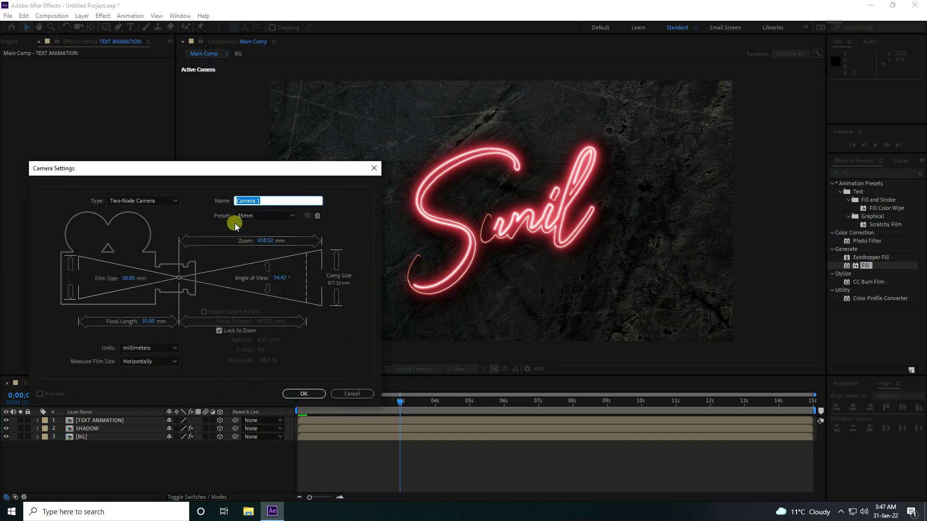
left_click(301, 392)
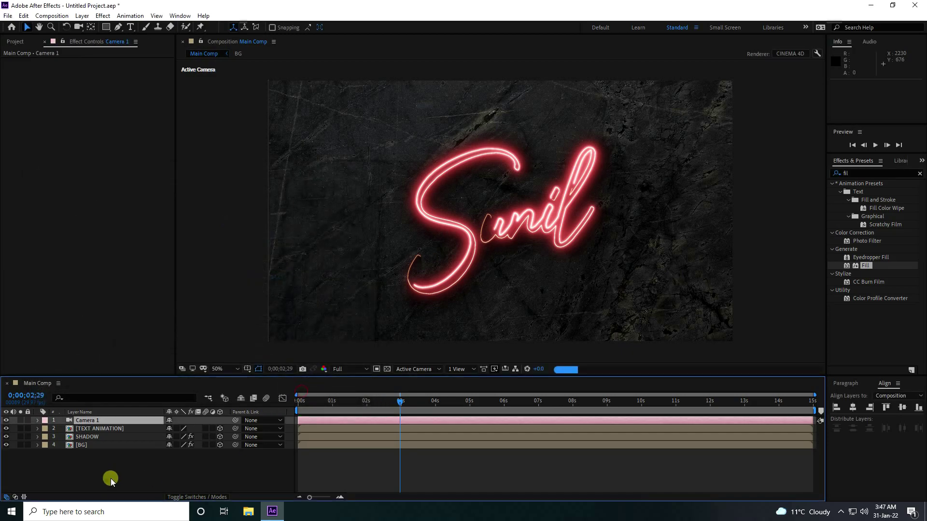
Step: Add Null 1, parent Camera 1 to it, and make Null 1 a 3D layer
right_click(113, 473)
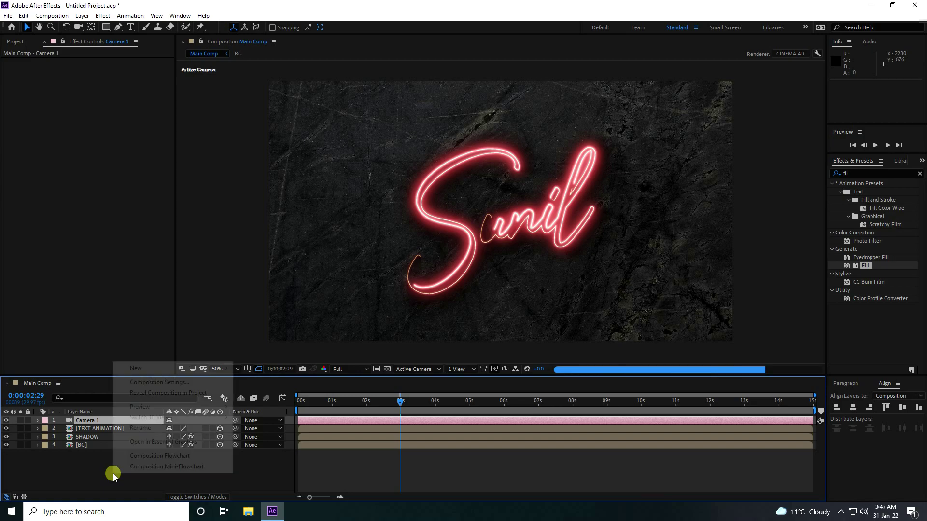
mouse_move(143, 371)
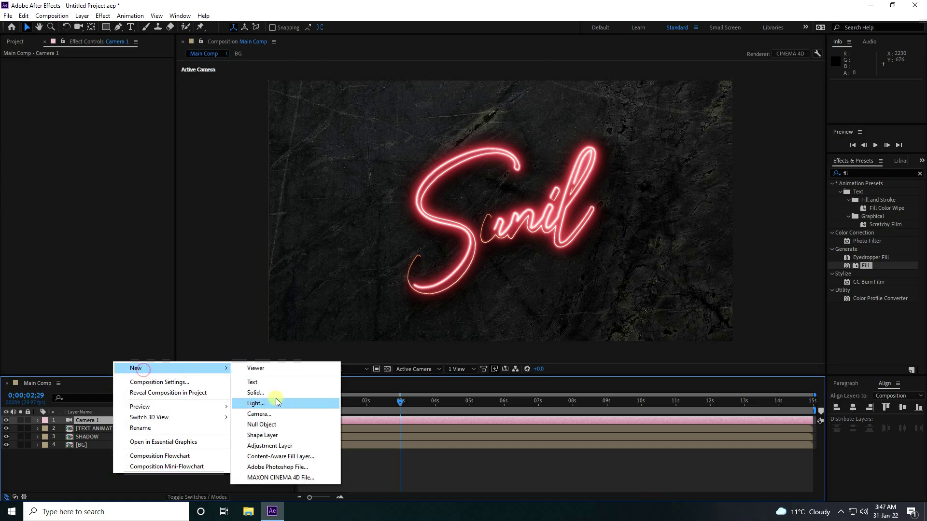
left_click(264, 424)
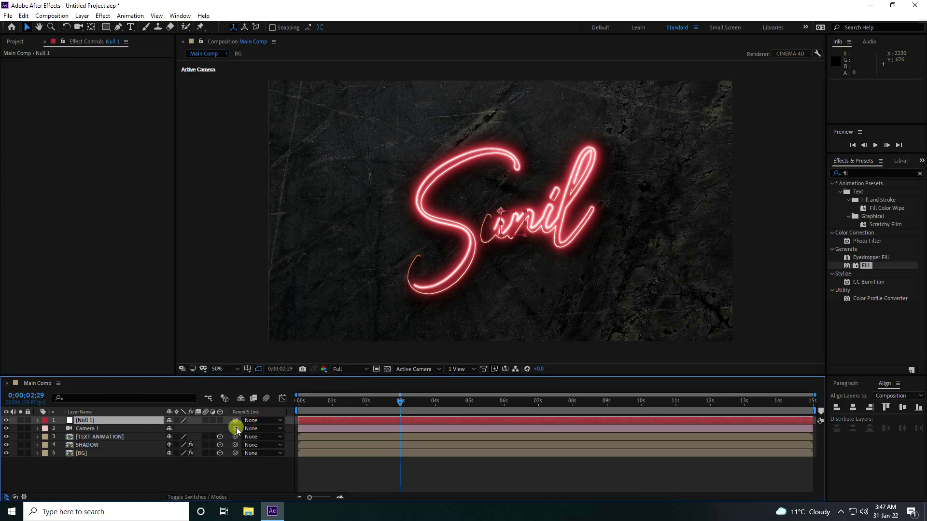
left_click(85, 429)
left_click_drag(237, 428, 80, 420)
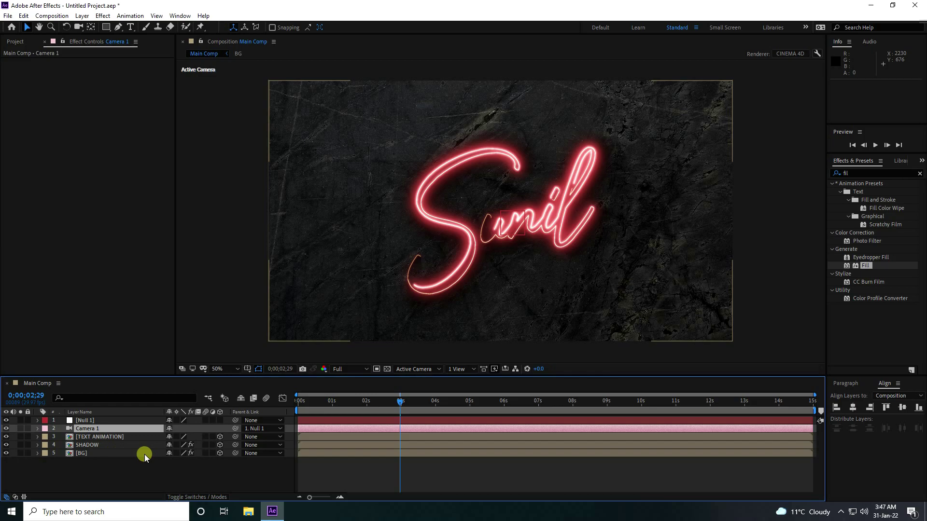
left_click_drag(401, 402, 248, 411)
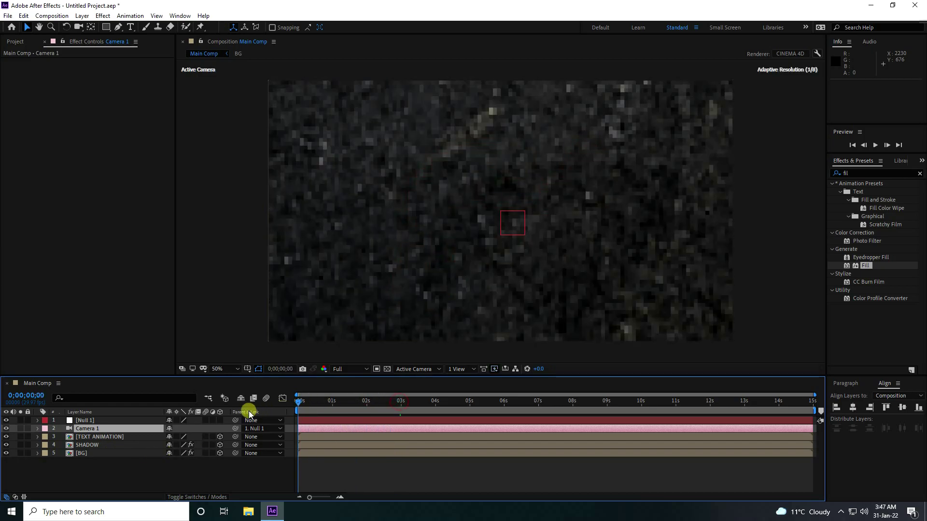
left_click(88, 421)
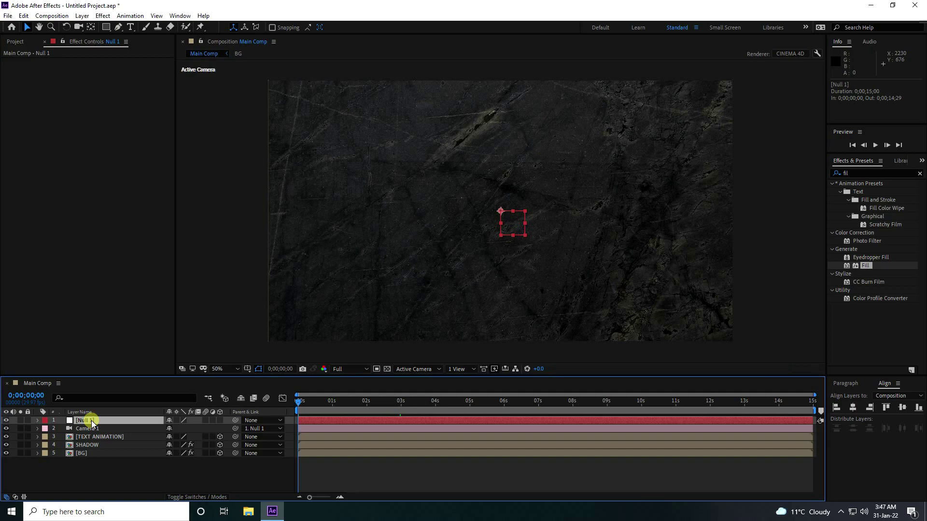
left_click(220, 420)
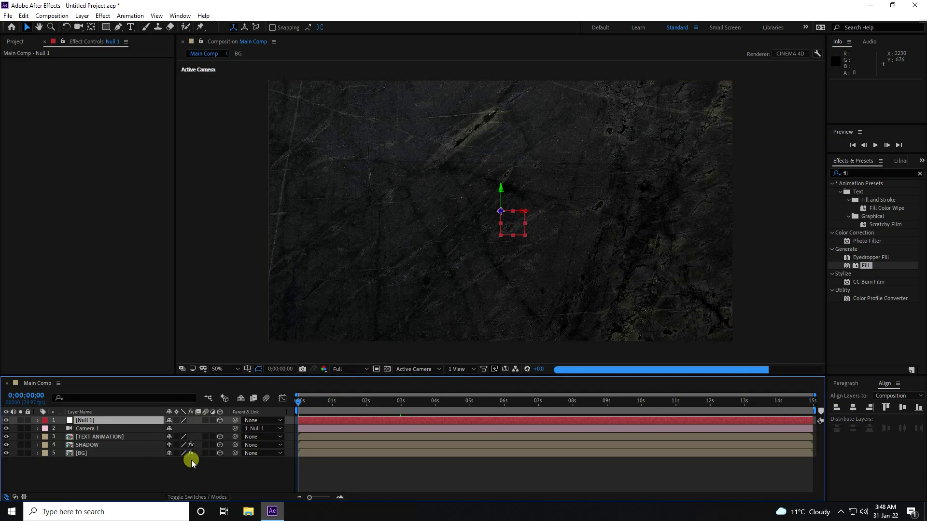
Step: Keyframe Null 1's X and Y Rotation at 45° at the start
key("r")
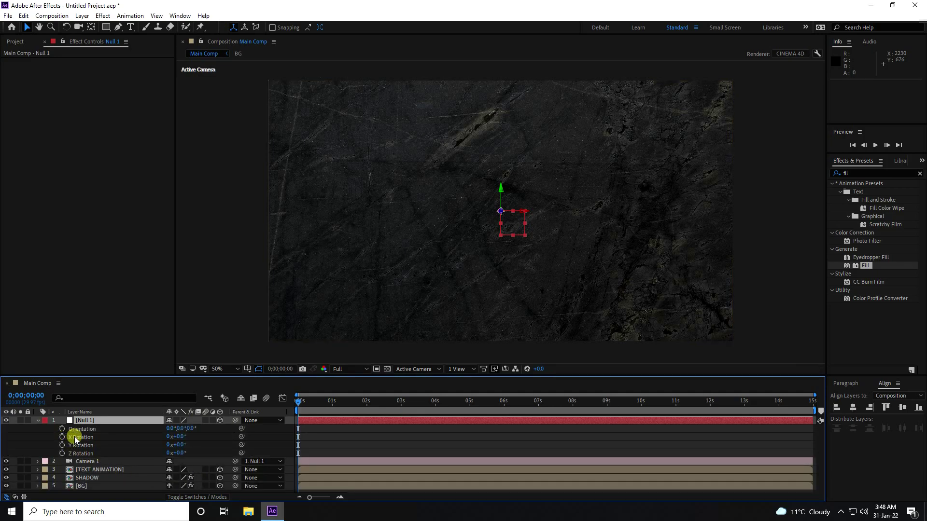
left_click(62, 437)
left_click(63, 445)
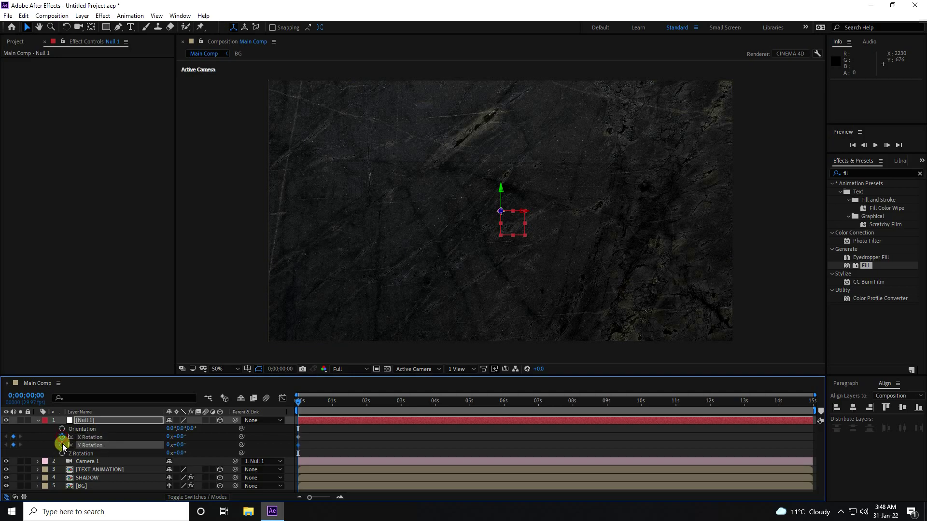
left_click_drag(396, 413, 210, 412)
left_click(170, 444)
left_click(299, 438)
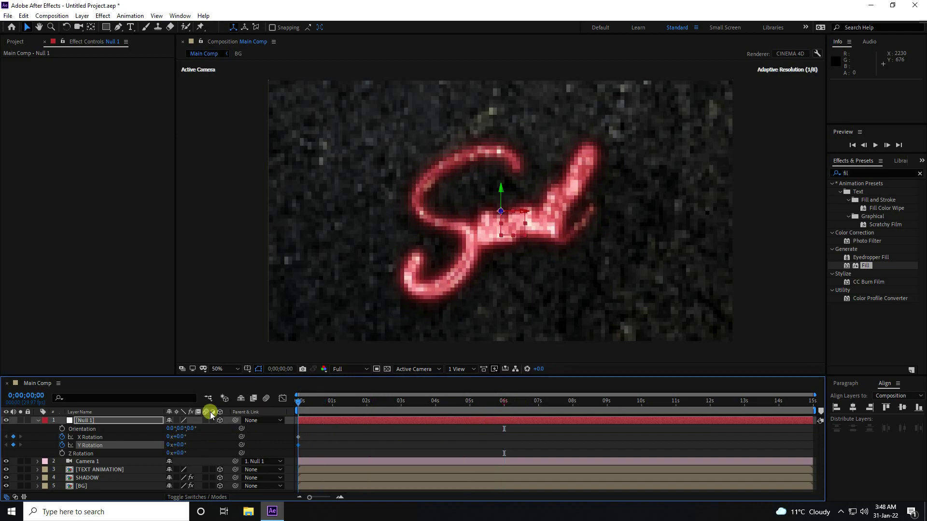
left_click(178, 437)
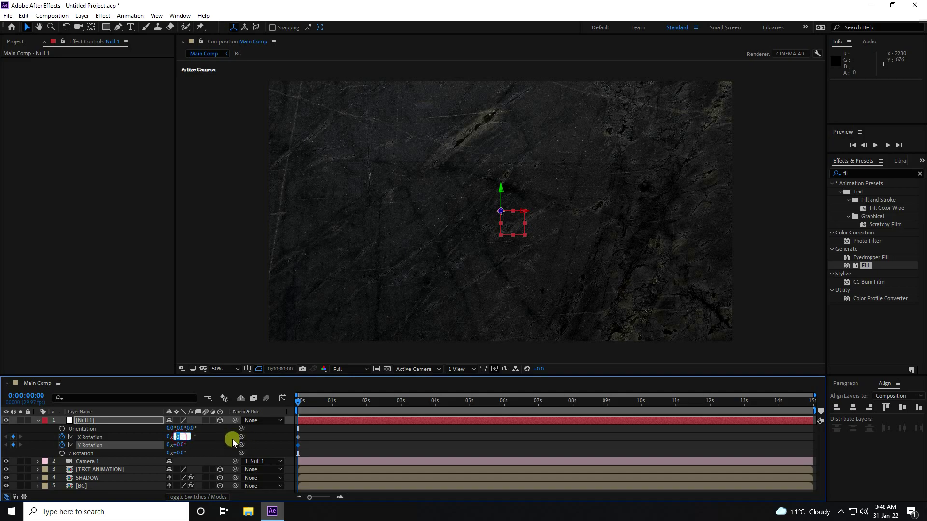
type("45")
key("Tab")
type("45")
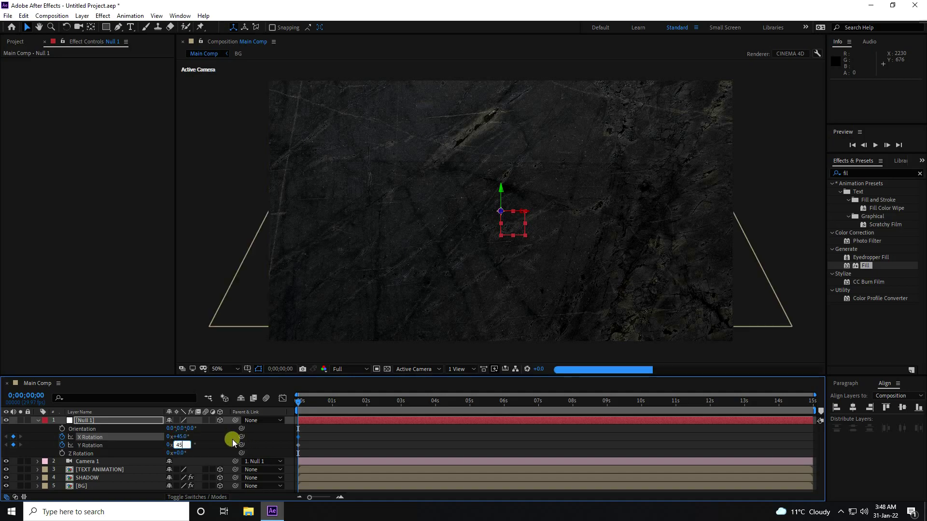
key("Return")
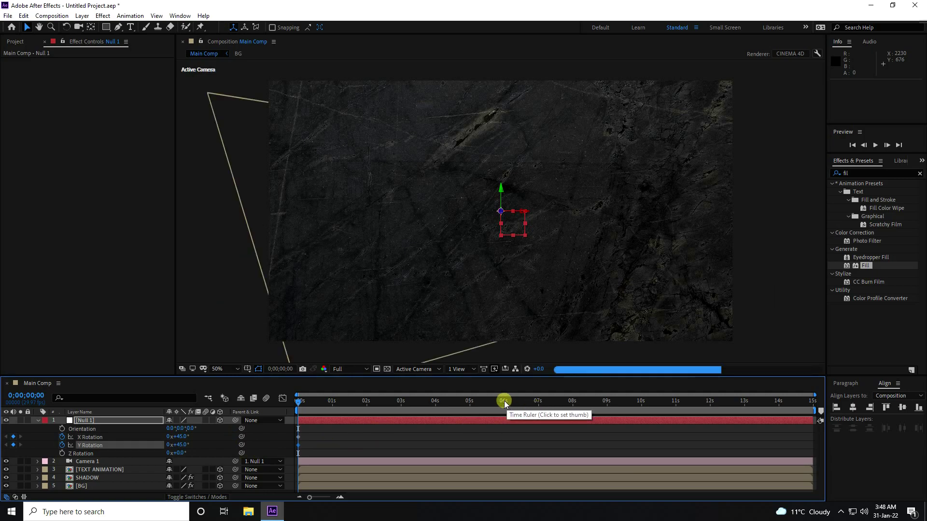
Step: Set X and Y Rotation to 0° at 6 seconds, then scrub back to the start
left_click(504, 401)
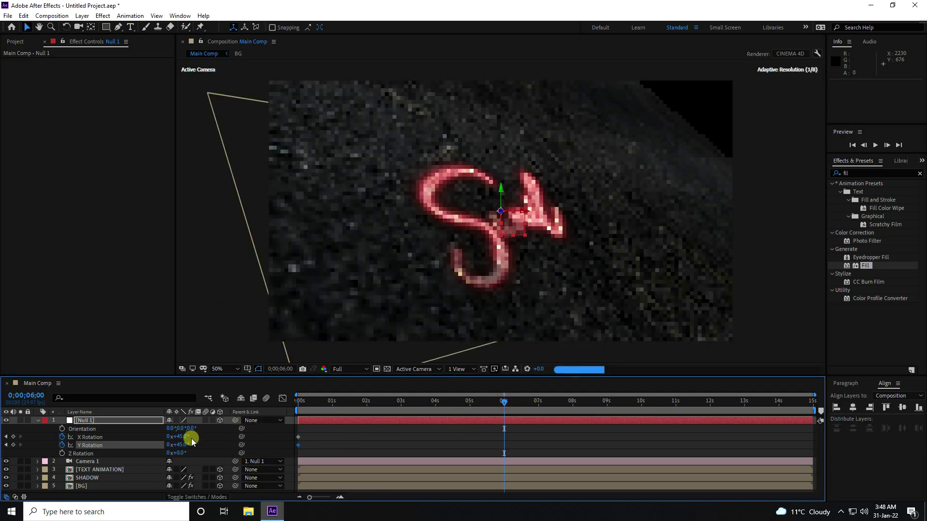
left_click_drag(508, 403, 236, 403)
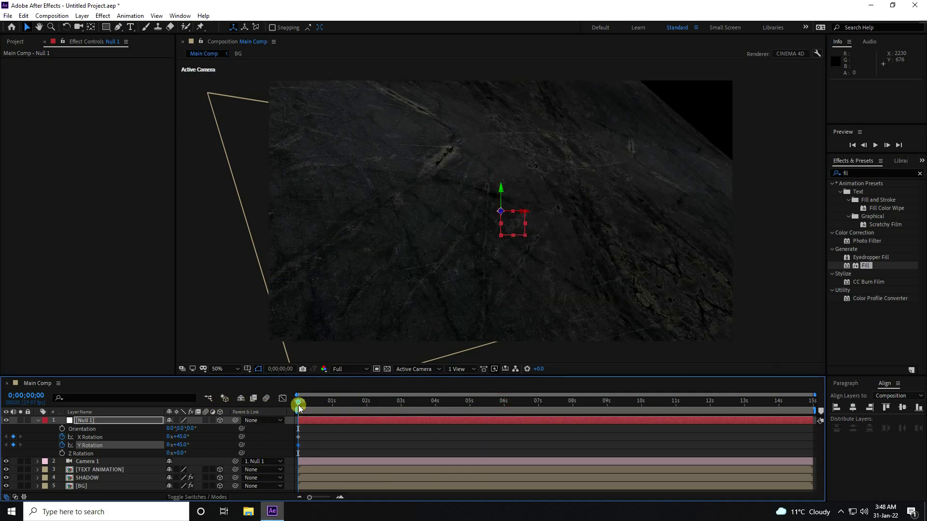
left_click_drag(299, 408, 506, 410)
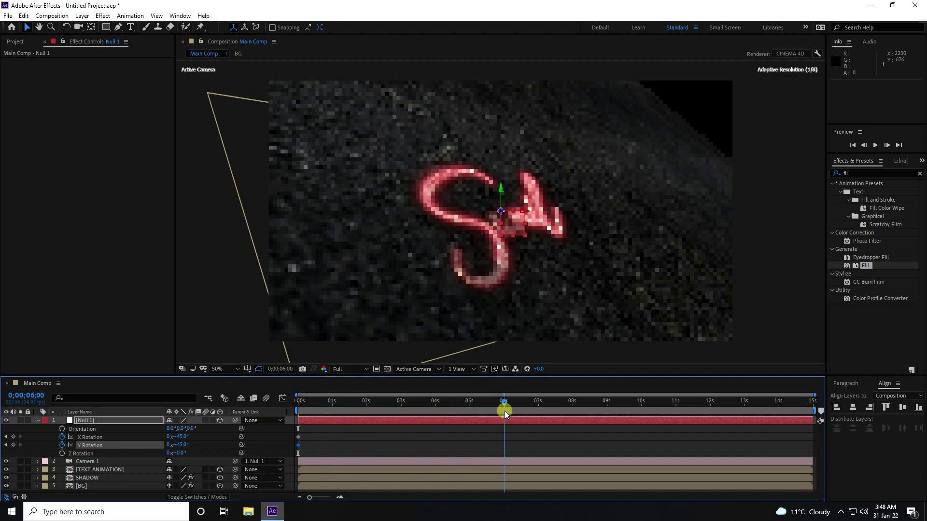
left_click(189, 437)
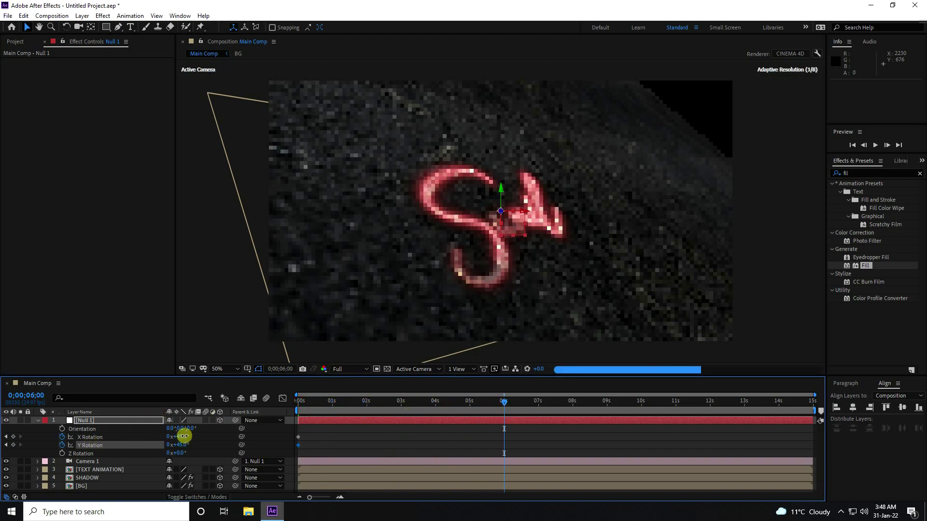
type("0")
key("Tab")
key("Tab")
type("0")
key("Return")
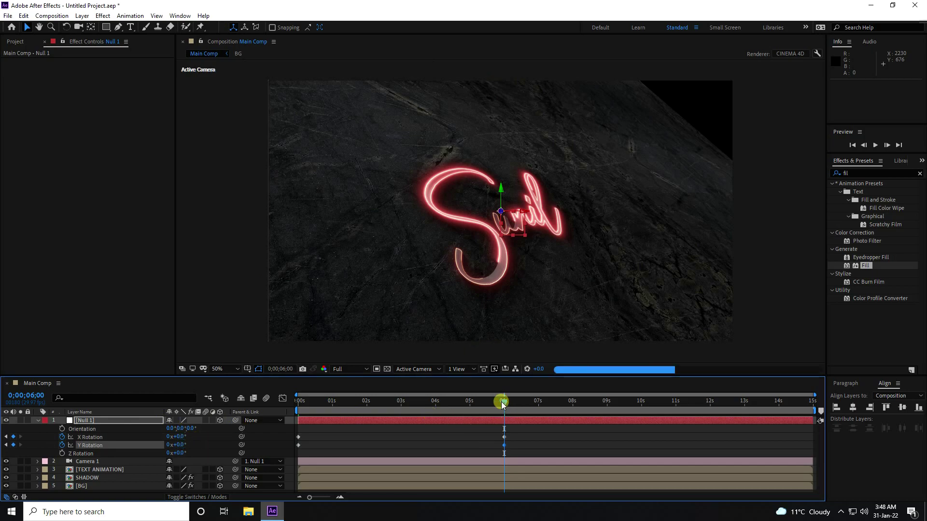
left_click_drag(503, 403, 232, 427)
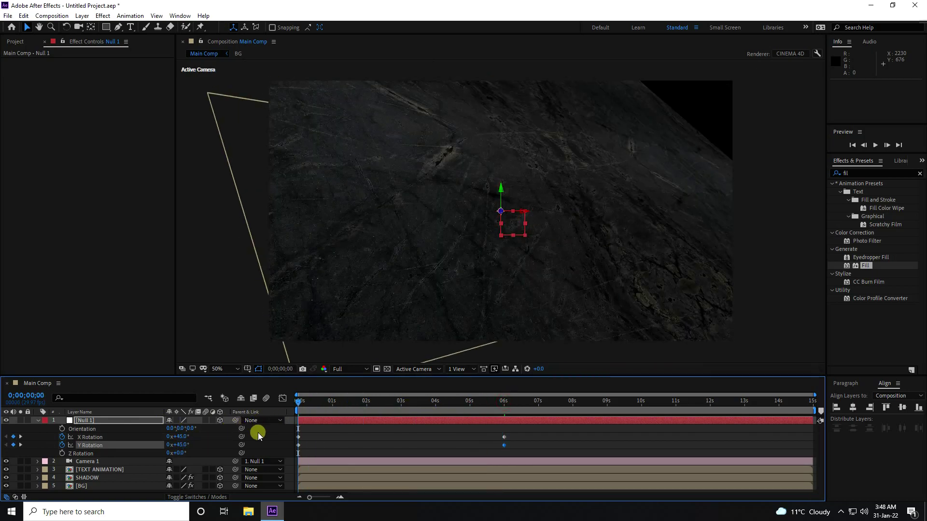
left_click(48, 420)
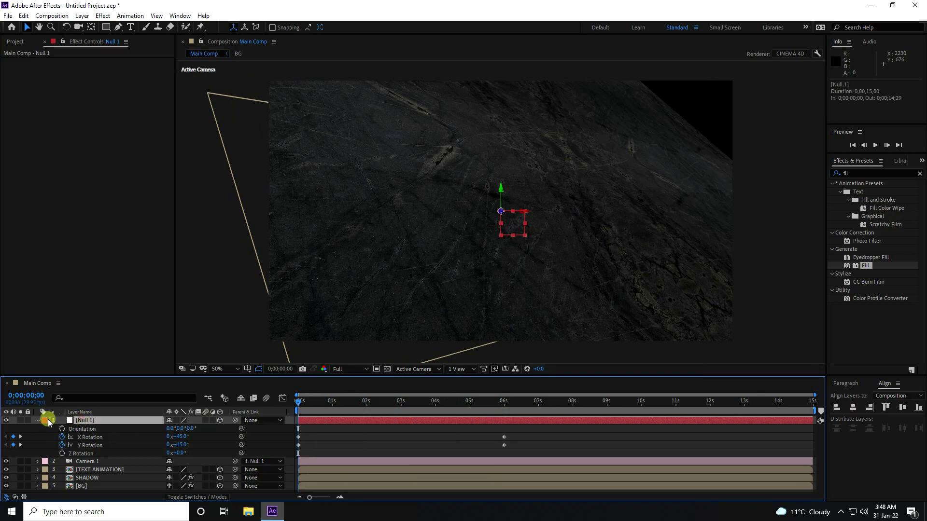
Step: Keyframe Null 1's Scale at 50% on the first frame
left_click(37, 420)
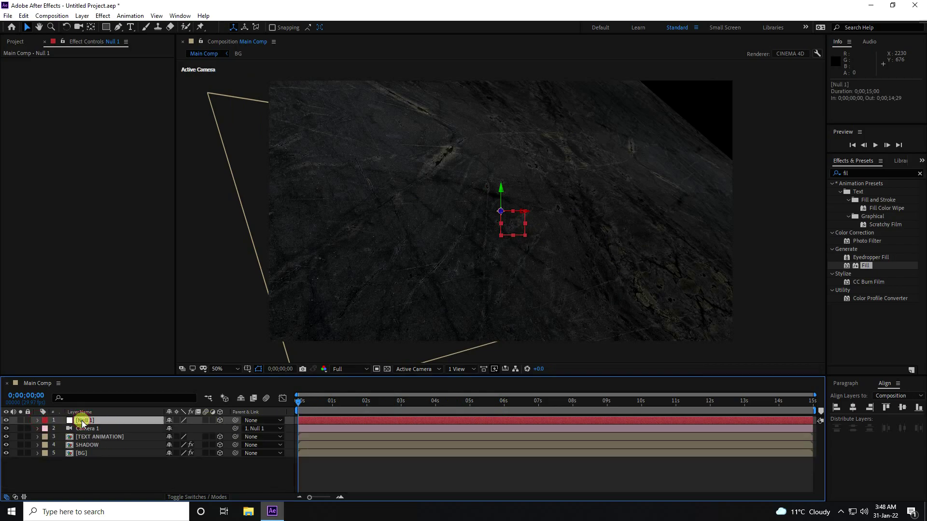
key("s")
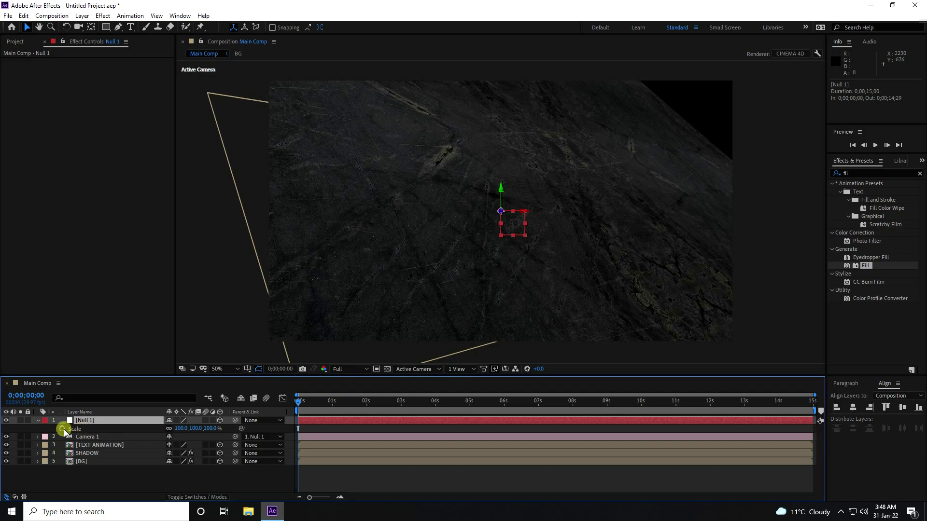
left_click(62, 429)
left_click(181, 428)
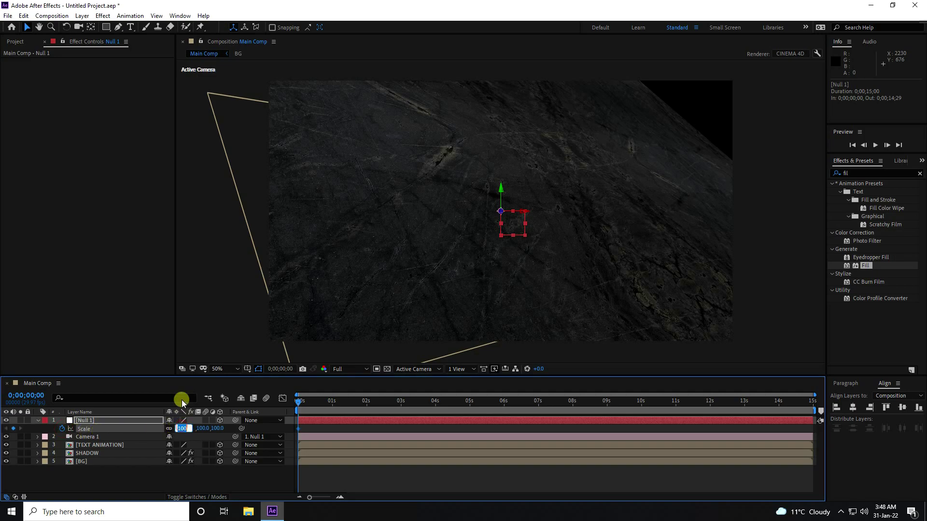
type("50")
key("Return")
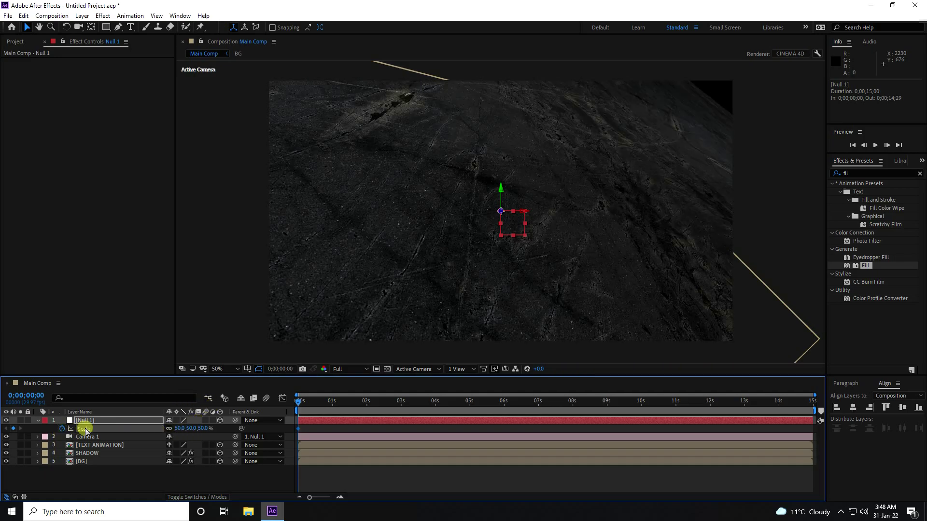
Step: Set Null 1's Scale to 100% at 6 seconds
left_click_drag(304, 403, 507, 411)
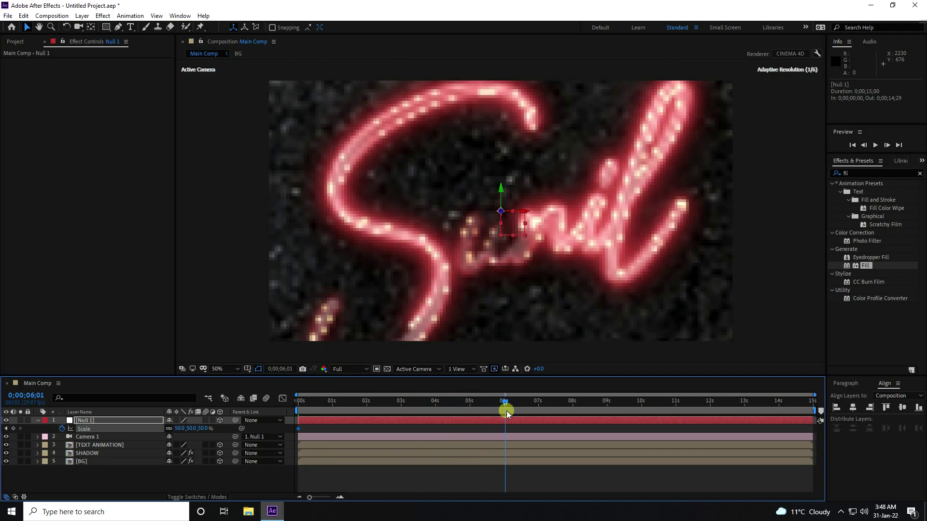
left_click(179, 429)
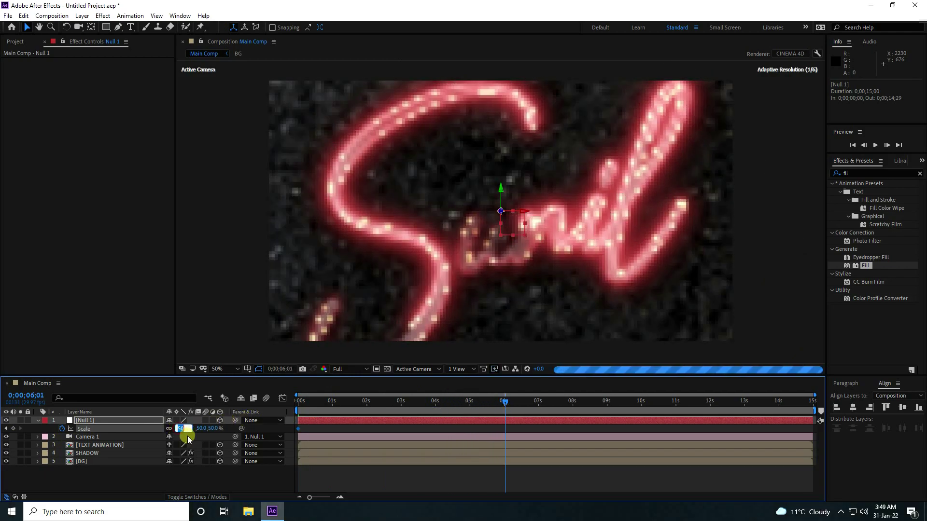
type("100")
key("Return")
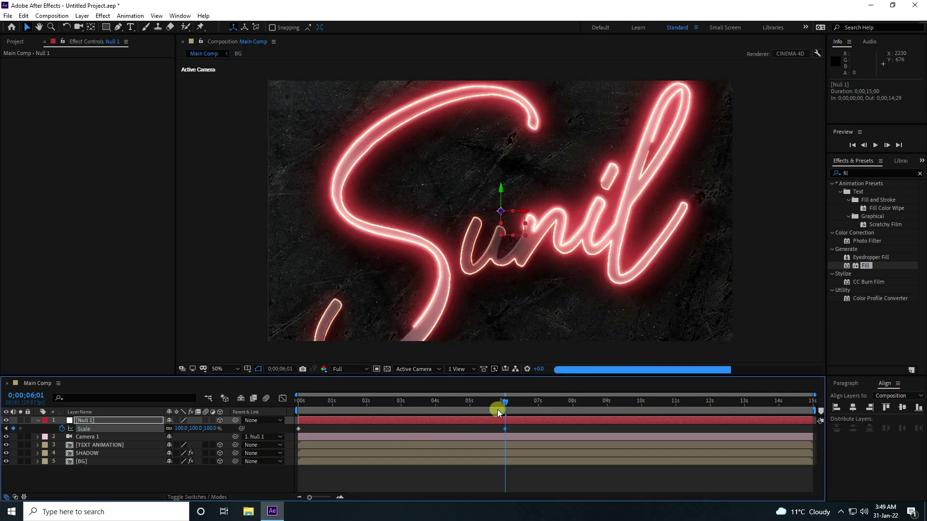
left_click_drag(505, 409, 249, 404)
left_click(323, 415)
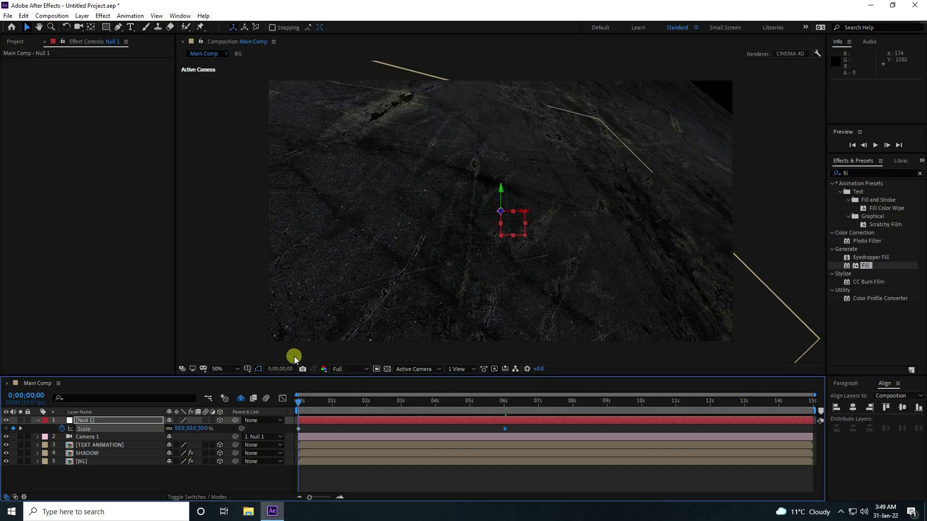
Step: Change Null 1's starting X and Y Rotation to 40°
left_click(92, 413)
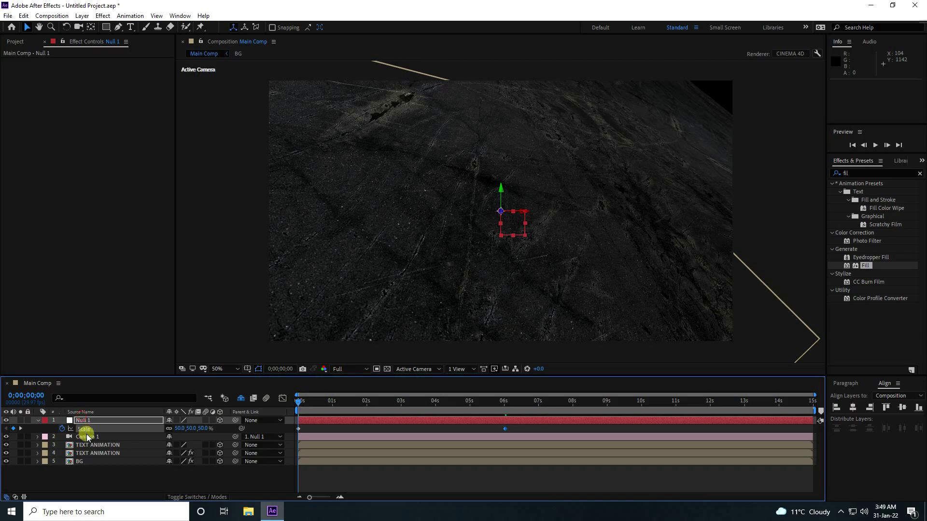
key("r")
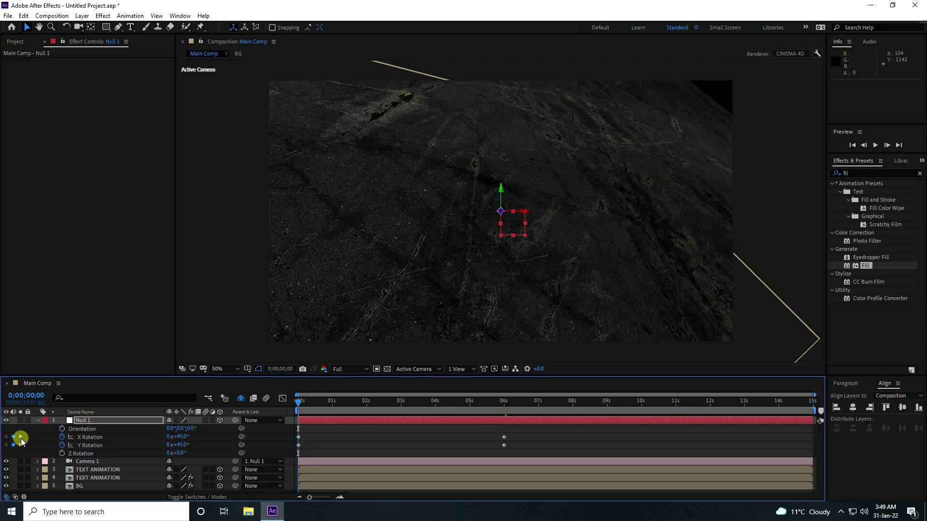
left_click(183, 438)
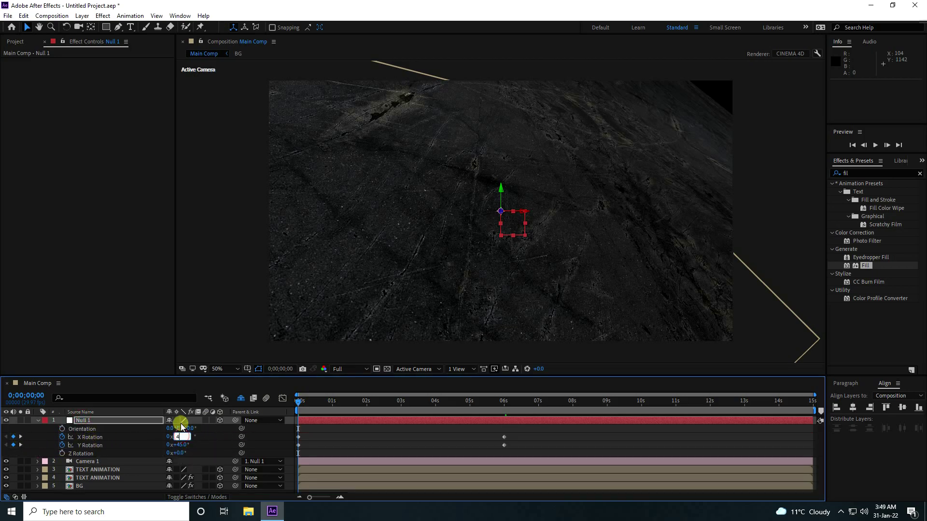
key("Tab")
key("Return")
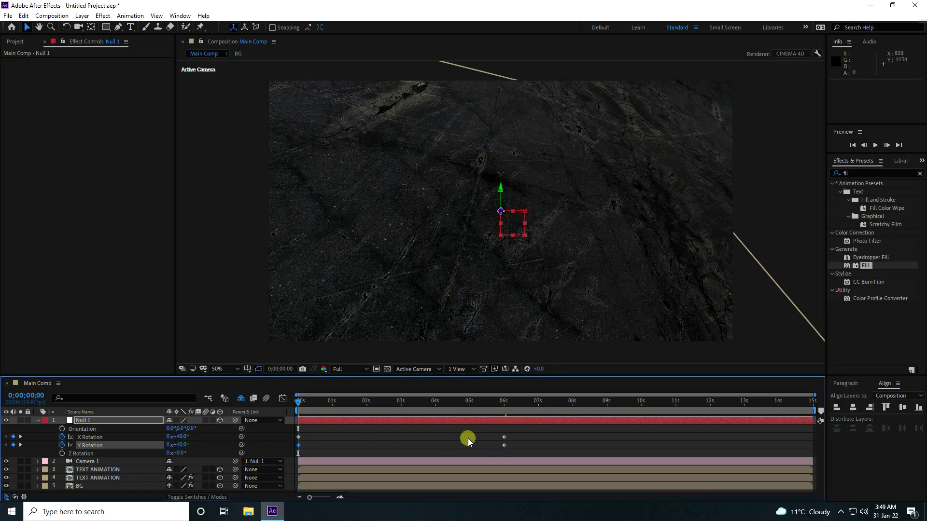
Step: Apply Easy Ease (F9) to all of Null 1's keyframes
left_click(83, 421)
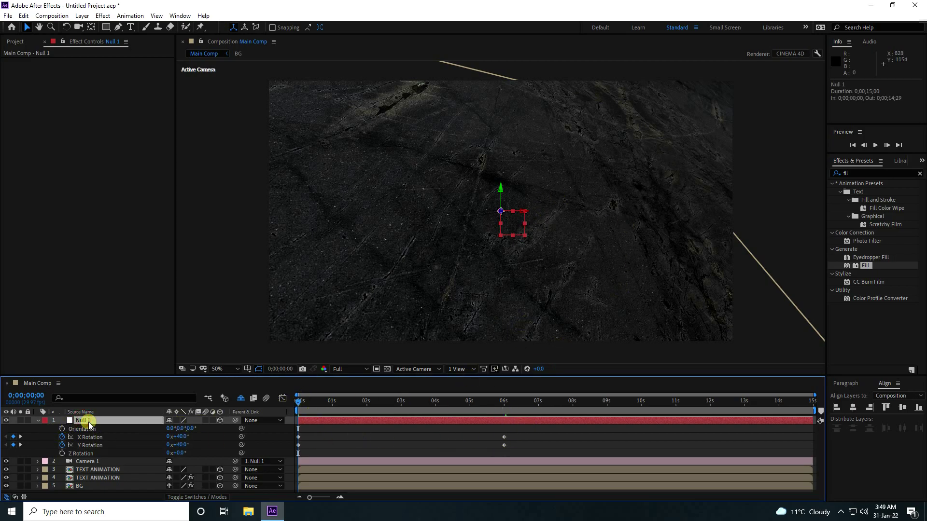
key("u")
left_click_drag(538, 425, 364, 453)
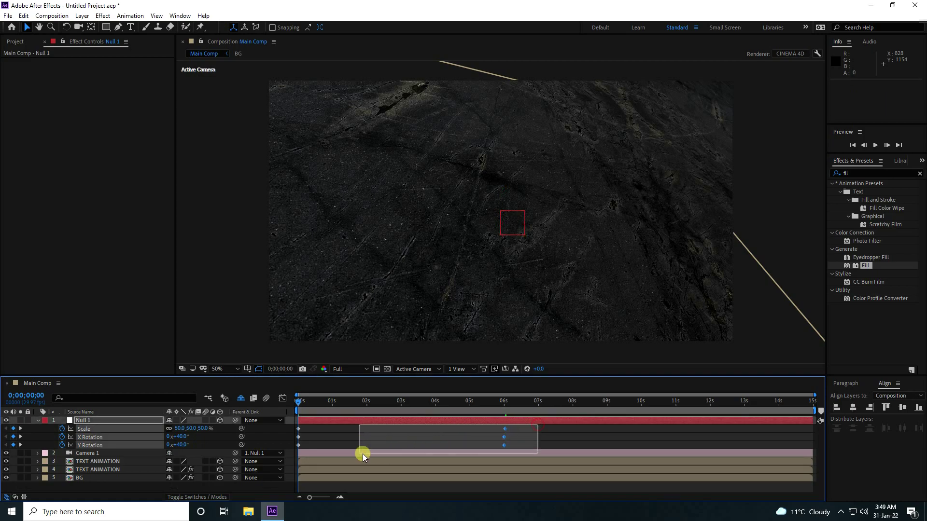
left_click_drag(297, 458, 294, 459)
key("u")
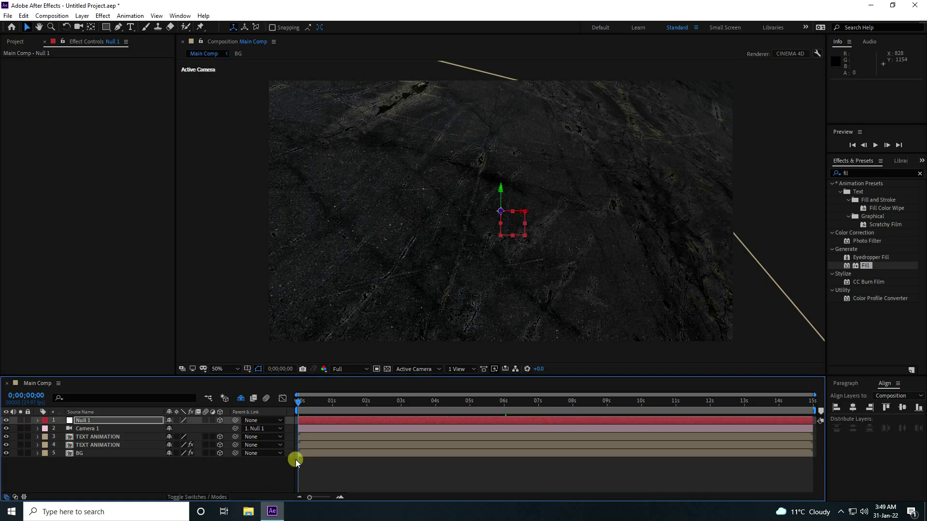
key("u")
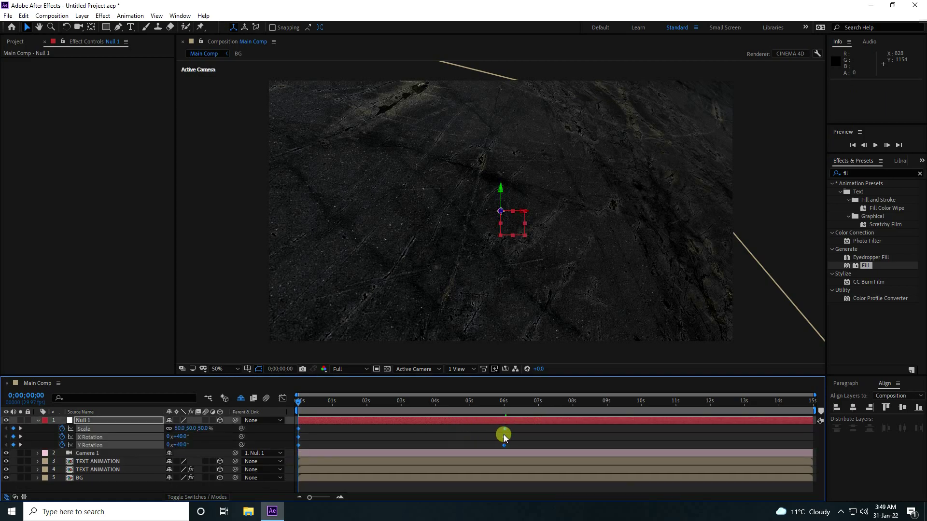
key("F9")
left_click(513, 431)
left_click(506, 430)
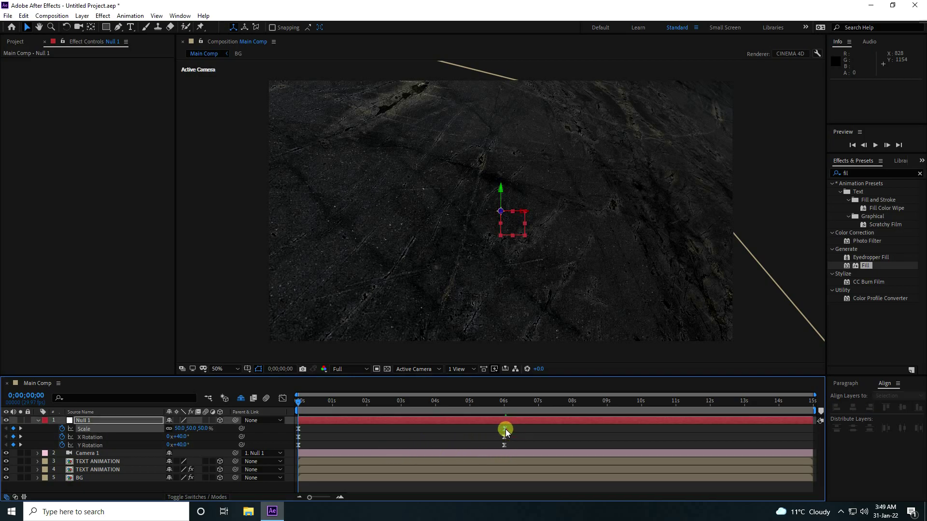
left_click(400, 421)
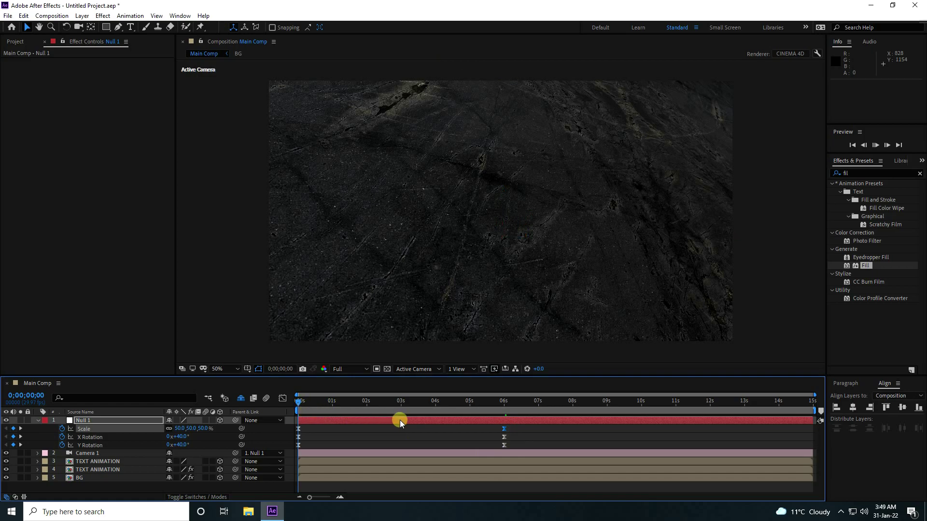
left_click_drag(399, 421, 422, 378)
Step: Set preview resolution to Half and play the fly-in from the first frame
key("space")
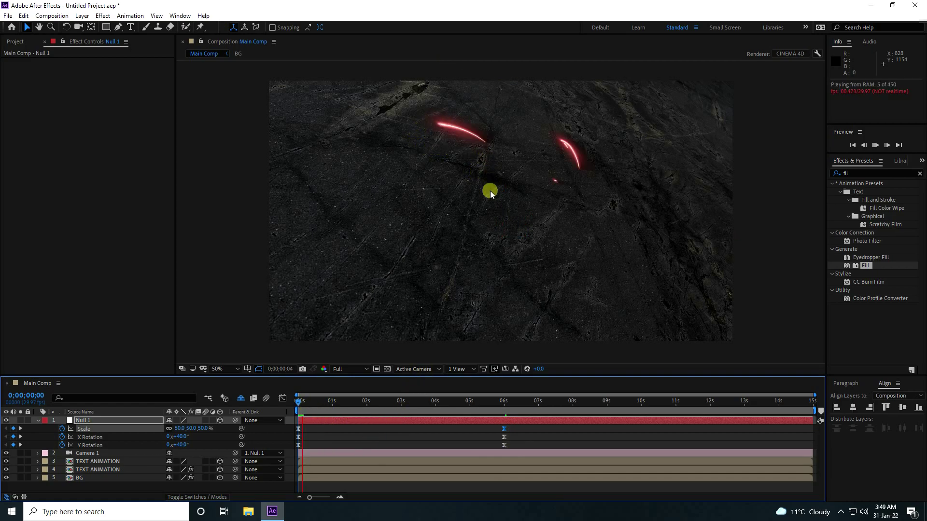
left_click(305, 401)
left_click(366, 369)
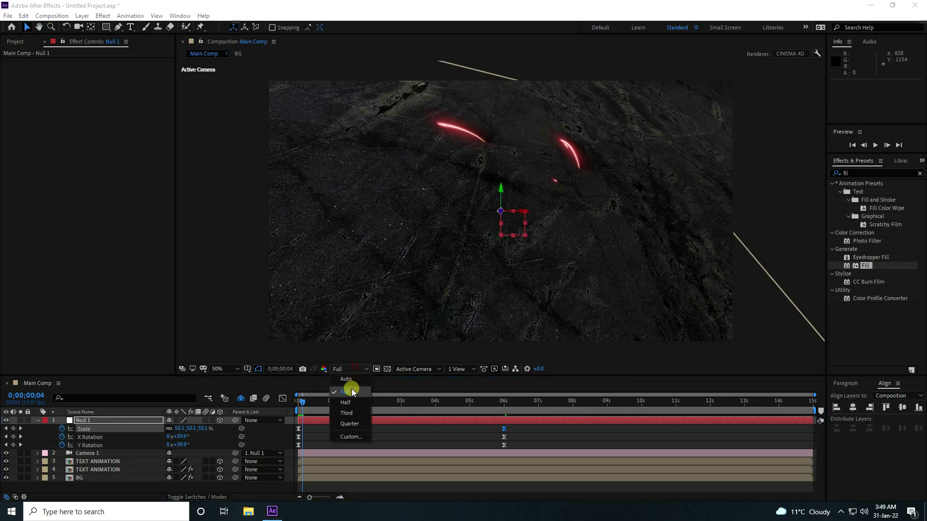
left_click(348, 404)
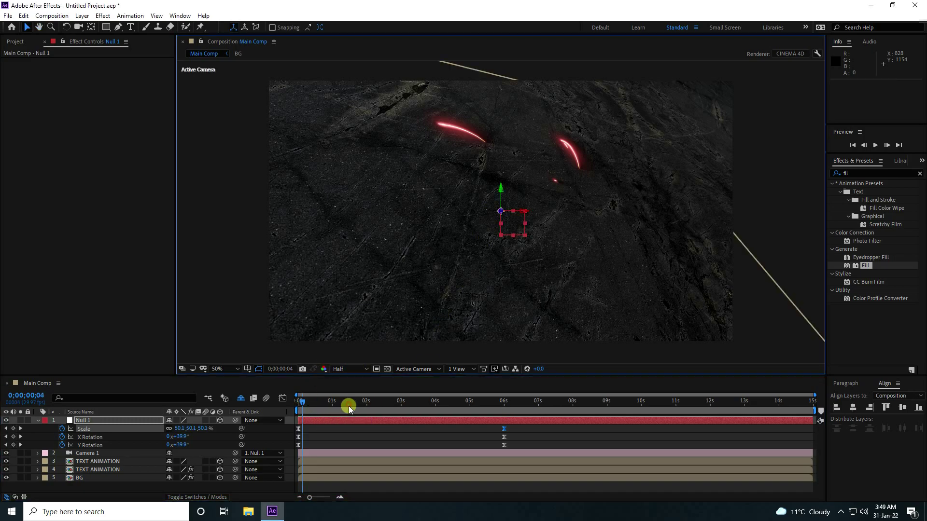
left_click(296, 405)
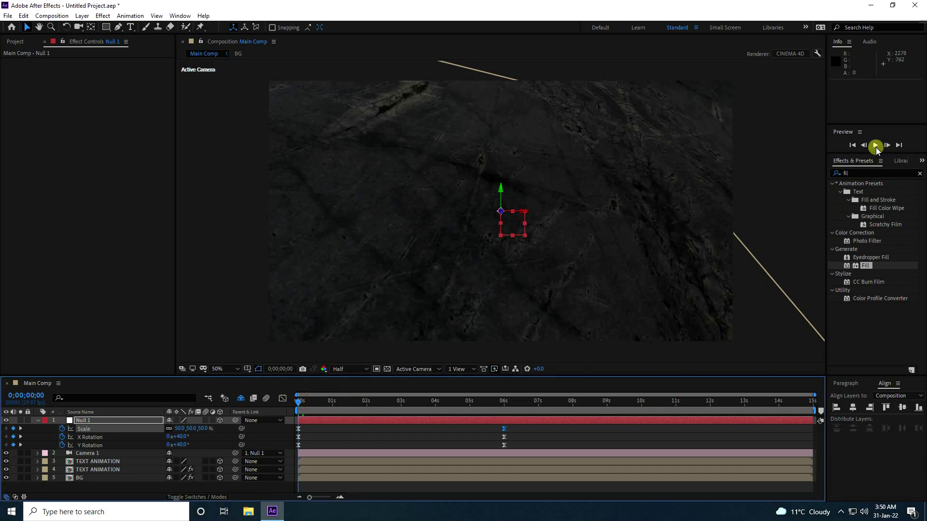
left_click(876, 146)
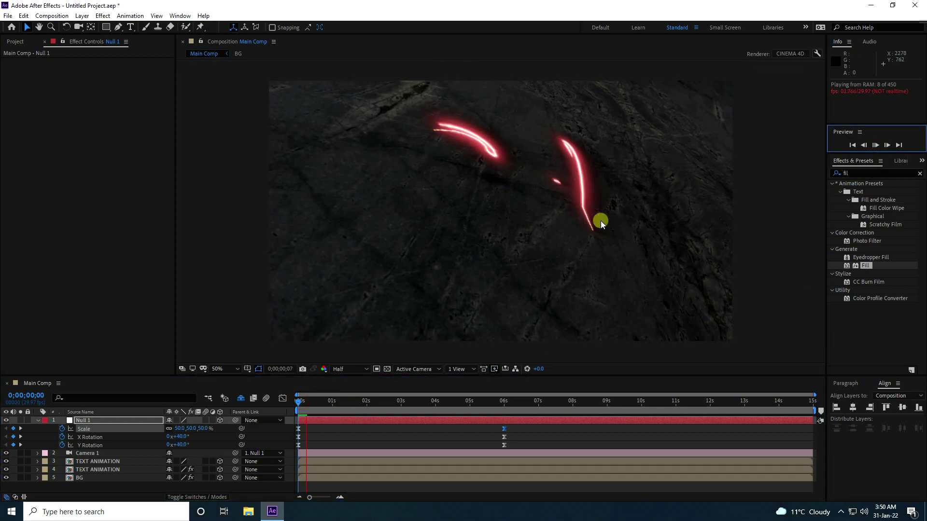
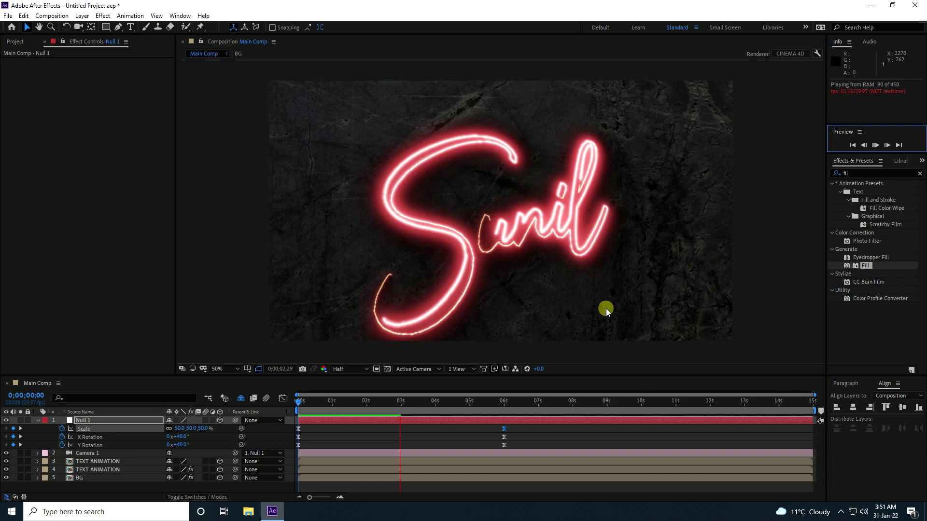
Step: Scrub back and RAM-preview the red neon Sunil animation from the start
left_click_drag(398, 407, 299, 407)
key("space")
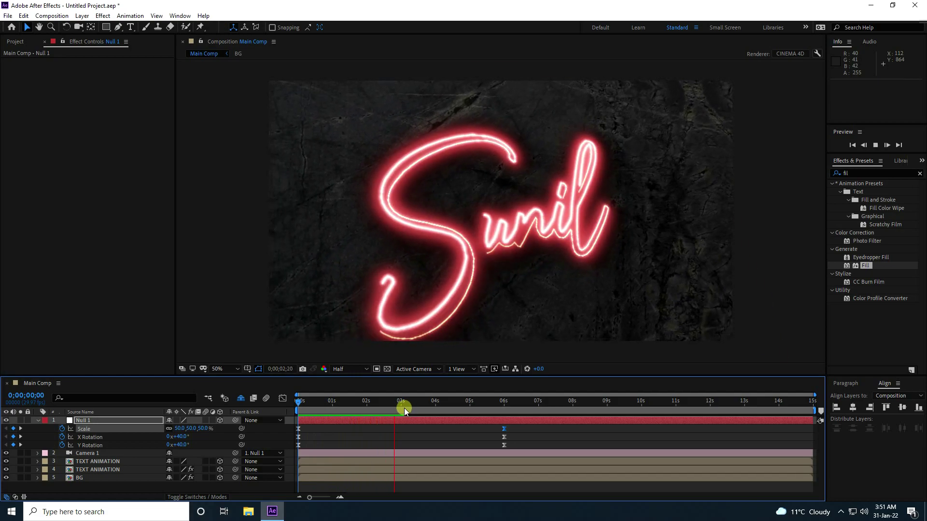
left_click(392, 401)
left_click_drag(392, 400, 216, 398)
key("space")
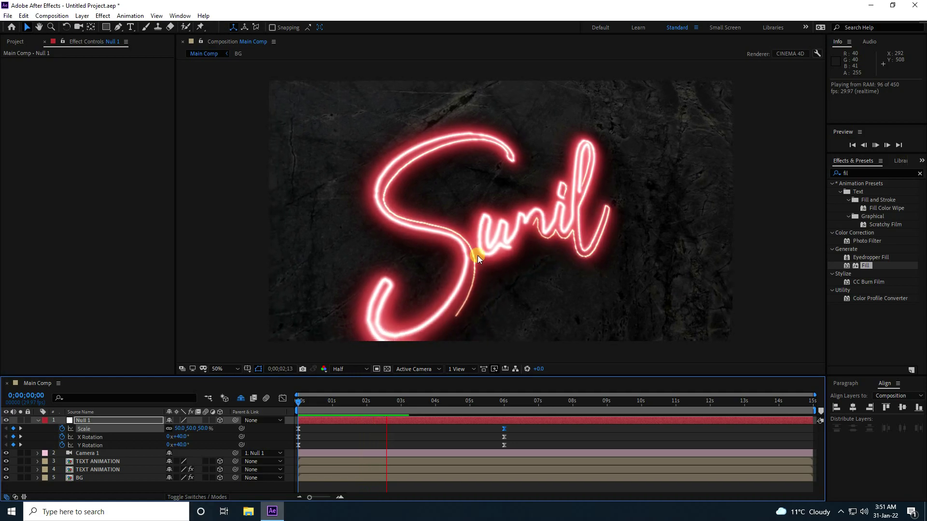
Step: Replay the preview, stop at 2:15, then collapse Null 1's properties and deselect it
left_click_drag(414, 402, 225, 353)
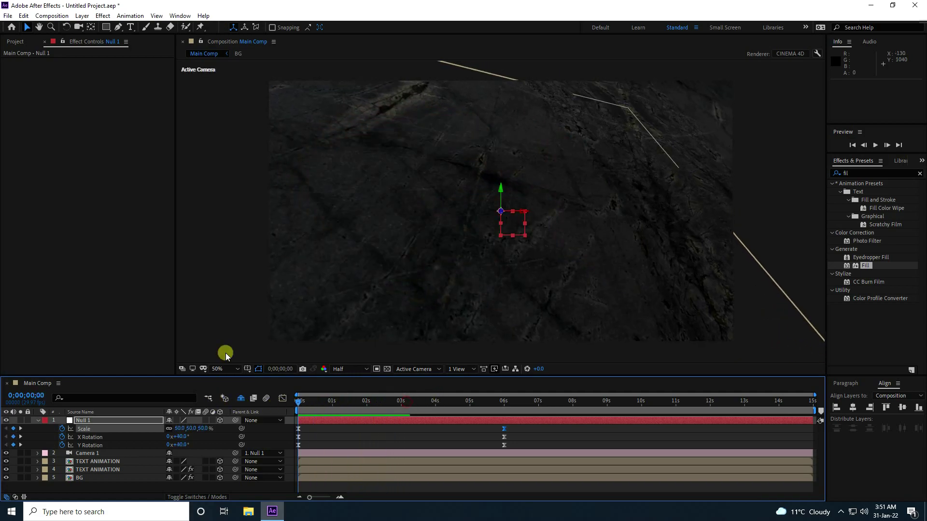
key("space")
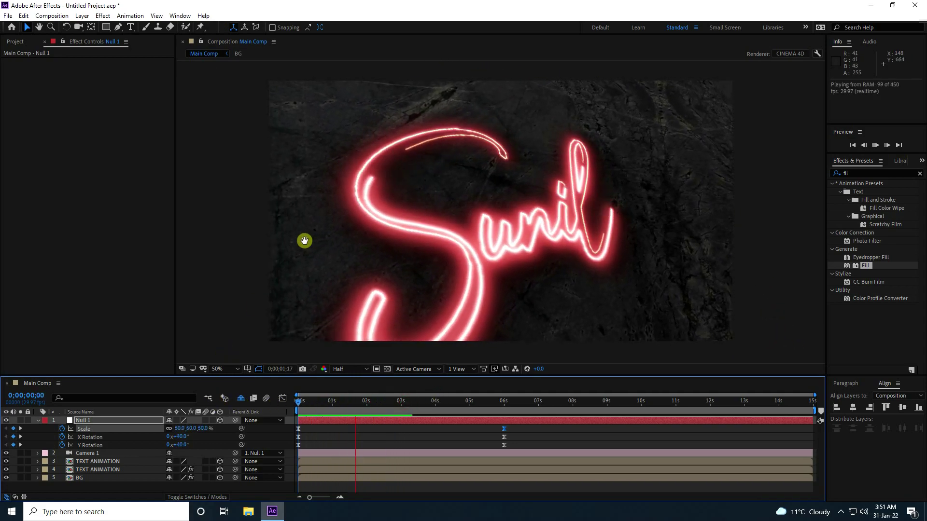
key("space")
left_click(38, 420)
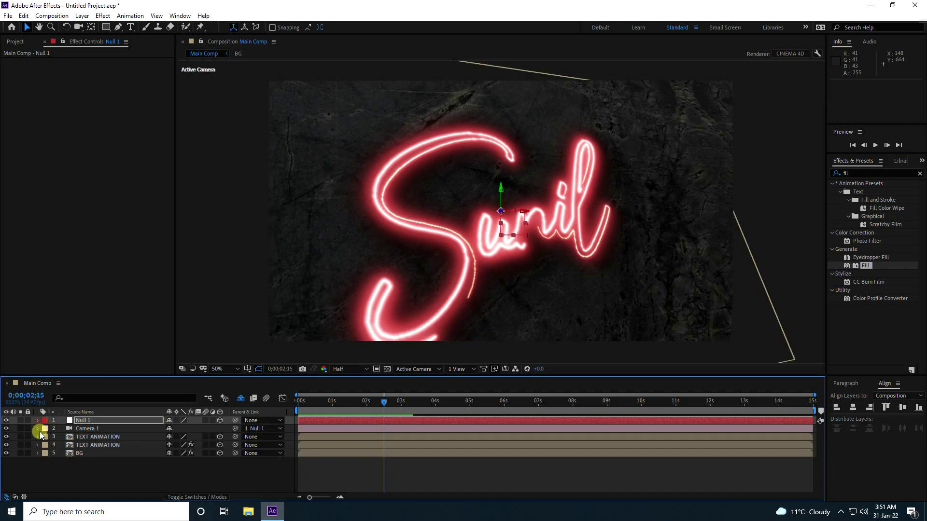
left_click(100, 481)
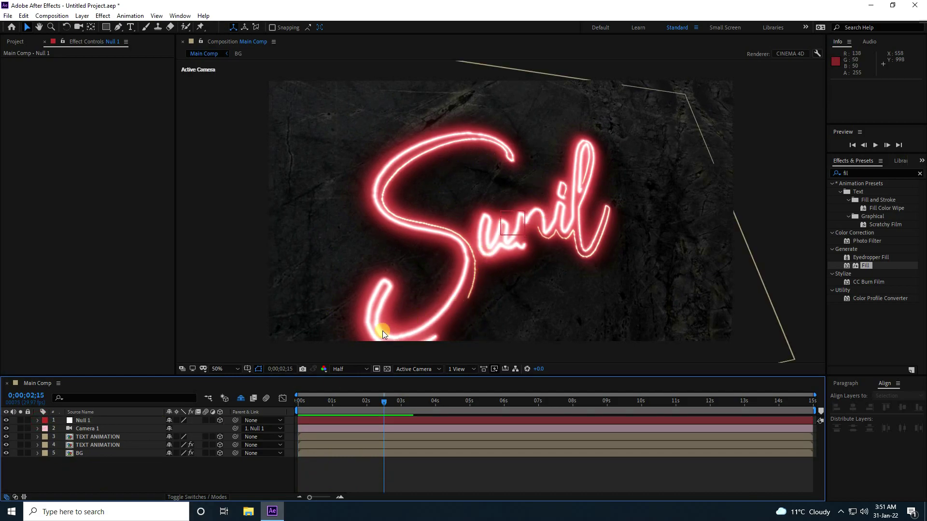
Step: Add a new adjustment layer on top of the timeline
right_click(117, 465)
mouse_move(213, 359)
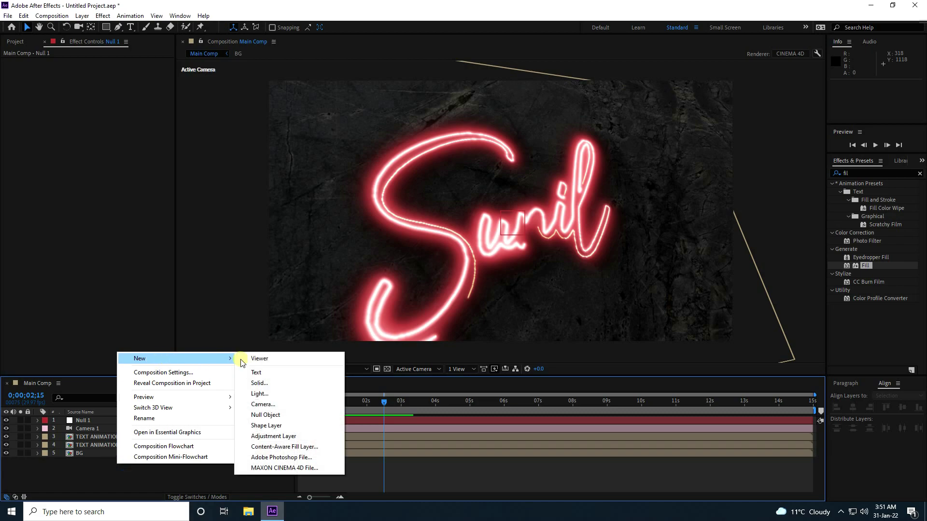
left_click(266, 437)
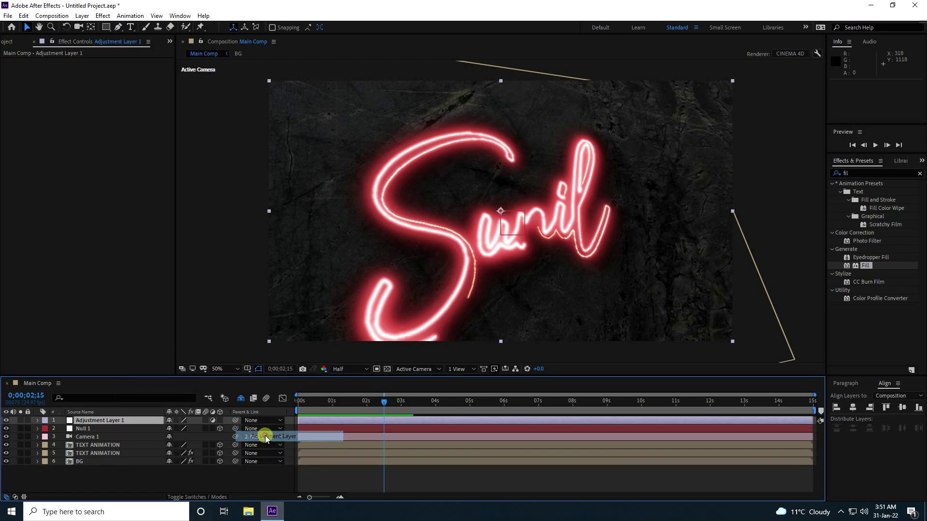
Step: Apply CC Vignette to Adjustment Layer 1 to darken the composition edges
left_click(866, 175)
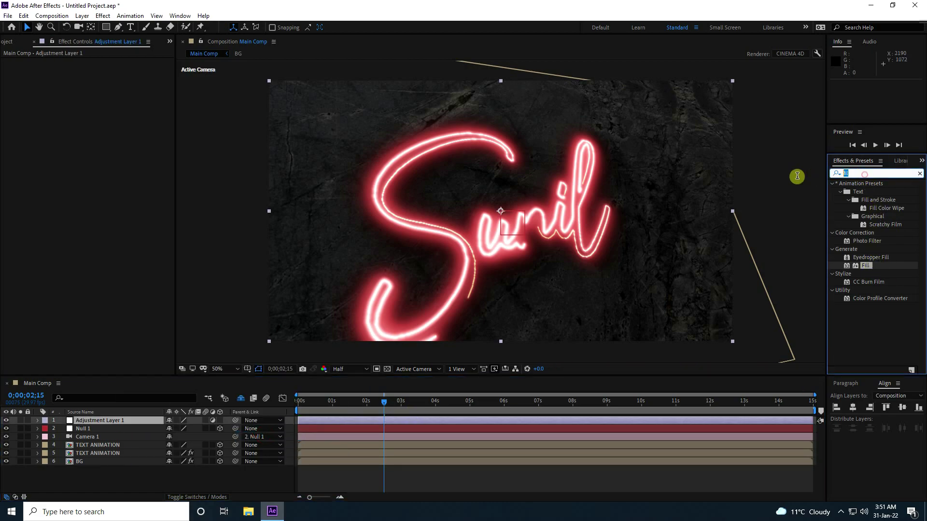
type("cc v")
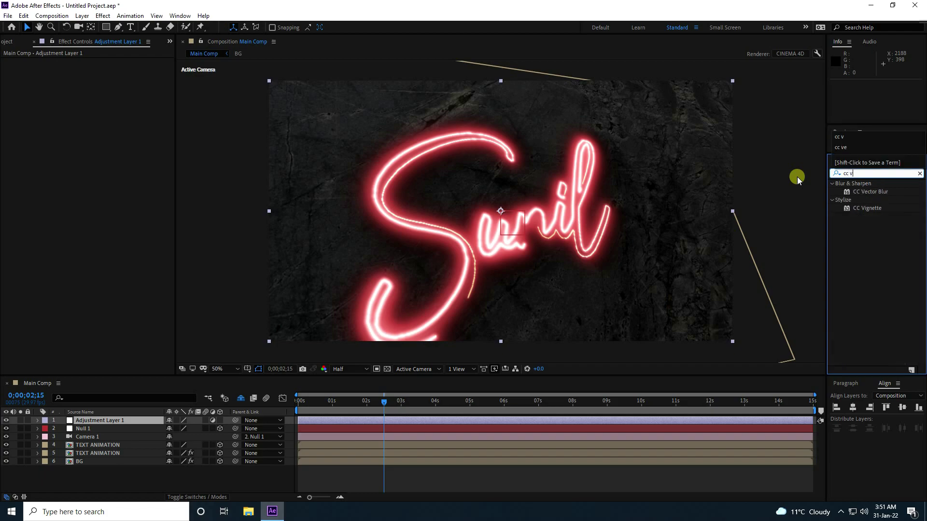
left_click_drag(888, 213, 25, 214)
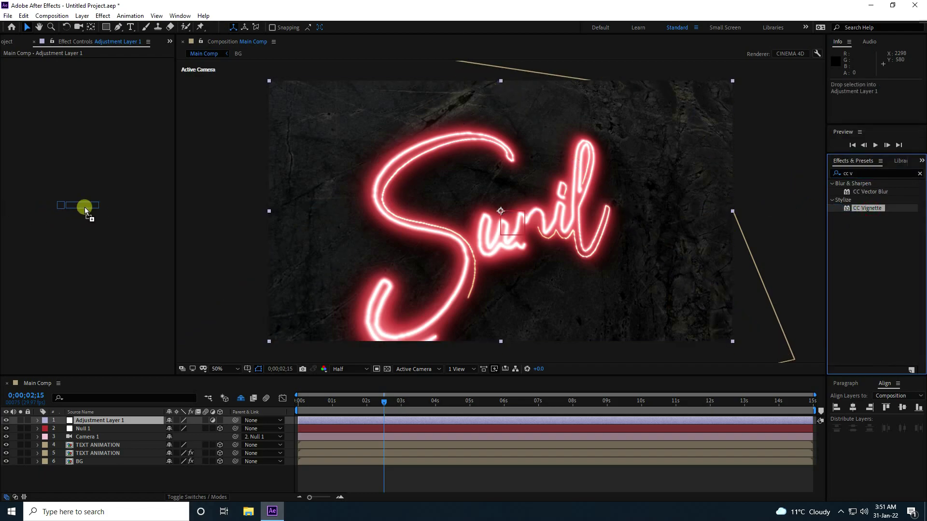
left_click_drag(85, 211, 87, 215)
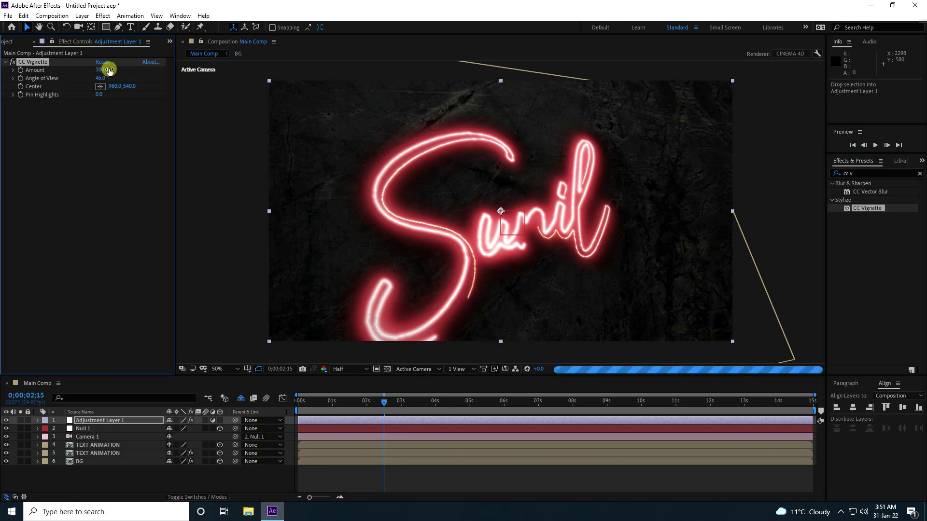
left_click(859, 174)
Step: Apply Curves to Adjustment Layer 1 and tweak the master RGB curve
type("cur")
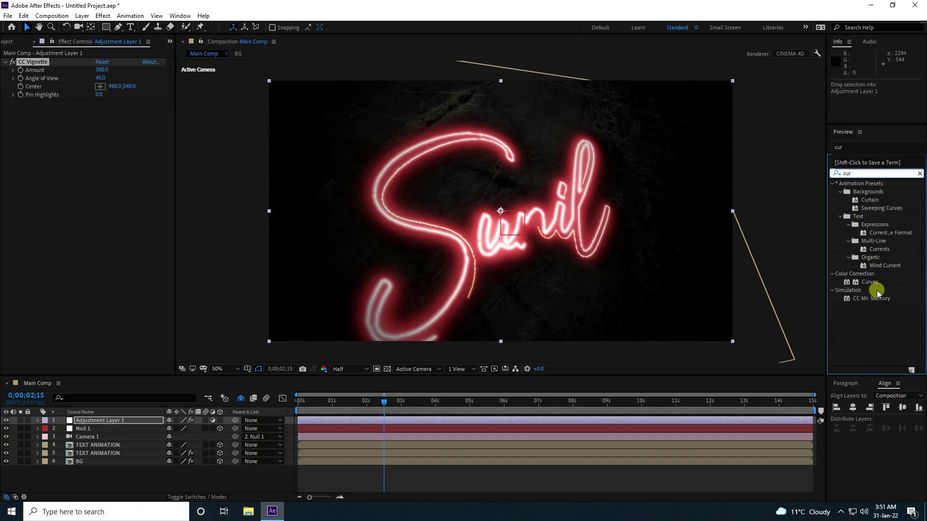
left_click_drag(869, 282, 107, 236)
mouse_move(97, 189)
left_mouse_down()
mouse_move(104, 180)
mouse_move(97, 176)
left_mouse_up()
mouse_move(55, 226)
left_mouse_down()
mouse_move(46, 225)
mouse_move(54, 228)
left_mouse_up()
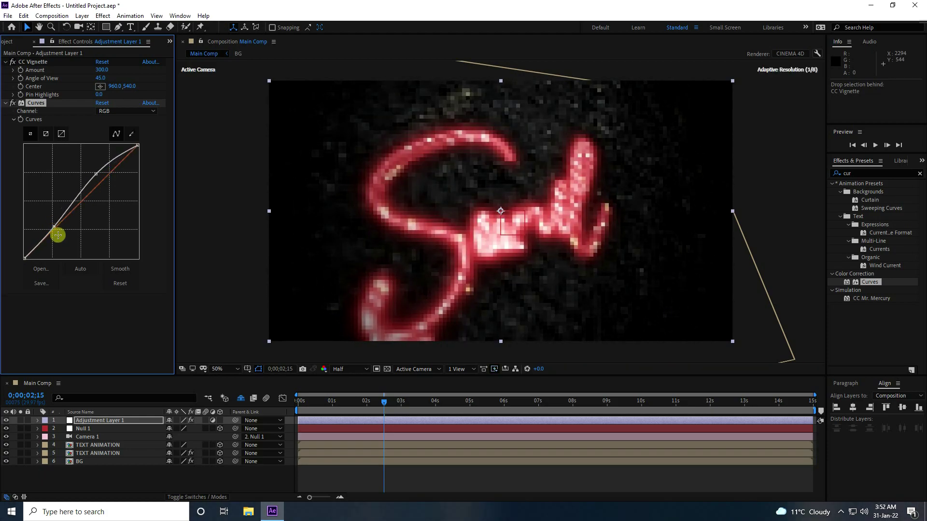
Step: Lower the Red and Green channel curves to cut red and green
left_click(104, 111)
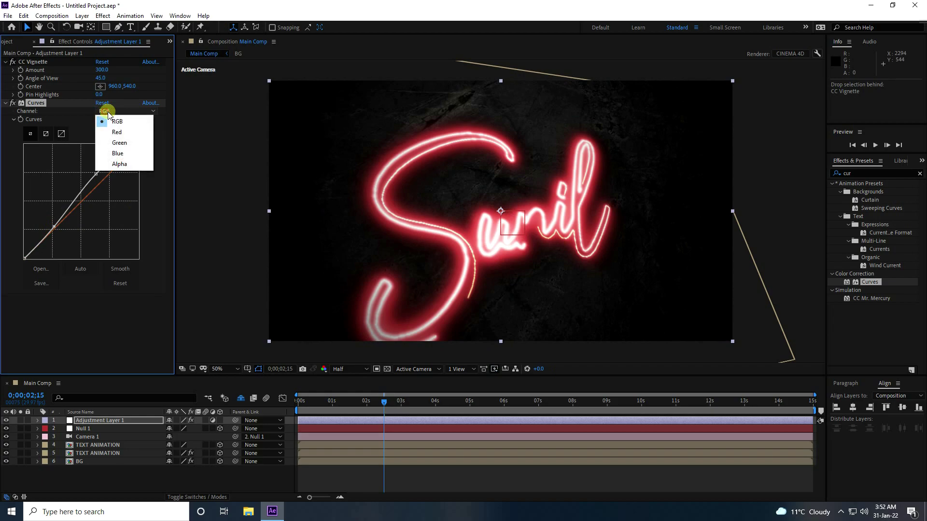
left_click(124, 134)
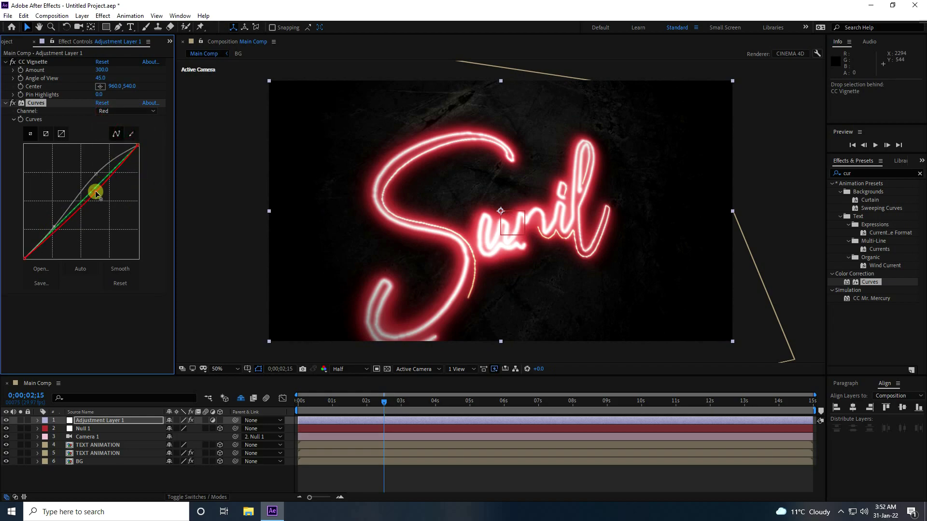
left_click_drag(96, 193, 101, 195)
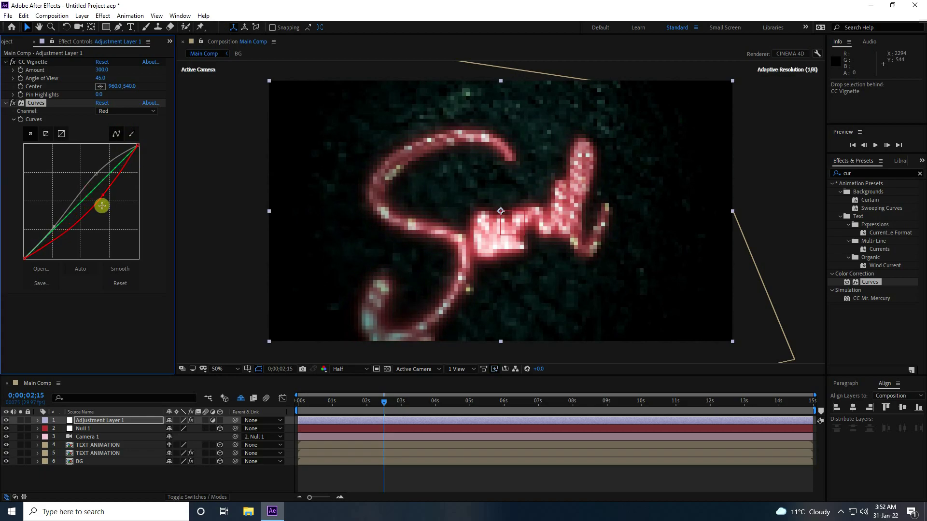
left_click(113, 110)
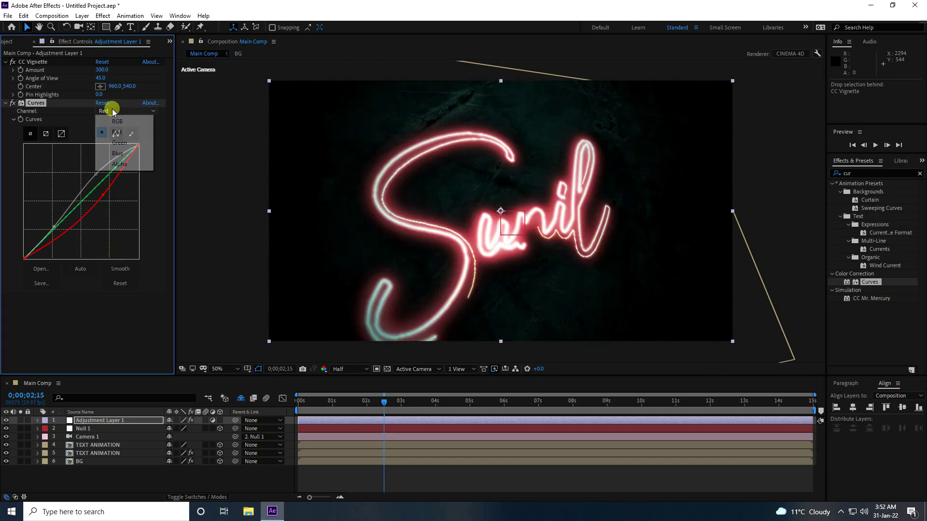
left_click(120, 142)
left_click_drag(93, 190, 104, 196)
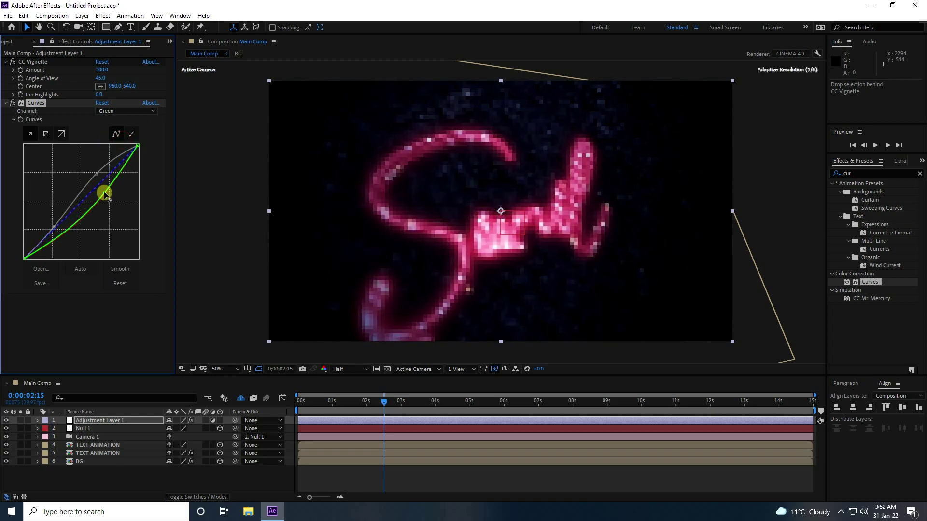
Step: Raise the Blue channel curve to push the neon toward purple-pink
left_click(114, 111)
left_click(116, 158)
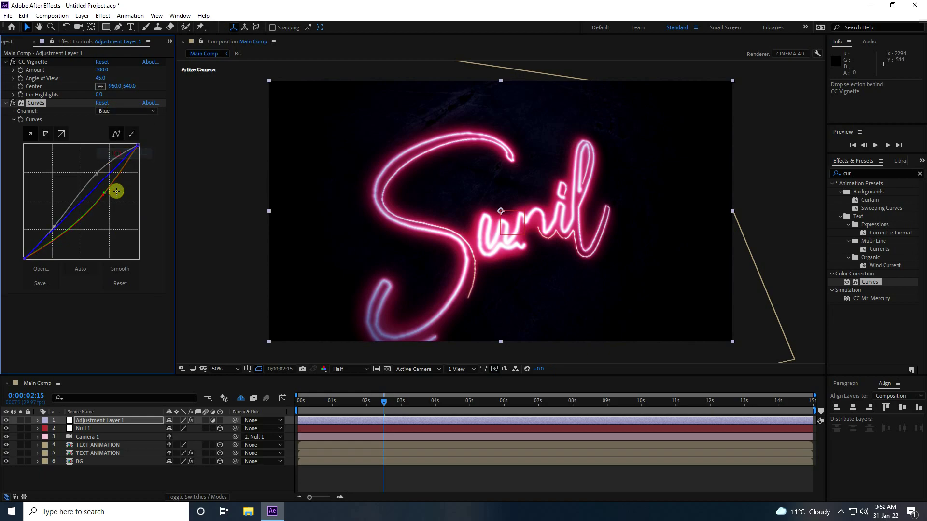
left_click_drag(107, 177, 107, 178)
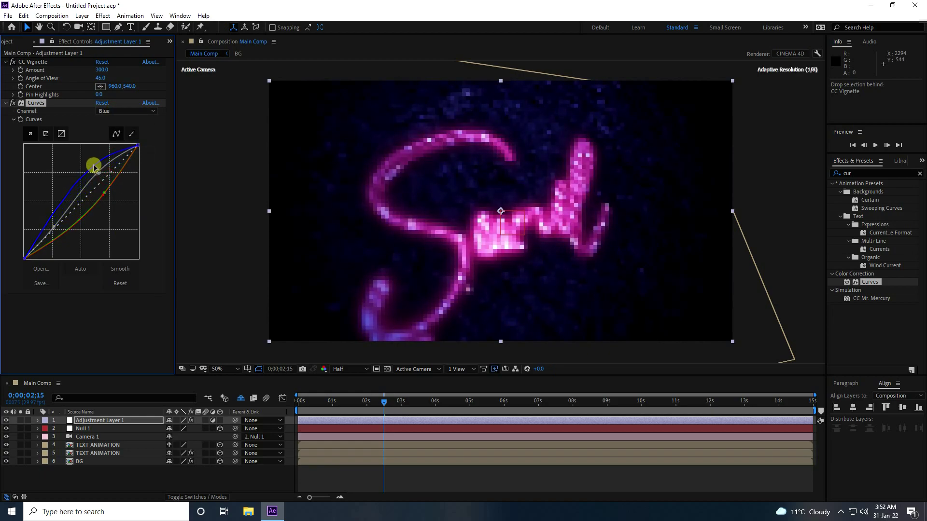
left_click(341, 369)
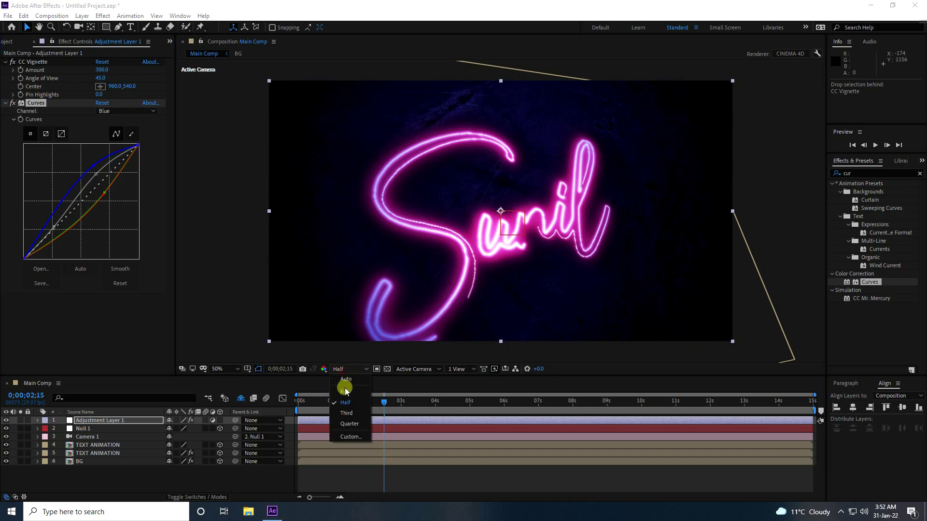
Step: Set preview resolution to Full, return to frame 0, and save as b.aep on the Desktop
left_click(345, 395)
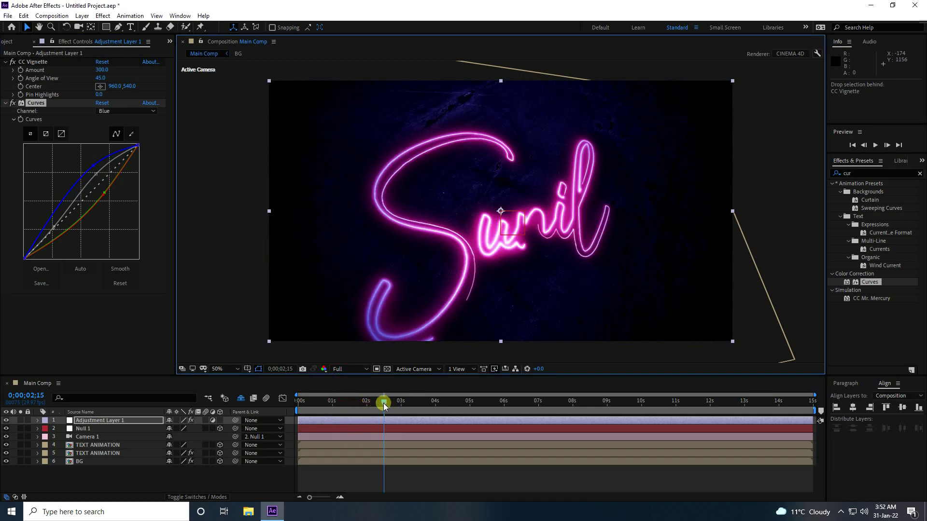
left_click_drag(384, 405, 266, 404)
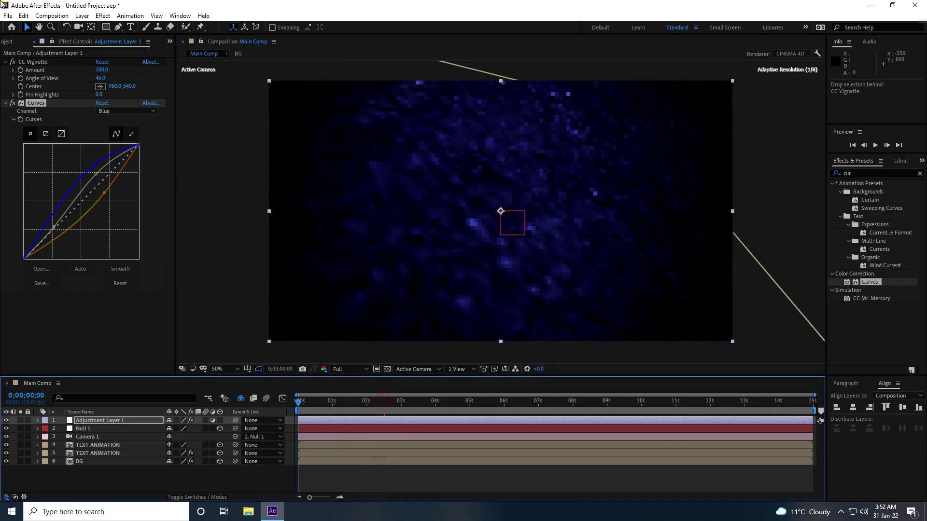
left_click(7, 16)
left_click(29, 102)
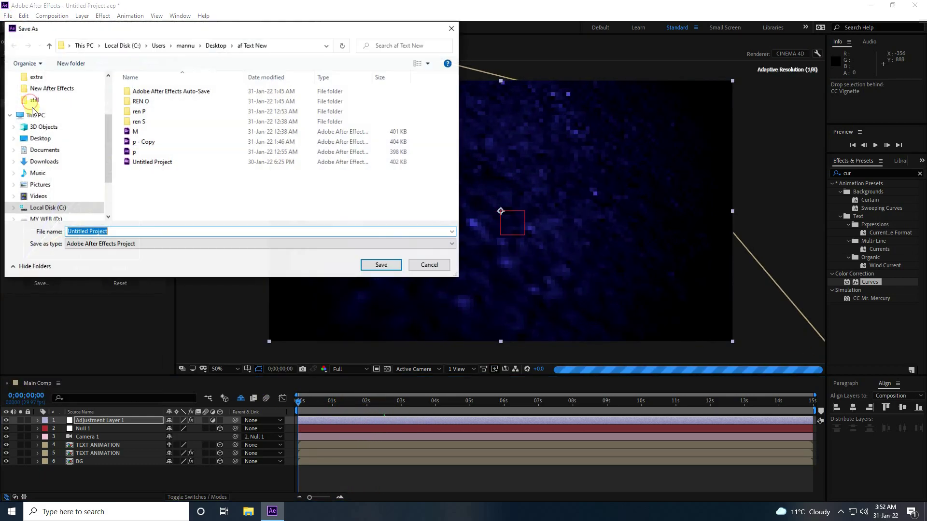
left_click(40, 139)
left_click(197, 234)
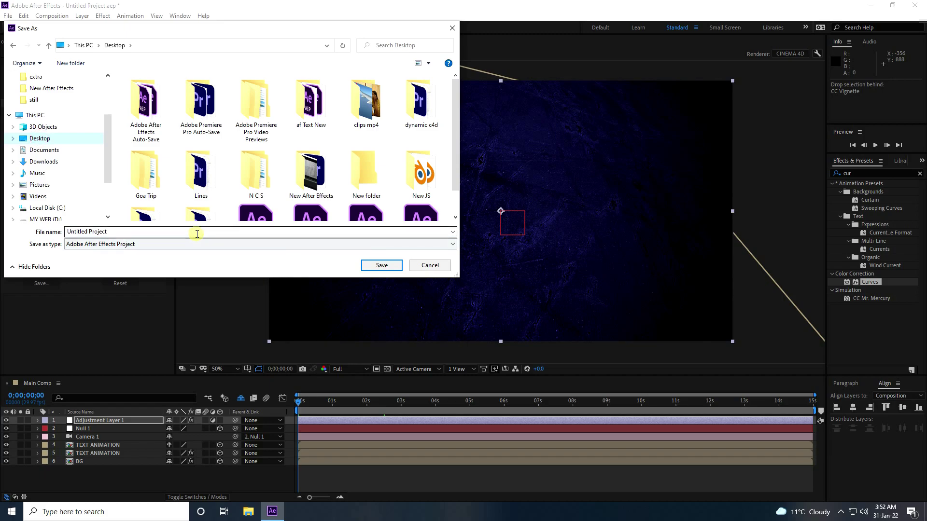
key("ctrl+a")
type("b")
left_click(381, 265)
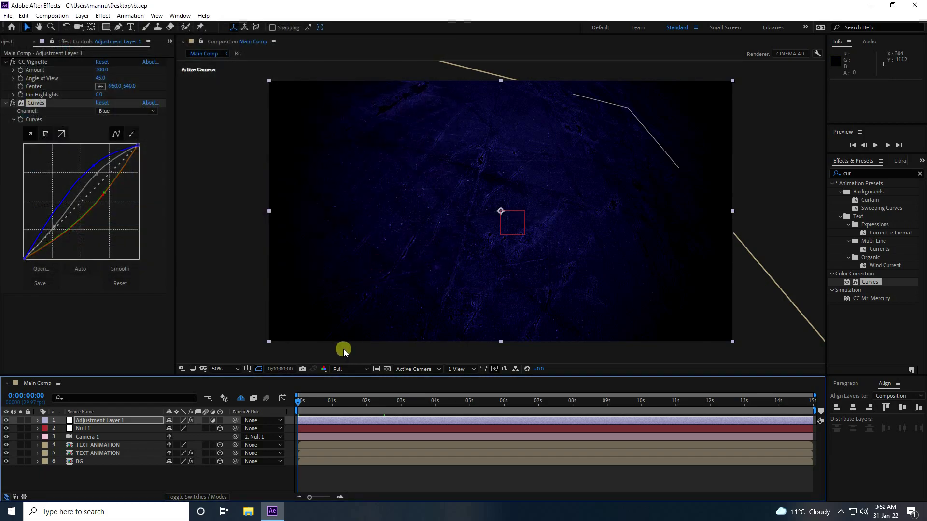
left_click(873, 146)
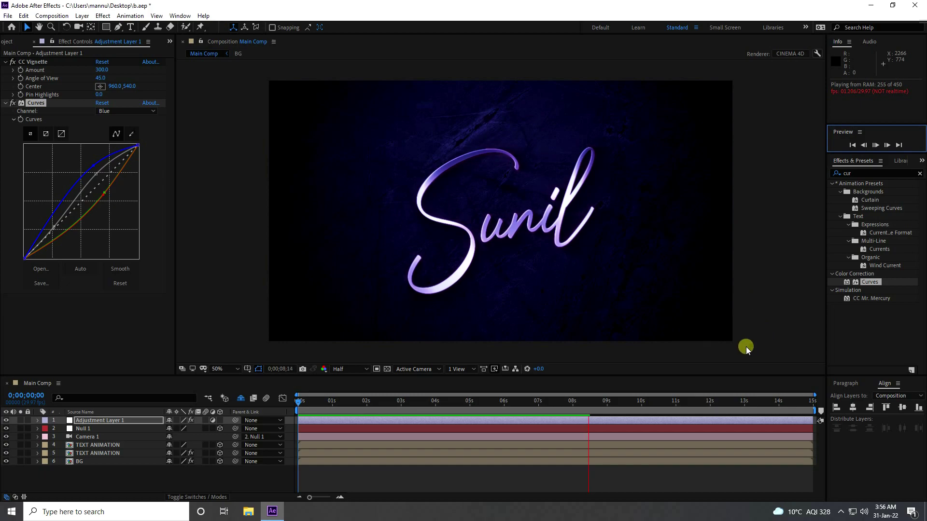
left_click(220, 421)
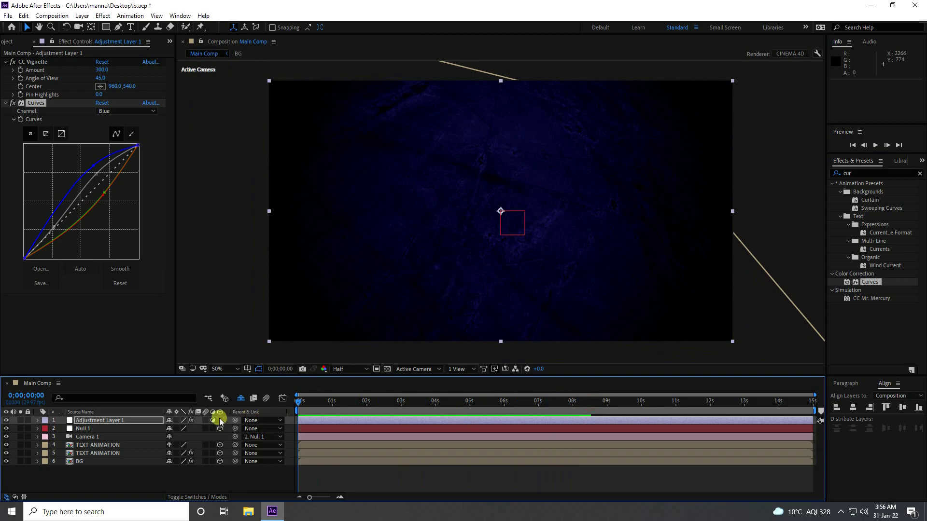
left_click(874, 146)
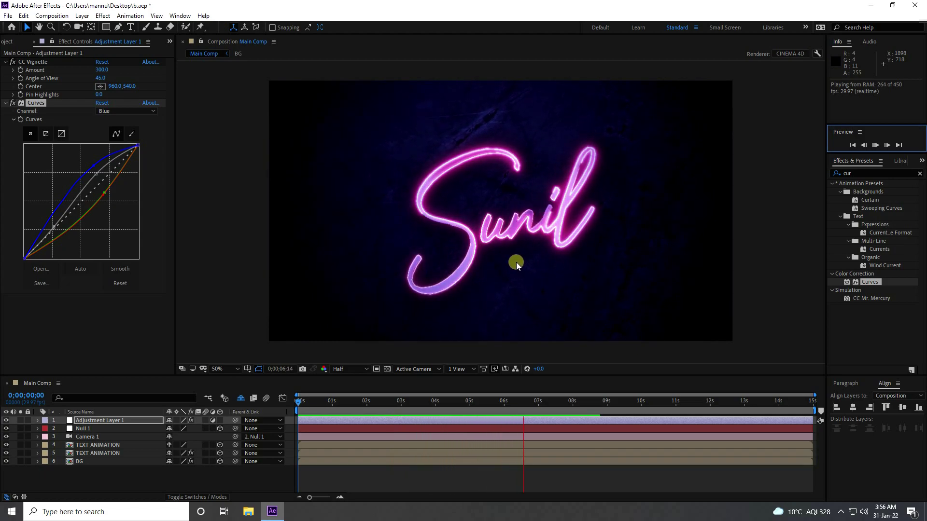
left_click(590, 403)
key("space")
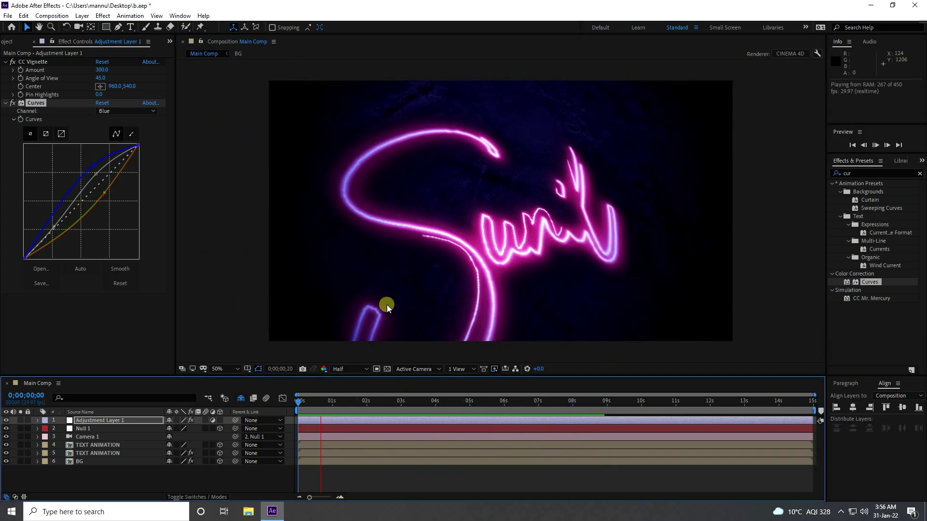